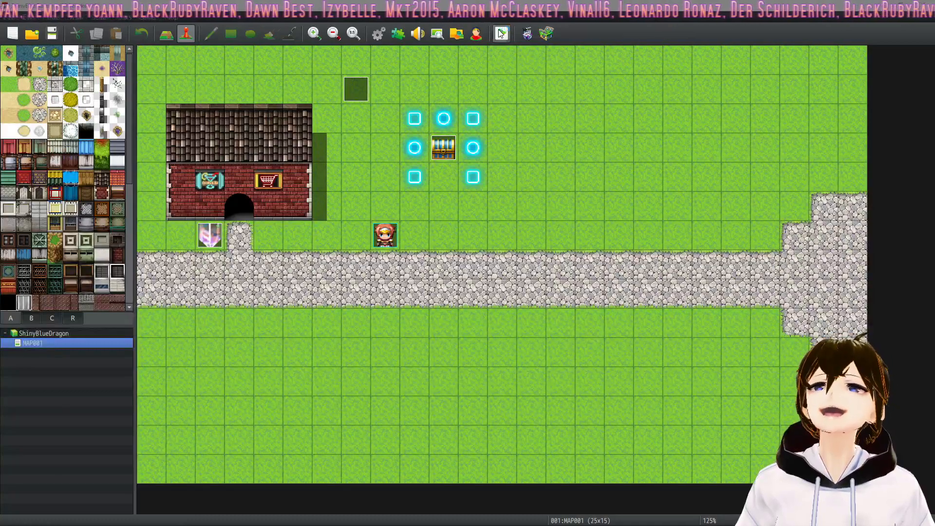
Step: Playtest the project, start a new game and check the party's status in the main menu
{"action": "left_click_drag", "start_coordinate": [545, 524], "coordinate": [596, 0]}
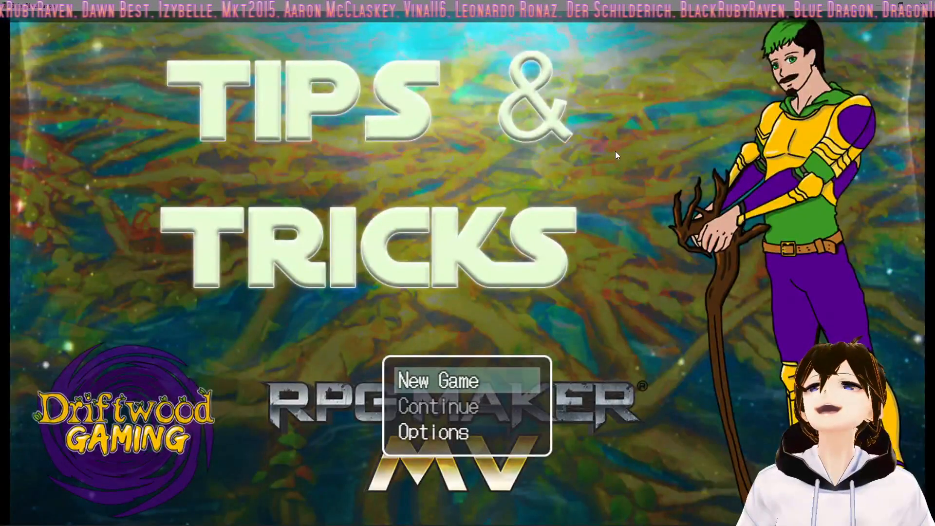
{"action": "key", "text": "Return"}
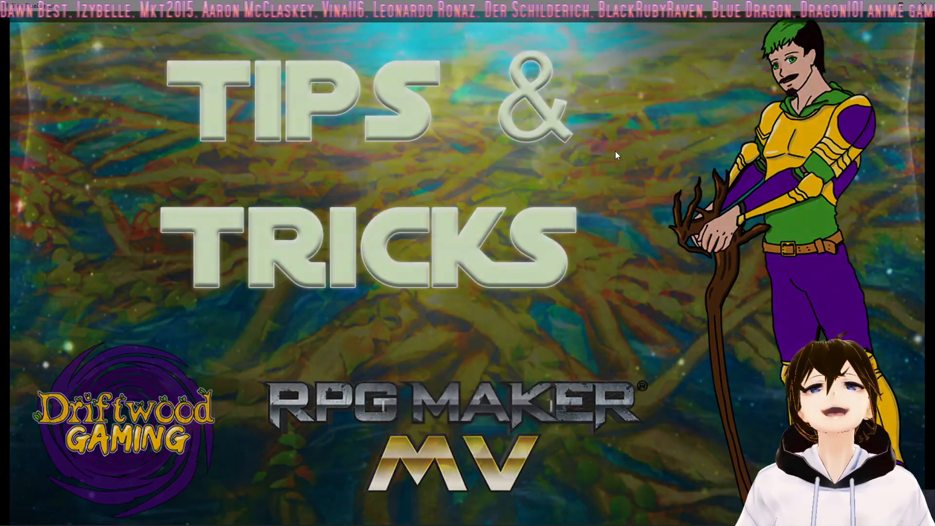
{"action": "key", "text": "Right"}
{"action": "key", "text": "Right"}
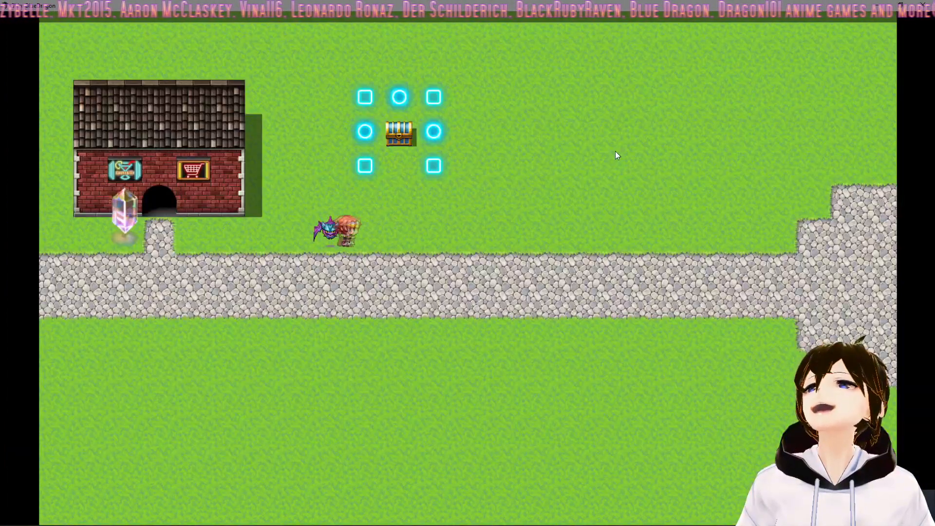
{"action": "key", "text": "Escape"}
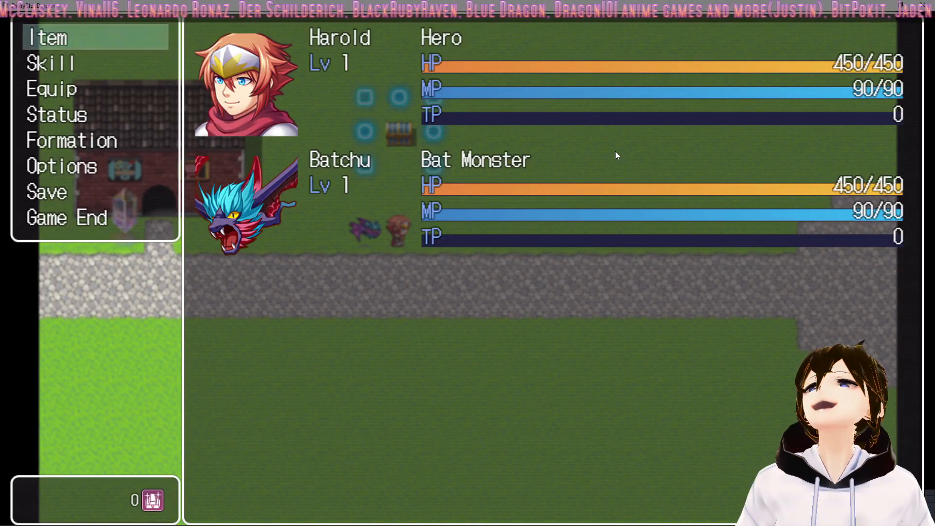
{"action": "key", "text": "Escape"}
Step: Walk the party up to the treasure chest and open it
{"action": "key", "text": "Up"}
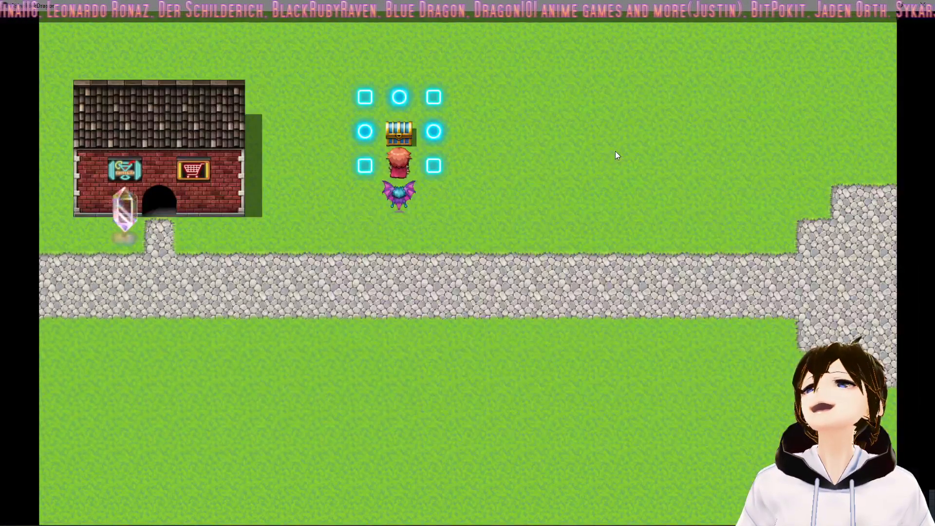
{"action": "key", "text": "Return"}
{"action": "key", "text": "Return"}
Step: Try to use the Potion of Light from the item inventory to evolve Batchu
{"action": "key", "text": "Escape"}
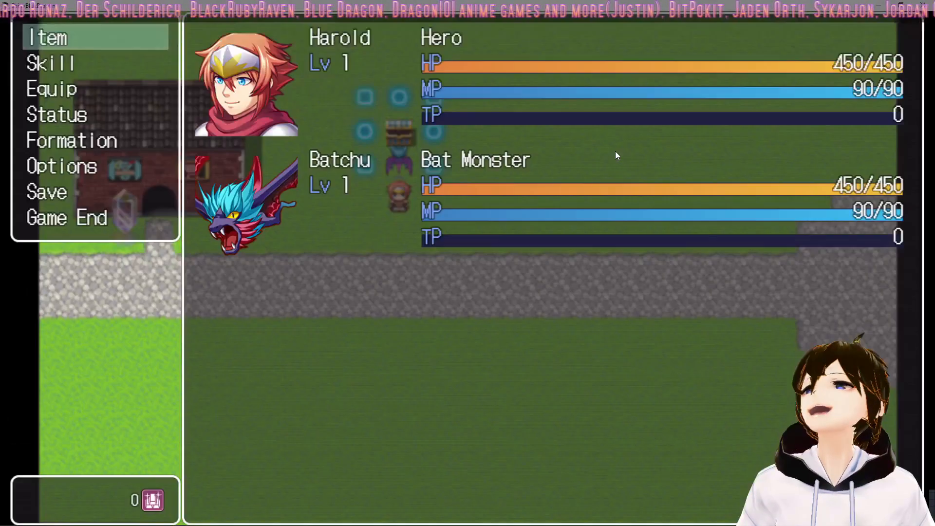
{"action": "key", "text": "Return"}
{"action": "key", "text": "Return"}
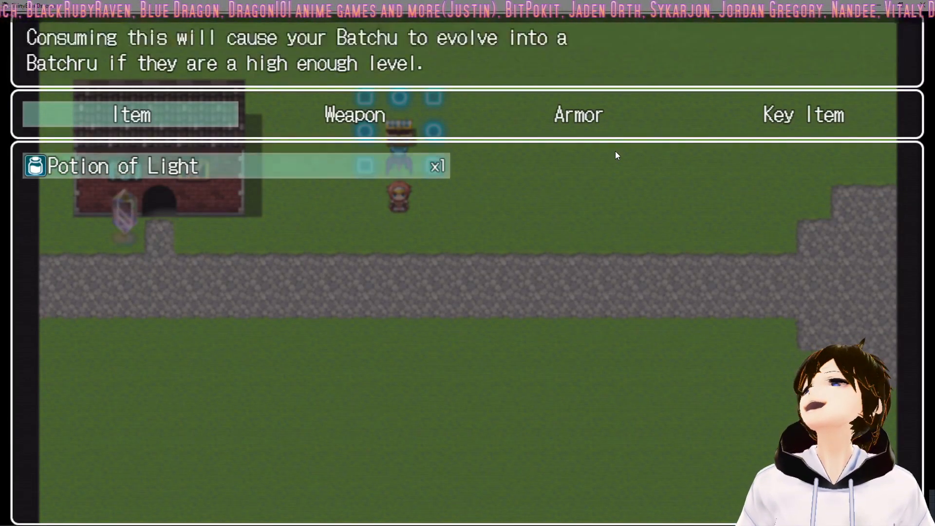
{"action": "key", "text": "Return"}
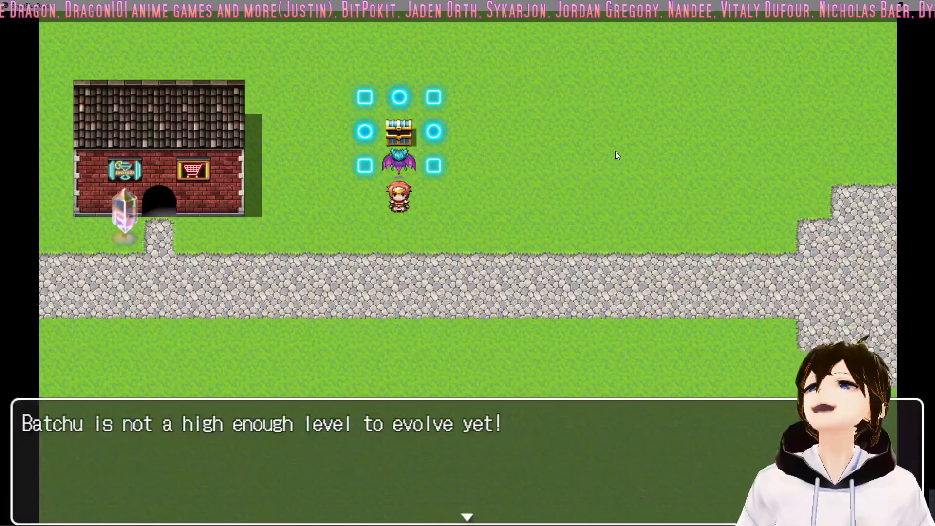
{"action": "key", "text": "Return"}
Step: Walk to the Exp. Crystal beside the house, touch it and check Batchu's level in the main menu
{"action": "key", "text": "Down"}
{"action": "key", "text": "Left"}
{"action": "key", "text": "Left"}
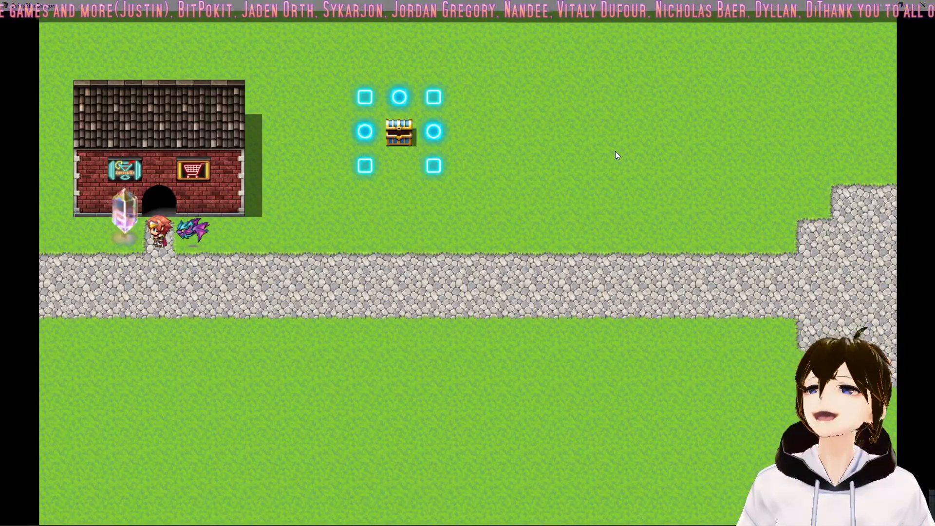
{"action": "key", "text": "Escape"}
{"action": "key", "text": "Escape"}
{"action": "key", "text": "Return"}
{"action": "key", "text": "Return"}
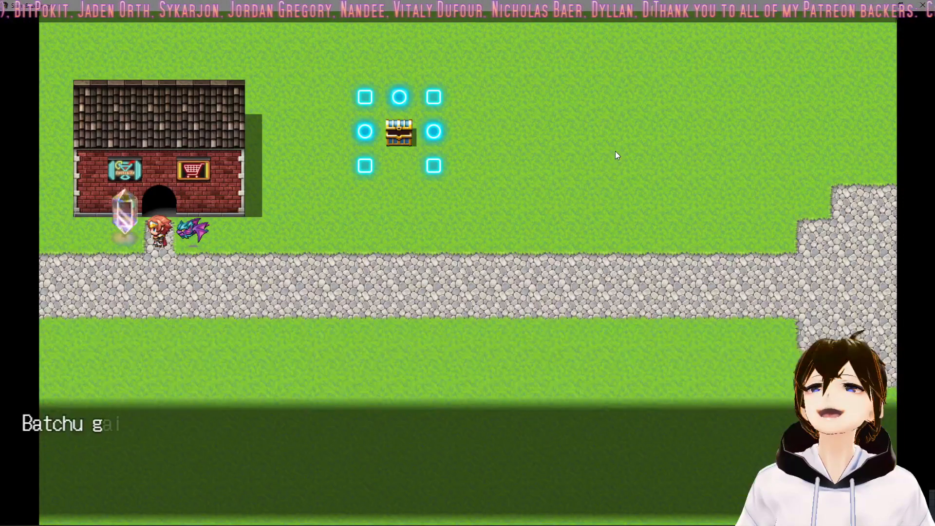
{"action": "key", "text": "Return"}
{"action": "key", "text": "Escape"}
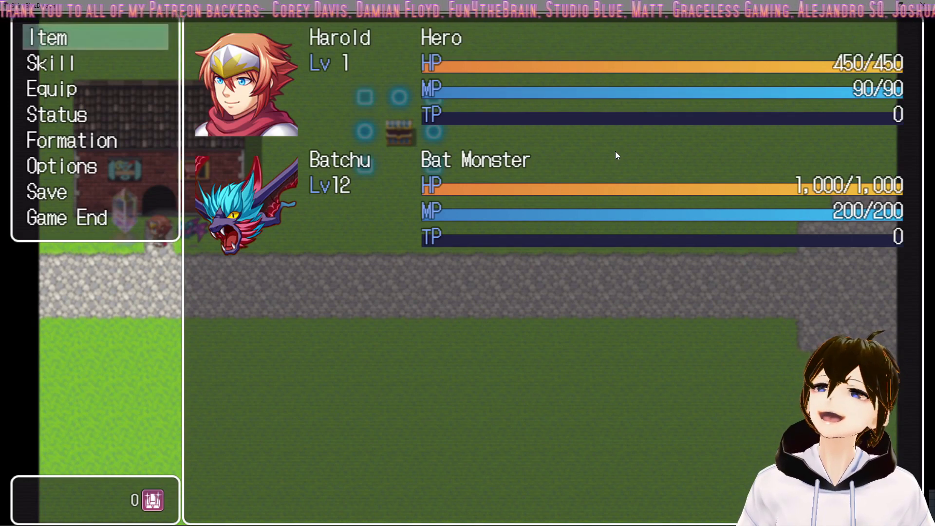
{"action": "key", "text": "Escape"}
Step: Touch the Exp. Crystal repeatedly to raise Batchu's level further
{"action": "key", "text": "Return"}
{"action": "key", "text": "Return"}
{"action": "key", "text": "Return"}
{"action": "key", "text": "Return"}
{"action": "key", "text": "Return"}
{"action": "key", "text": "Return"}
{"action": "key", "text": "Return"}
{"action": "key", "text": "Escape"}
{"action": "key", "text": "Escape"}
Step: Touch the Exp. Crystal until Batchu starts evolving, stop the evolution and check the party's status
{"action": "key", "text": "Return"}
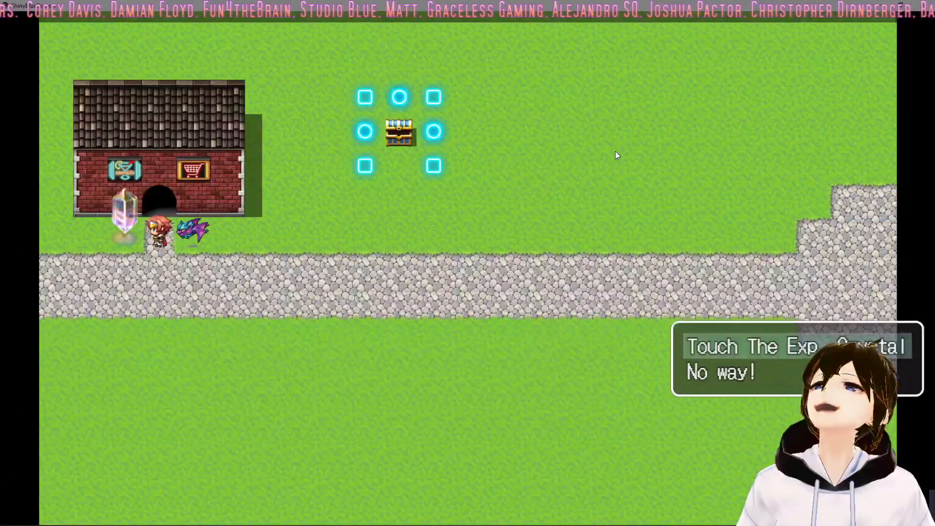
{"action": "key", "text": "Return"}
{"action": "key", "text": "Return"}
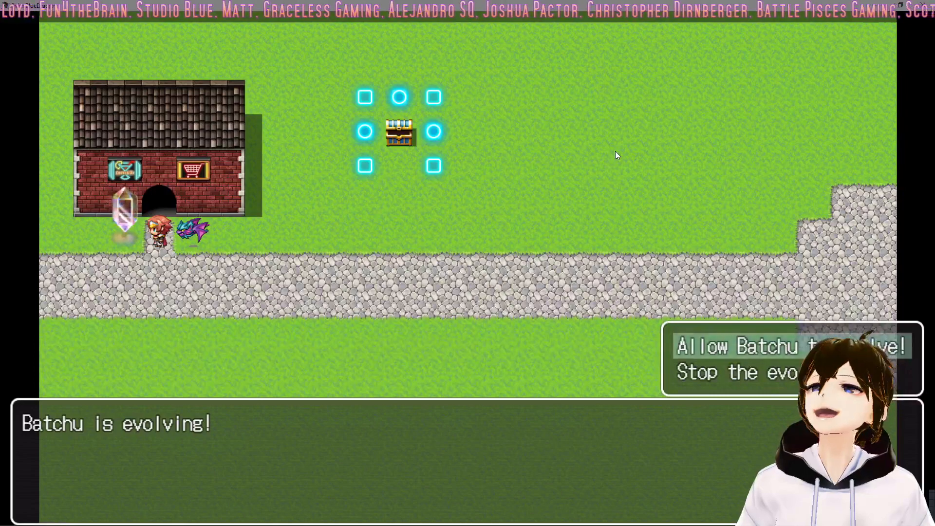
{"action": "key", "text": "Down"}
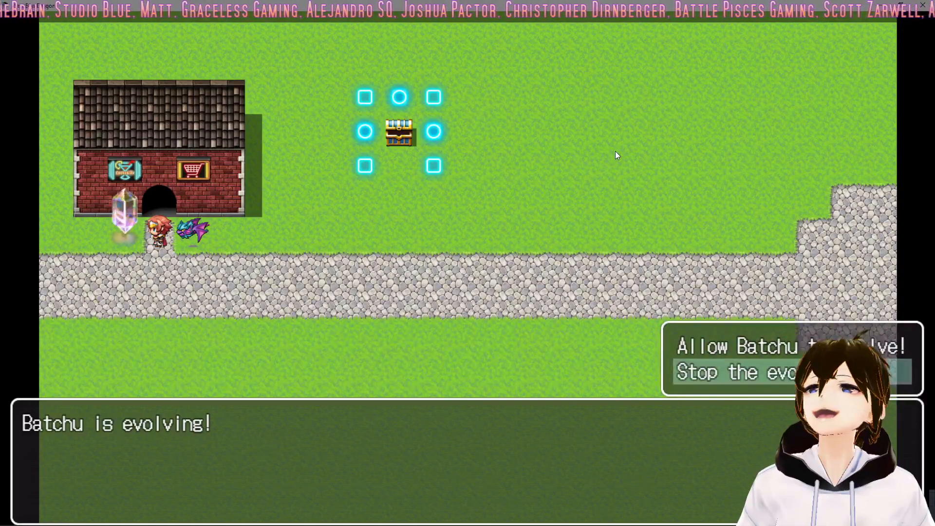
{"action": "key", "text": "Return"}
{"action": "key", "text": "Escape"}
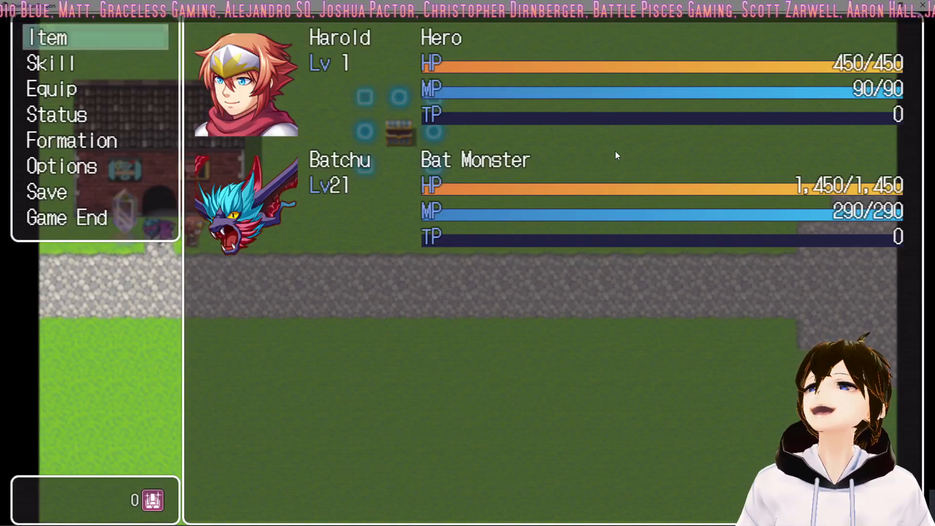
{"action": "key", "text": "Escape"}
Step: Gain more experience from the crystal, stop Batchu's evolution a second time and check the party's status
{"action": "key", "text": "Return"}
{"action": "key", "text": "Return"}
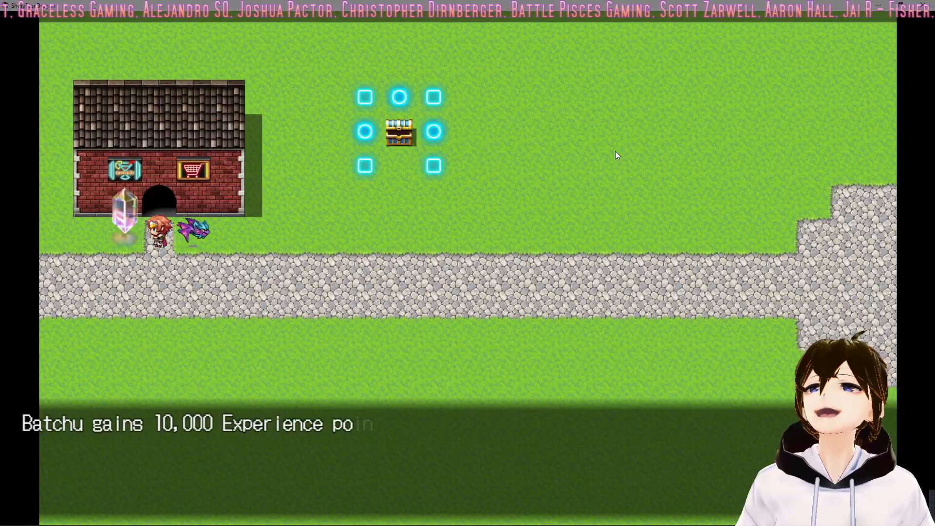
{"action": "key", "text": "Return"}
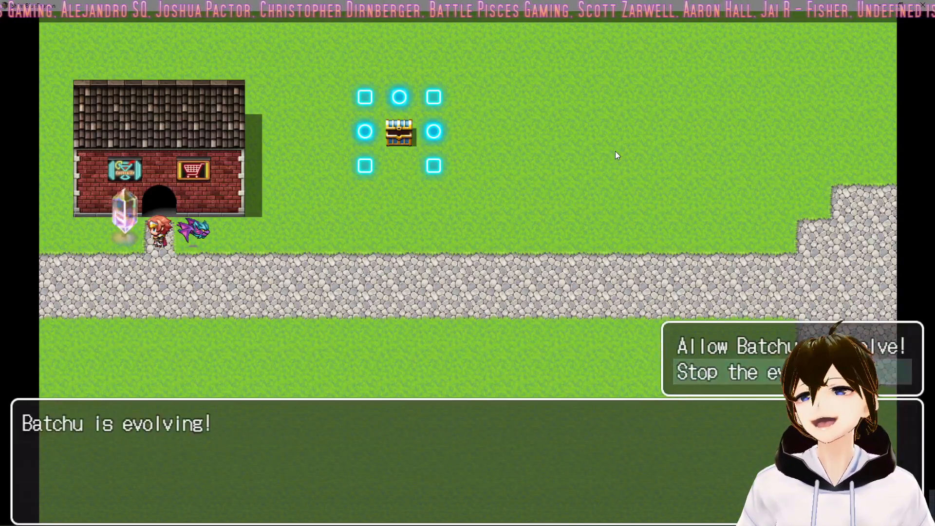
{"action": "key", "text": "Return"}
{"action": "key", "text": "Escape"}
{"action": "key", "text": "Down"}
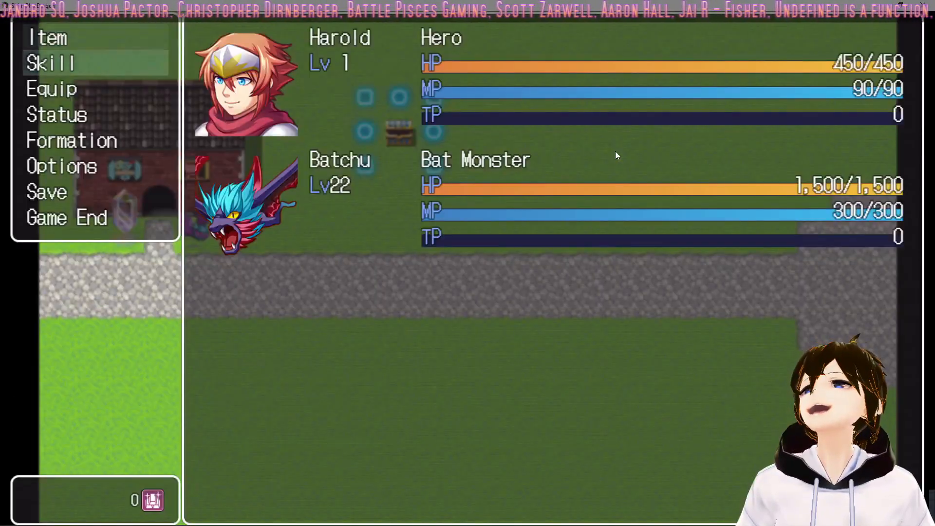
{"action": "key", "text": "Up"}
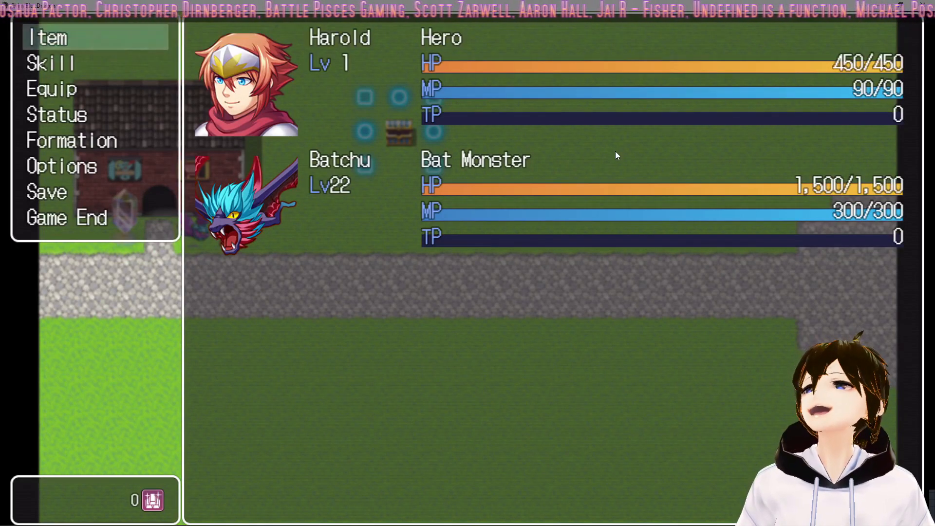
Step: Use the Potion of Light from the inventory and allow Batchu to evolve into Batchru
{"action": "key", "text": "Return"}
{"action": "key", "text": "Return"}
{"action": "key", "text": "Return"}
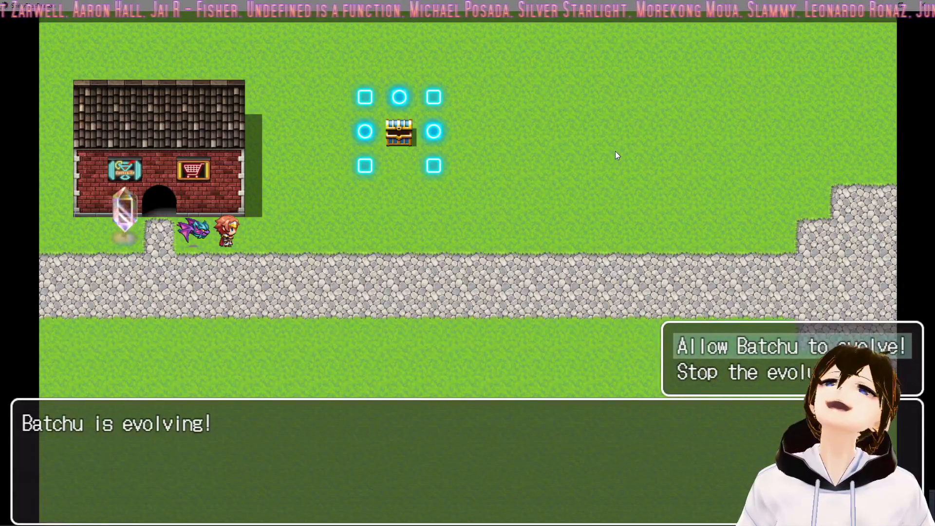
{"action": "key", "text": "Down"}
{"action": "key", "text": "Up"}
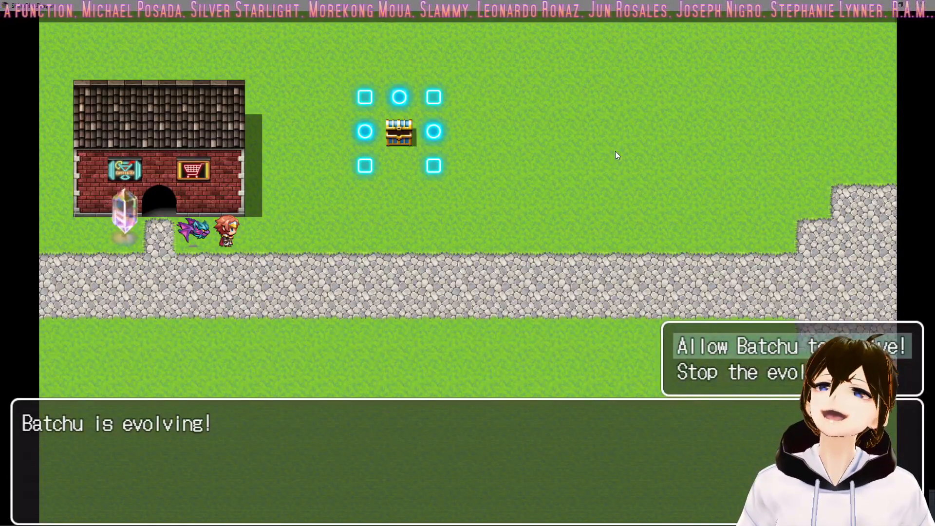
{"action": "key", "text": "Return"}
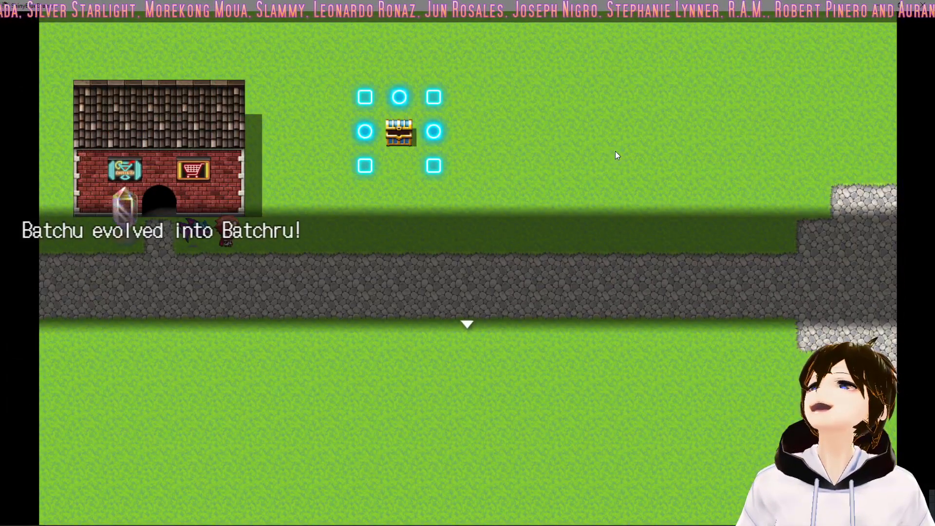
{"action": "key", "text": "Return"}
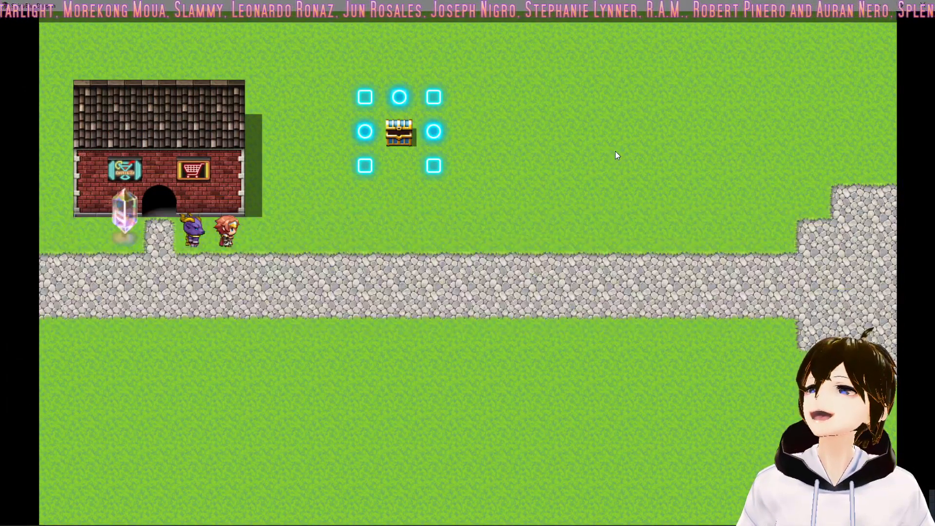
Step: Walk the evolved party around the stone path and check the item inventory for the Potion of Light
{"action": "key", "text": "Right"}
{"action": "key", "text": "Down"}
{"action": "key", "text": "Left"}
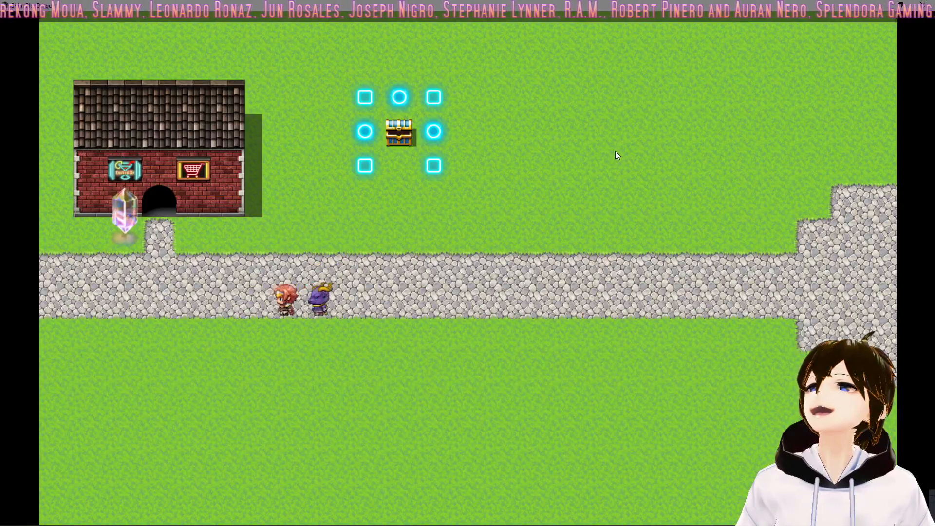
{"action": "key", "text": "Up"}
{"action": "key", "text": "Escape"}
{"action": "key", "text": "Return"}
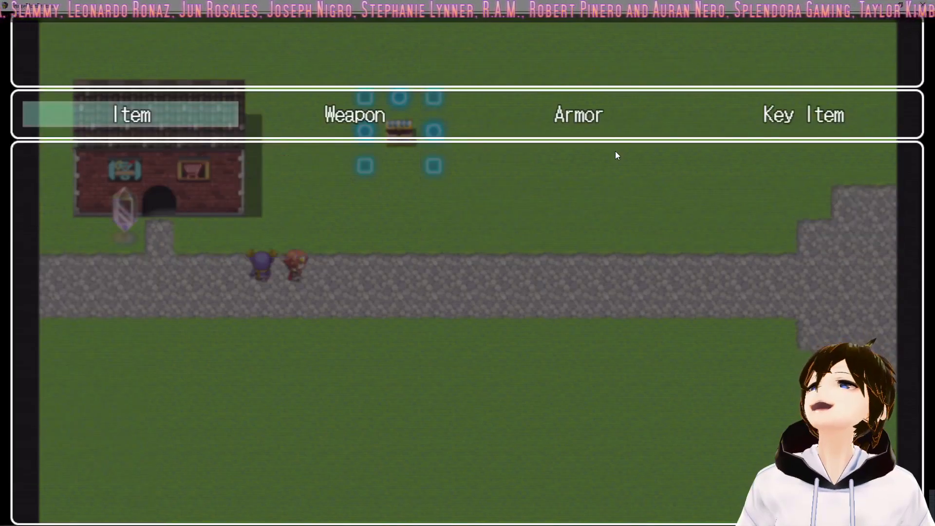
{"action": "key", "text": "Escape"}
Step: Review Batchru's Bat Skills, comparing Bat Fangs and Dark Wings with their level II versions, and end the playtest
{"action": "key", "text": "Down"}
{"action": "key", "text": "Down"}
{"action": "key", "text": "Up"}
{"action": "key", "text": "Return"}
{"action": "key", "text": "Return"}
{"action": "key", "text": "Return"}
{"action": "key", "text": "Down"}
{"action": "key", "text": "Right"}
{"action": "key", "text": "Up"}
{"action": "key", "text": "Left"}
{"action": "key", "text": "Down"}
{"action": "key", "text": "Up"}
{"action": "key", "text": "Right"}
{"action": "key", "text": "Left"}
{"action": "key", "text": "Right"}
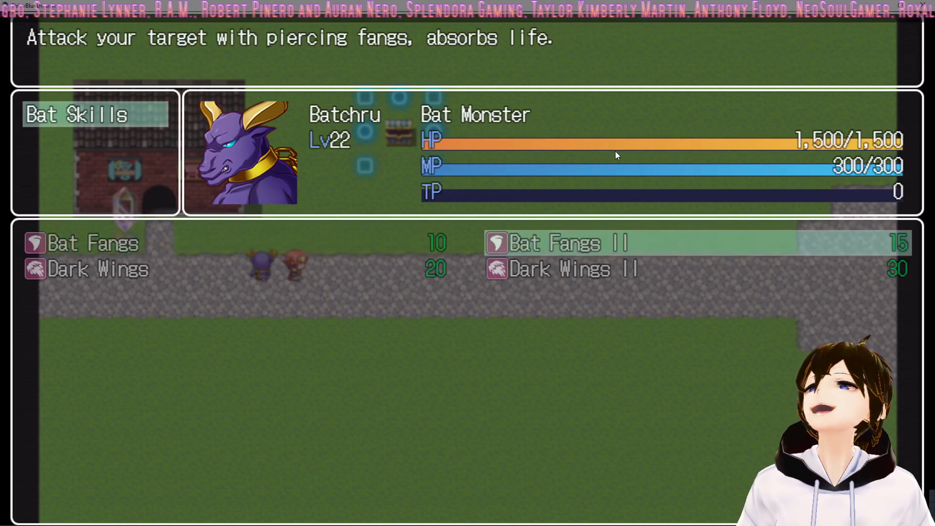
{"action": "key", "text": "Left"}
{"action": "key", "text": "Right"}
{"action": "key", "text": "Left"}
{"action": "key", "text": "Down"}
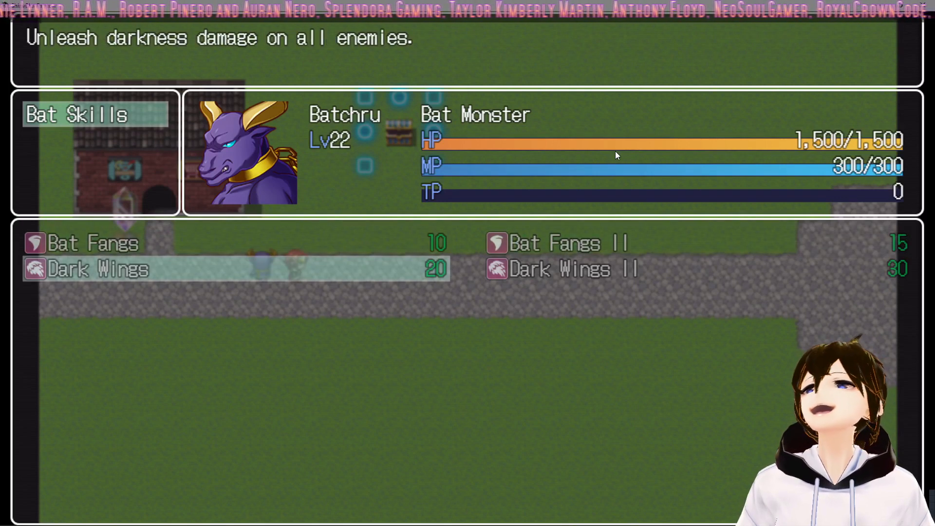
{"action": "key", "text": "Up"}
{"action": "key", "text": "Right"}
{"action": "key", "text": "Left"}
{"action": "key", "text": "Right"}
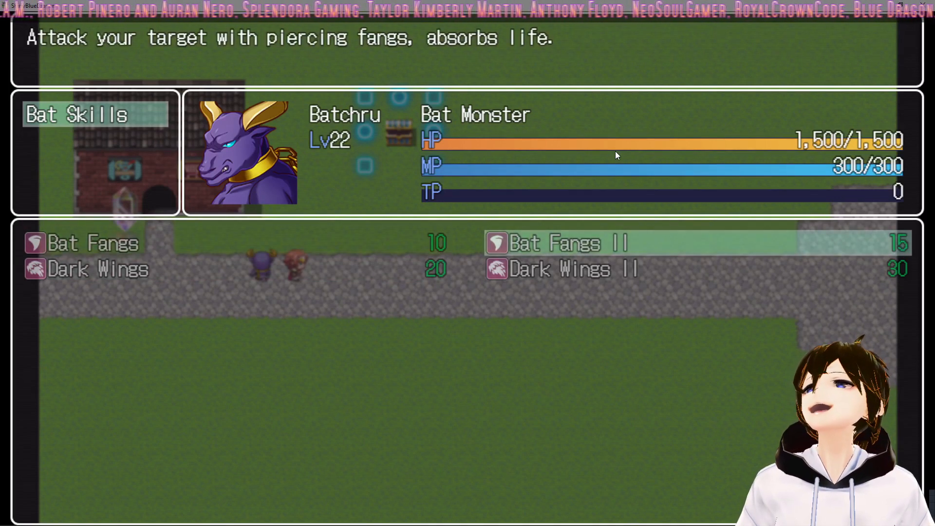
{"action": "key", "text": "Down"}
{"action": "key", "text": "Left"}
{"action": "key", "text": "Up"}
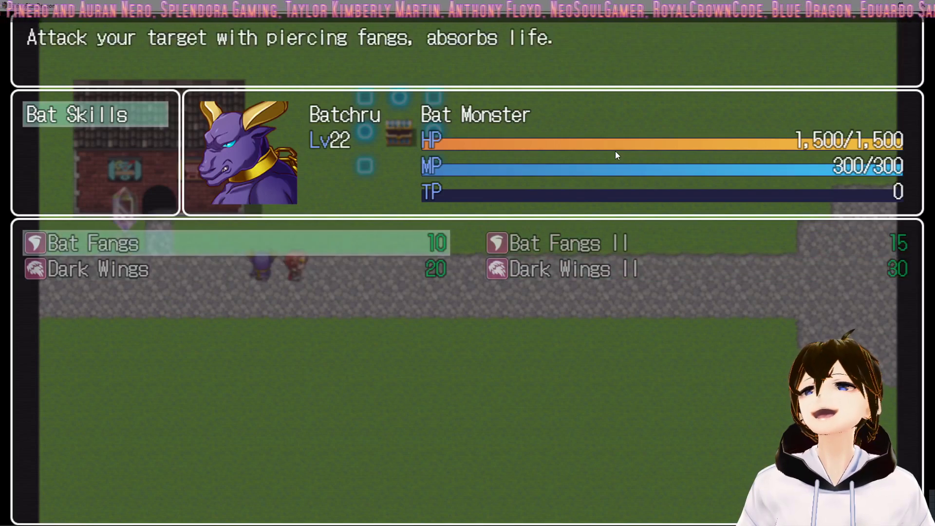
{"action": "key", "text": "Escape"}
{"action": "key", "text": "Escape"}
{"action": "key", "text": "Escape"}
{"action": "left_click", "coordinate": [922, 4]}
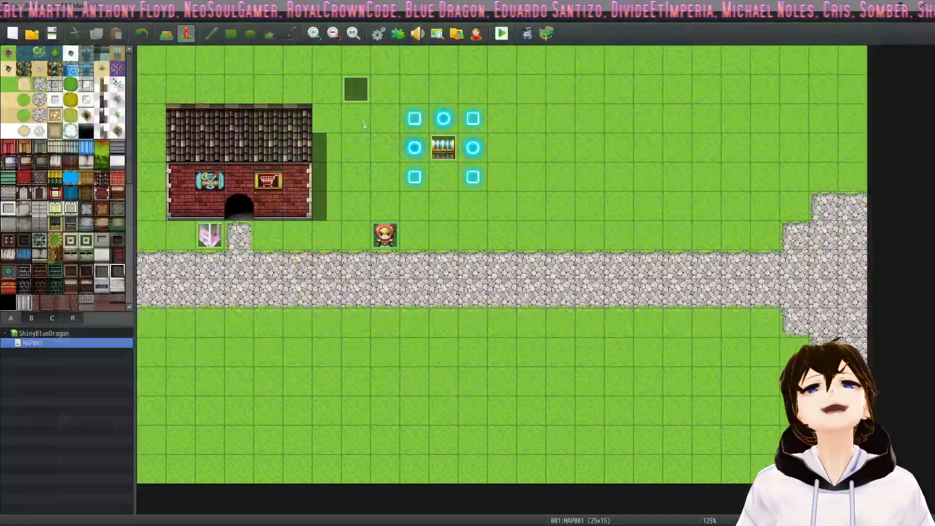
Step: Review the installed YEP plugins, including the level-up growth effects plugin, and close the plugin list
{"action": "left_click", "coordinate": [398, 34]}
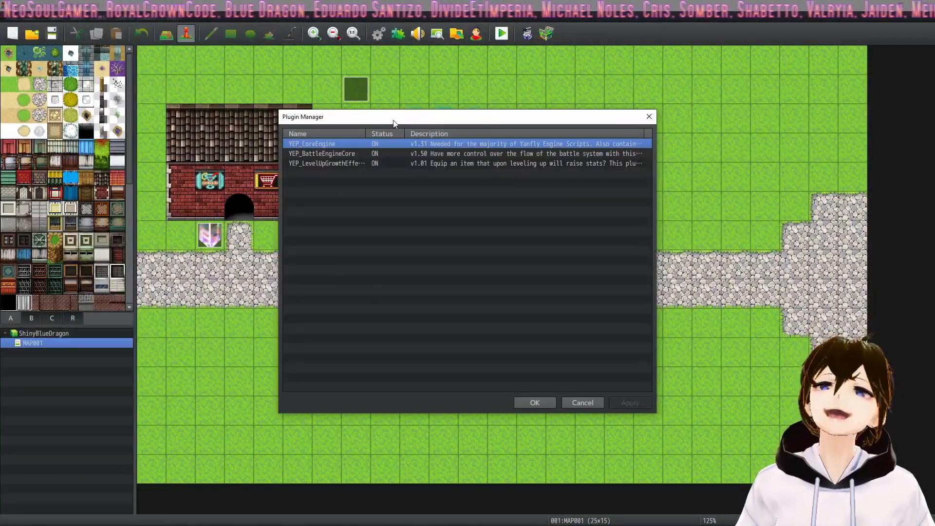
{"action": "left_click", "coordinate": [331, 163]}
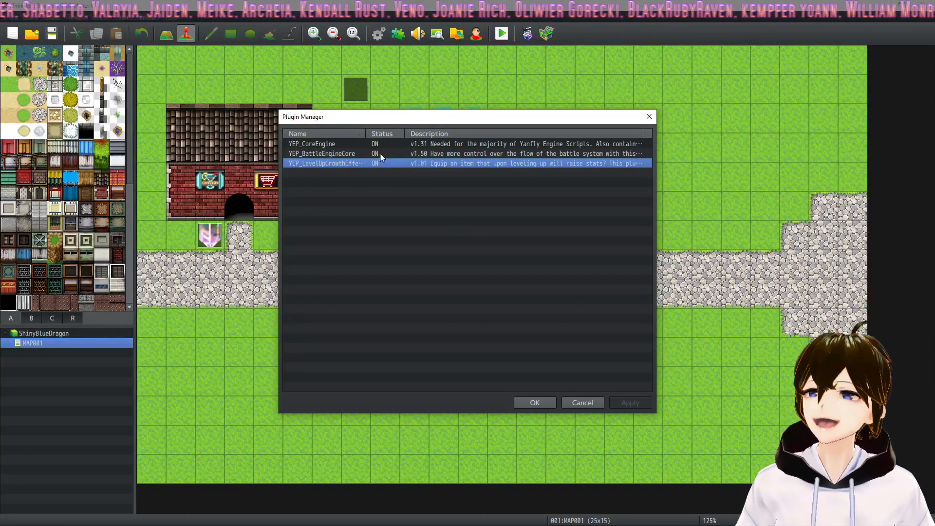
{"action": "left_click", "coordinate": [525, 404]}
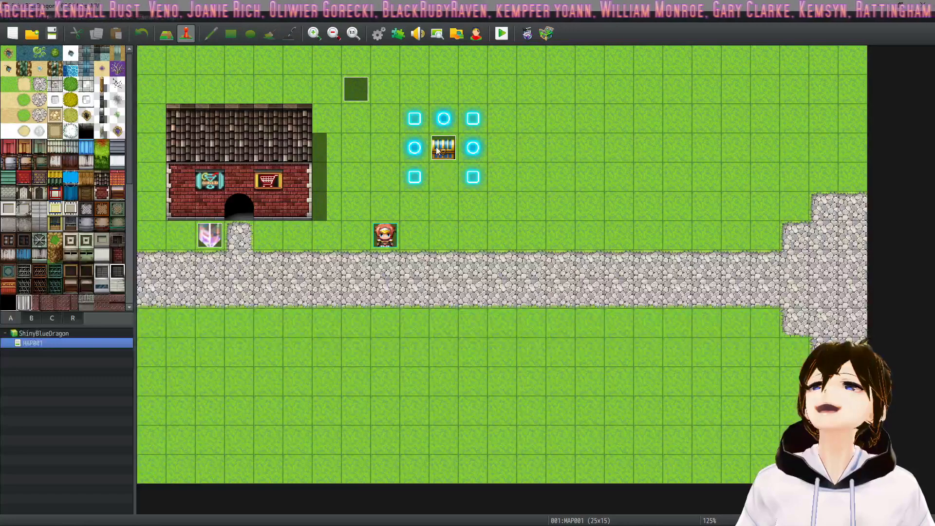
Step: Show Batchu's actor entry in the database with its level-up effect note
{"action": "left_click", "coordinate": [378, 33]}
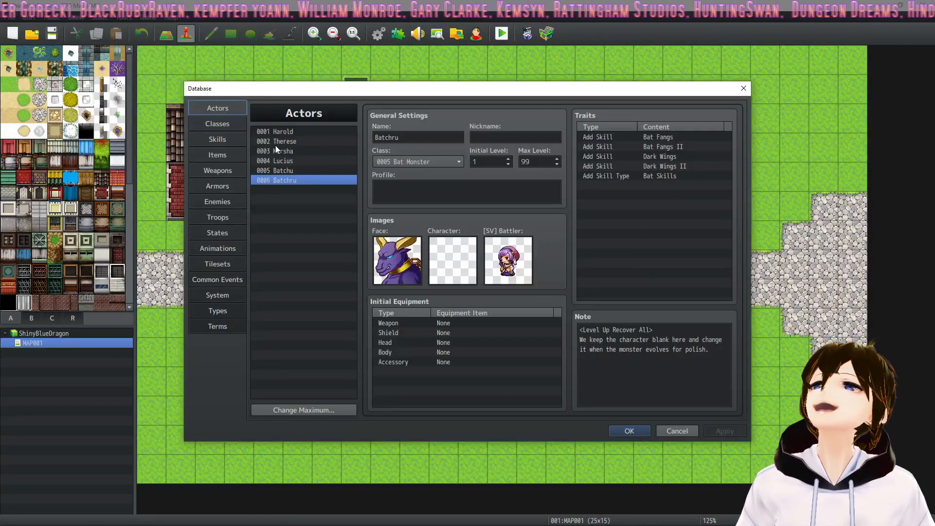
{"action": "left_click", "coordinate": [288, 171]}
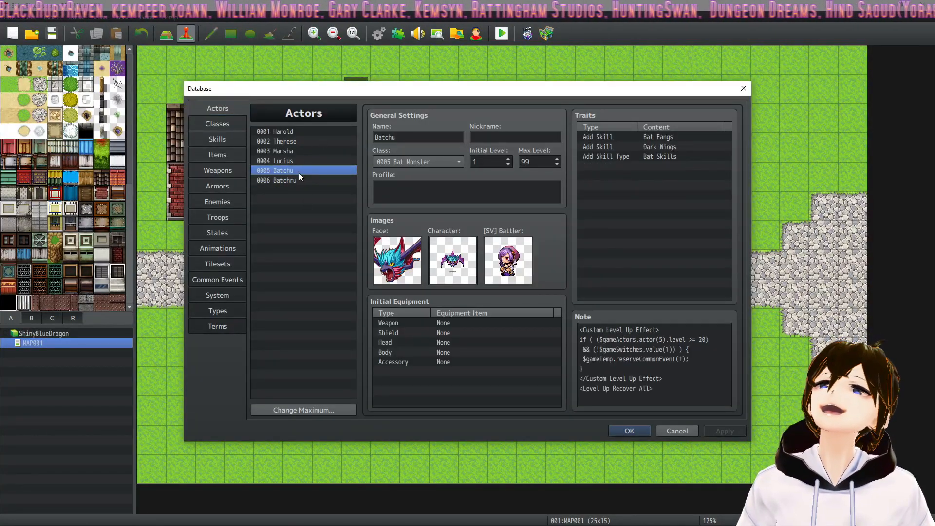
Step: Compare the skill traits of the Batchu and Batchru actors, including Bat Fangs, Dark Wings and Bat Skills
{"action": "left_click", "coordinate": [294, 181]}
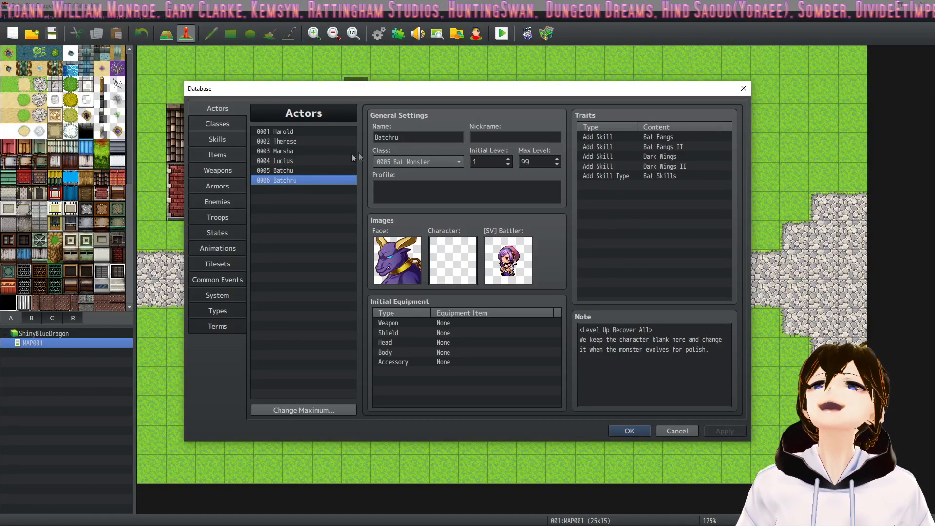
{"action": "left_click", "coordinate": [287, 171]}
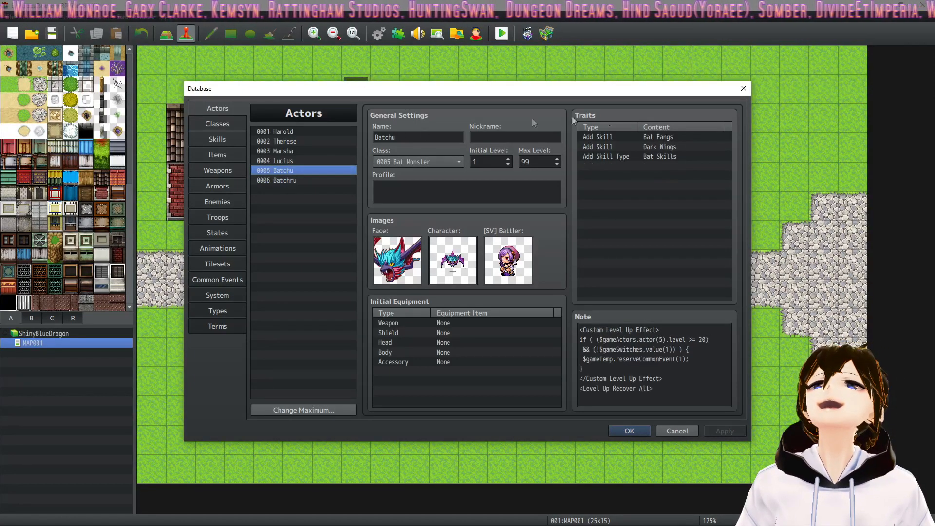
{"action": "left_click", "coordinate": [660, 136]}
{"action": "left_click", "coordinate": [653, 148]}
{"action": "left_click", "coordinate": [647, 155]}
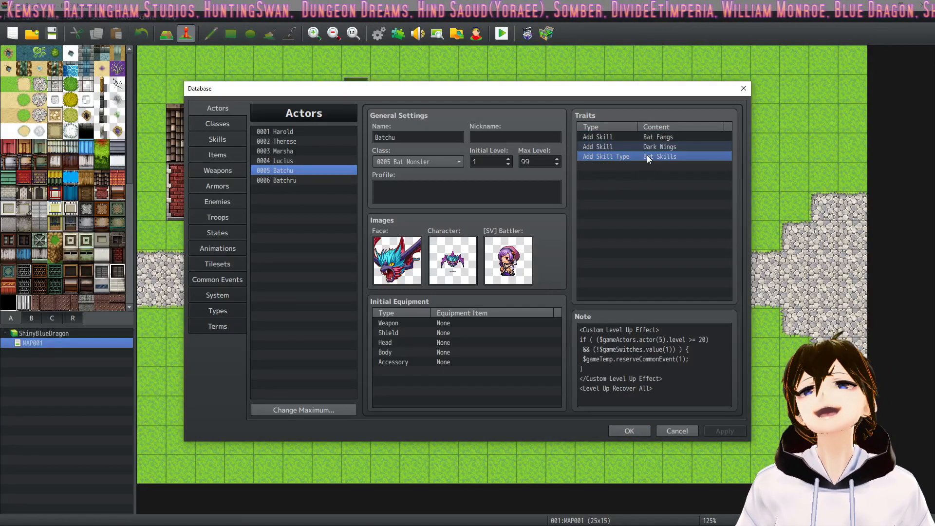
{"action": "left_click", "coordinate": [293, 180]}
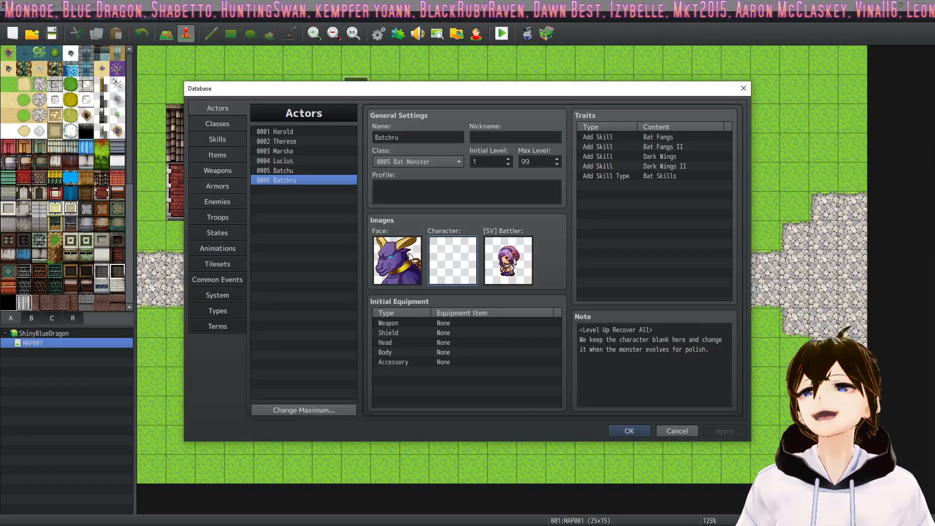
Step: Examine the Custom Level Up Effect tags in Batchu's note, along with the game actor condition and reserved common event inside them
{"action": "key", "text": "Up"}
{"action": "left_click", "coordinate": [670, 334]}
{"action": "left_click", "coordinate": [675, 331]}
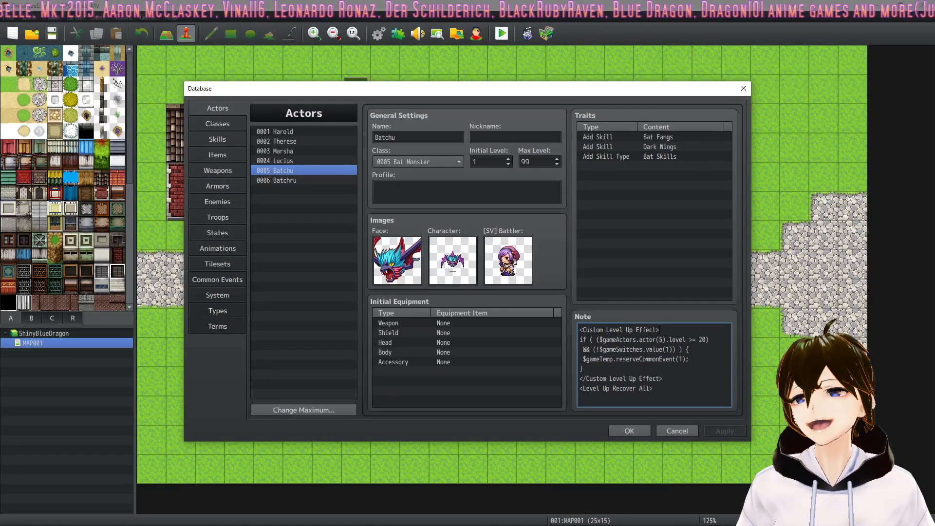
{"action": "left_click_drag", "start_coordinate": [676, 378], "coordinate": [578, 379]}
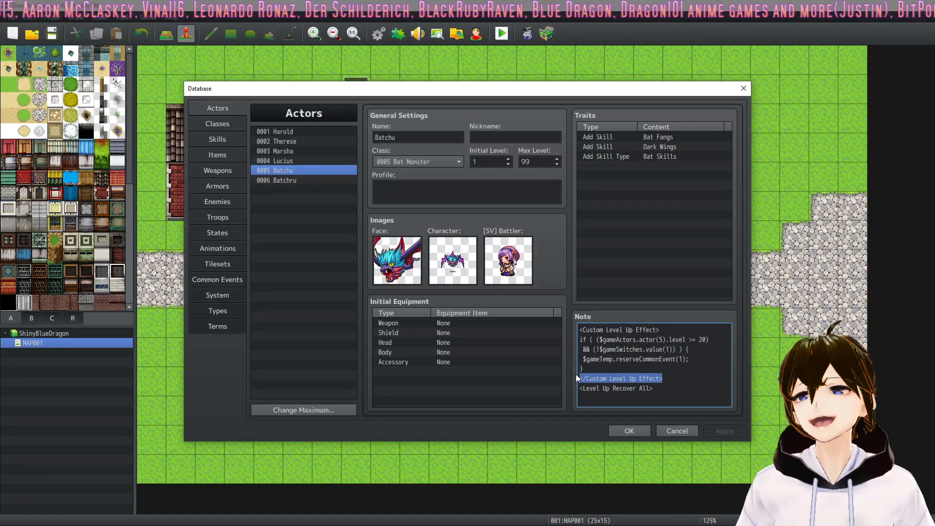
{"action": "left_click", "coordinate": [681, 368]}
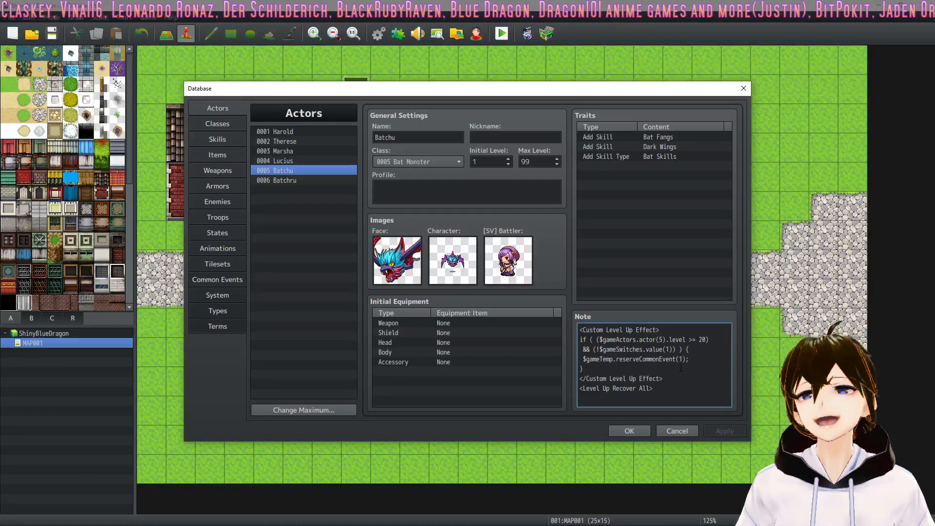
{"action": "left_click_drag", "start_coordinate": [601, 340], "coordinate": [660, 341]}
{"action": "left_click", "coordinate": [659, 342]}
{"action": "left_click_drag", "start_coordinate": [590, 359], "coordinate": [670, 359]}
{"action": "left_click", "coordinate": [692, 361]}
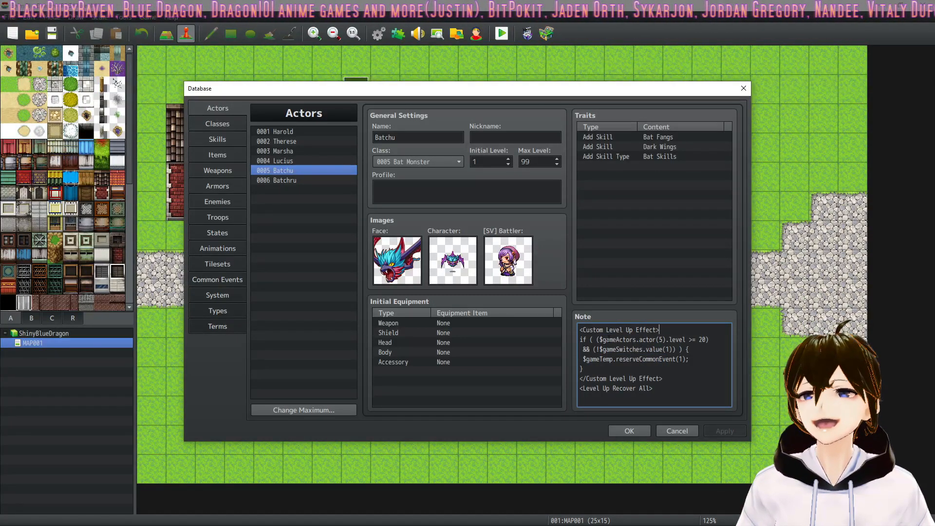
Step: Examine each part of Batchu's evolution condition: actor ID, required level, the && operator, switch check and common event call
{"action": "double_click", "coordinate": [662, 339]}
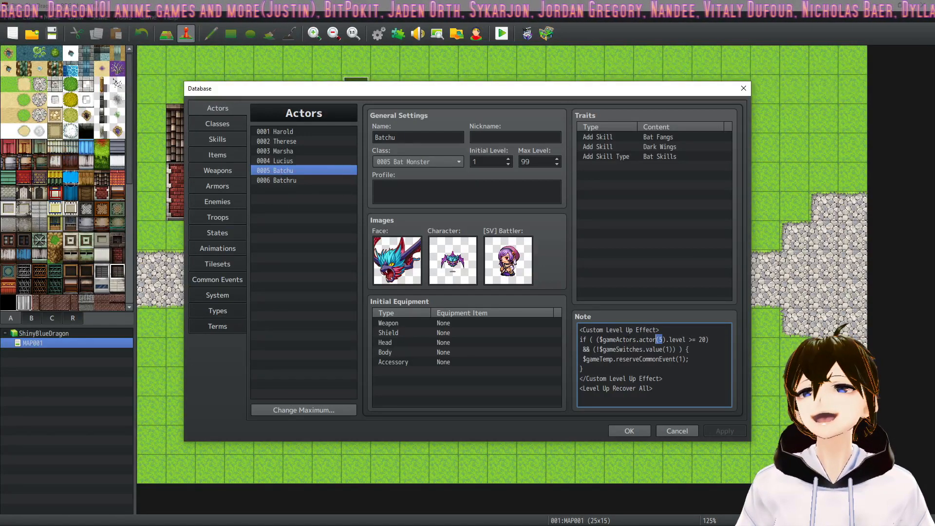
{"action": "double_click", "coordinate": [702, 340]}
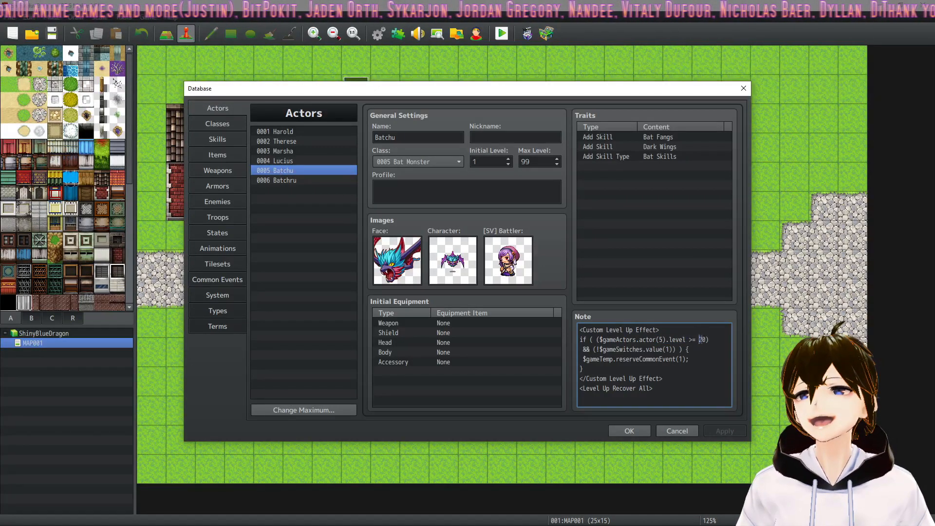
{"action": "double_click", "coordinate": [586, 350]}
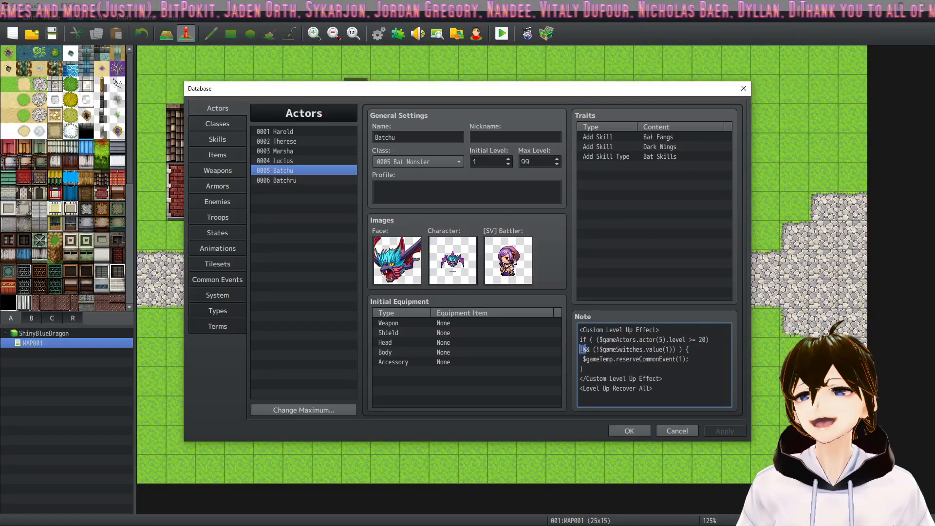
{"action": "left_click_drag", "start_coordinate": [596, 349], "coordinate": [672, 349]}
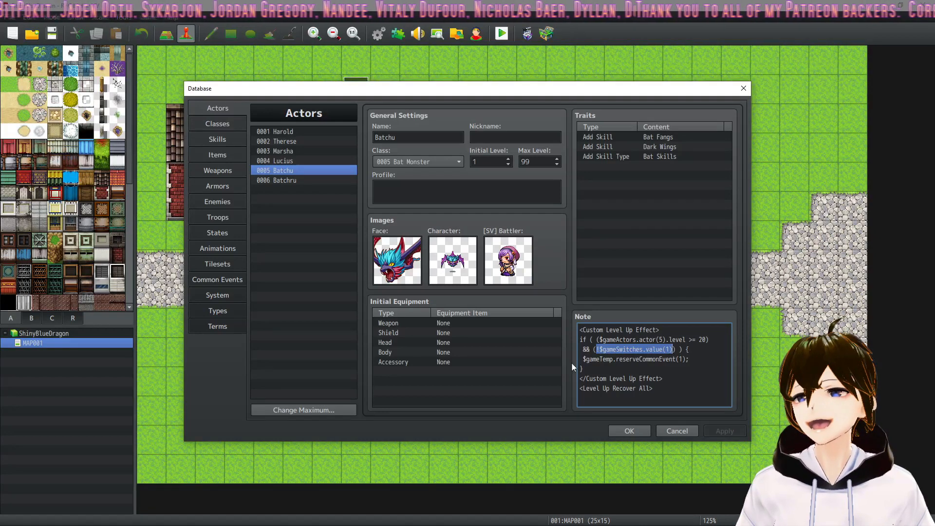
{"action": "left_click_drag", "start_coordinate": [583, 359], "coordinate": [687, 359]}
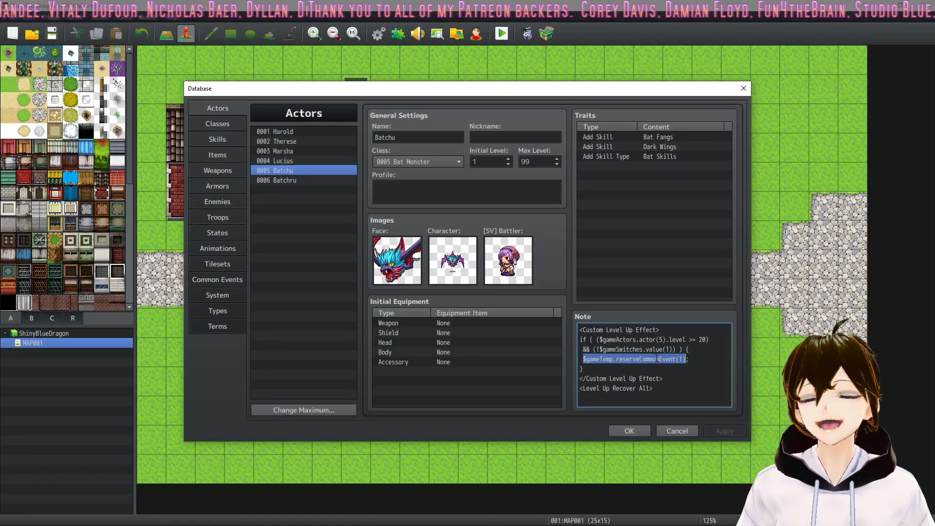
Step: Review the opening Custom Level Up Effect tag and the Level Up Recover All tag in Batchu's note
{"action": "left_click", "coordinate": [580, 329]}
{"action": "left_click", "coordinate": [661, 331]}
{"action": "key", "text": "shift+Left"}
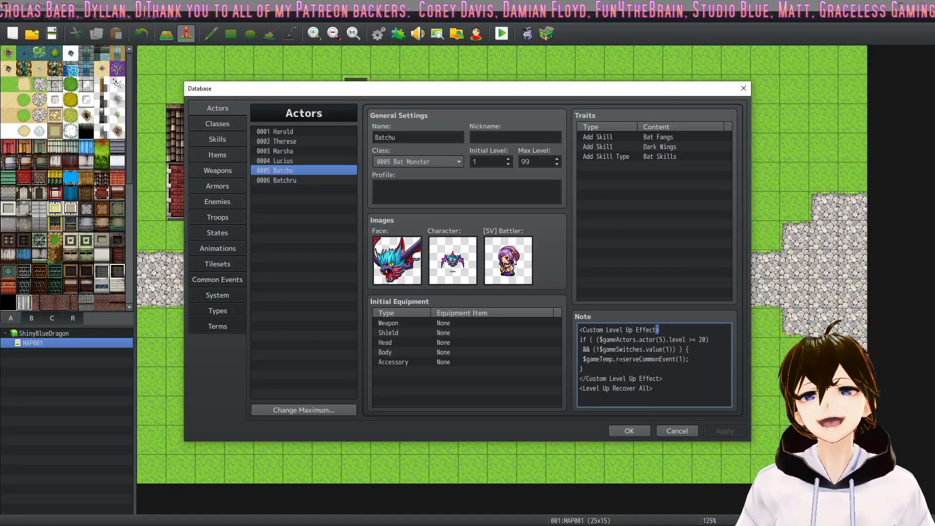
{"action": "key", "text": "Right"}
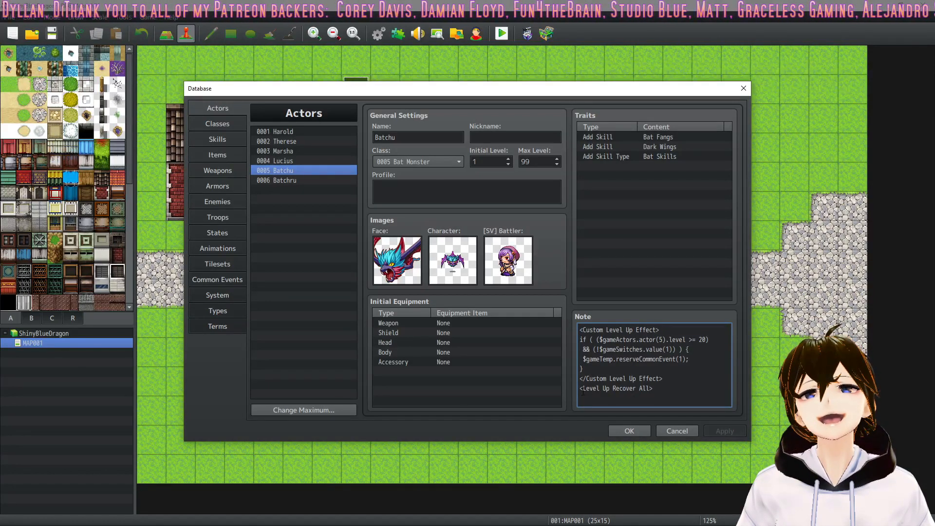
{"action": "left_click_drag", "start_coordinate": [654, 389], "coordinate": [576, 390]}
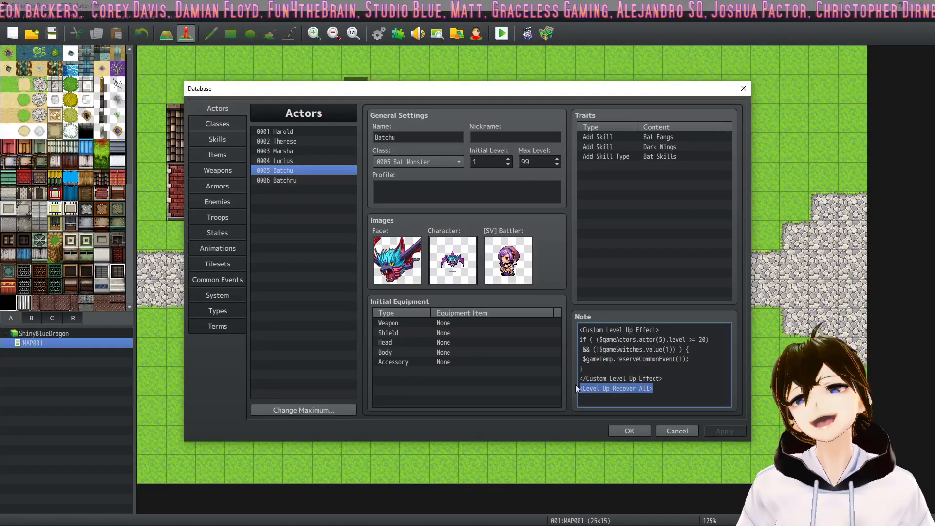
{"action": "left_click", "coordinate": [636, 363]}
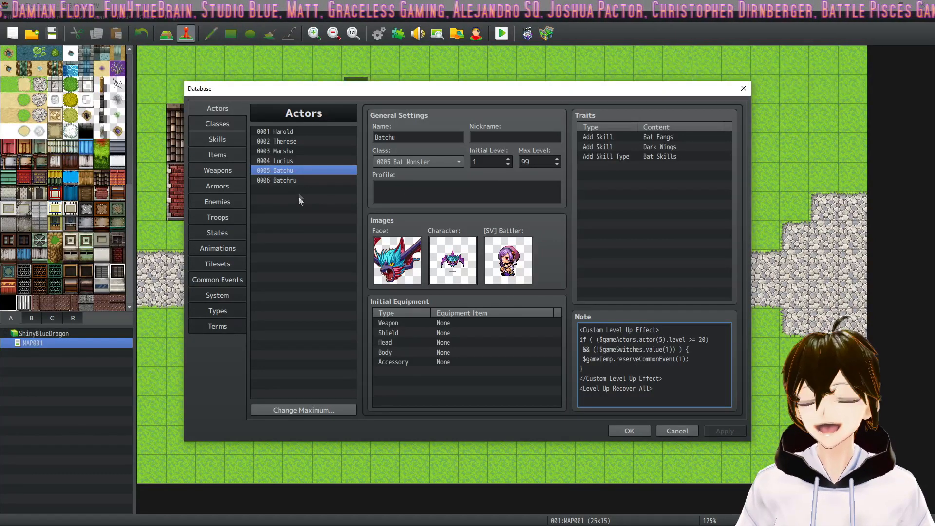
Step: Compare the Batchu and Batchru actor entries again and review the Bat Monster class with its note
{"action": "left_click", "coordinate": [299, 181]}
{"action": "left_click", "coordinate": [288, 171]}
{"action": "left_click", "coordinate": [282, 181]}
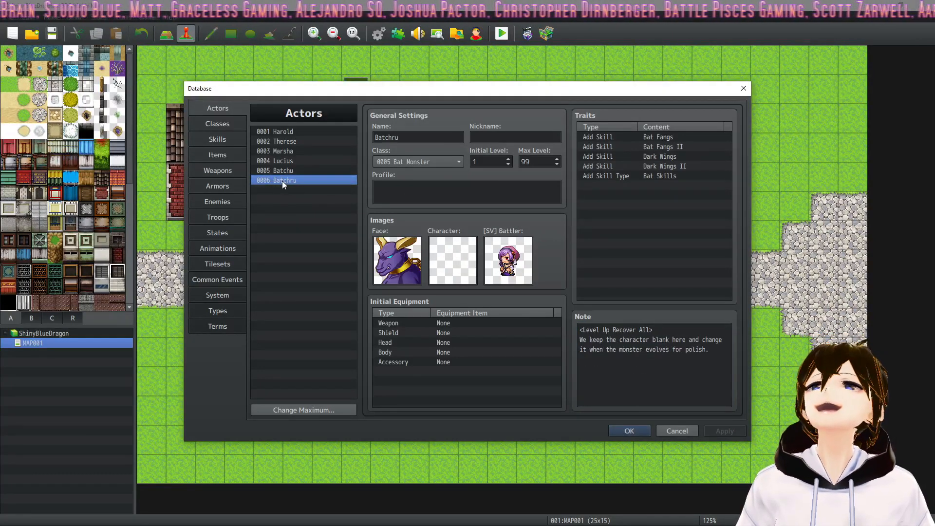
{"action": "left_click", "coordinate": [289, 161]}
{"action": "left_click", "coordinate": [217, 122]}
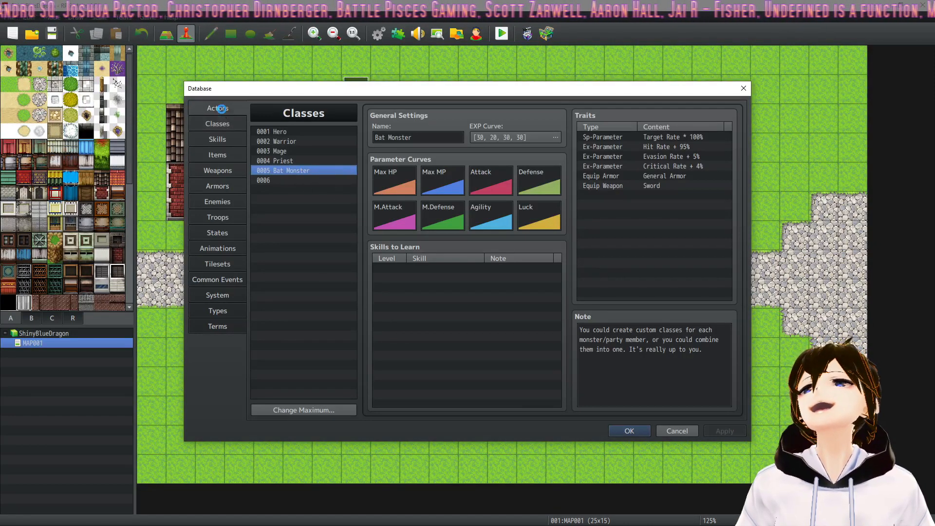
{"action": "left_click", "coordinate": [218, 108]}
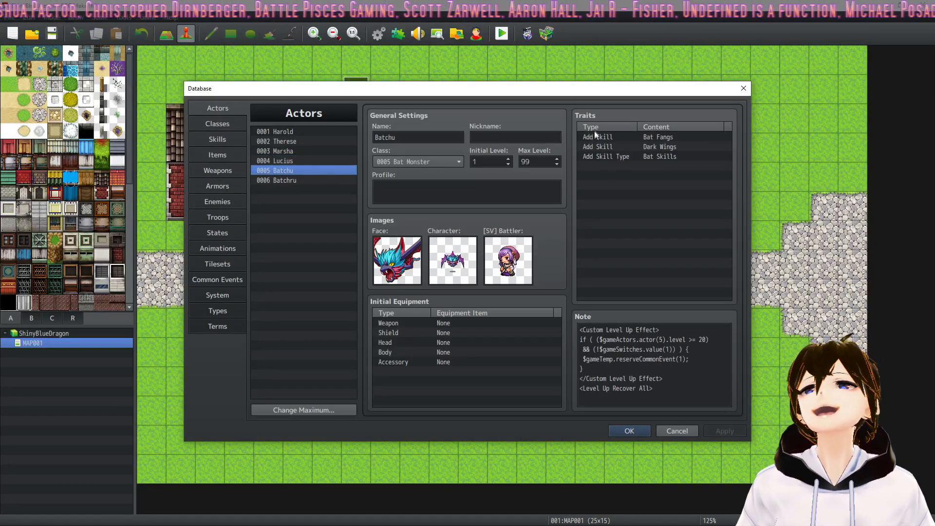
{"action": "left_click", "coordinate": [217, 124]}
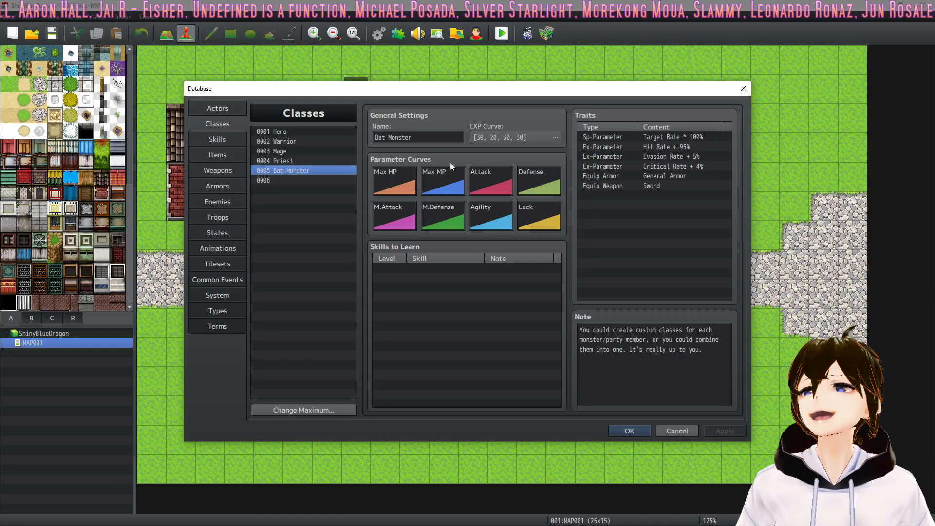
{"action": "left_click", "coordinate": [629, 331]}
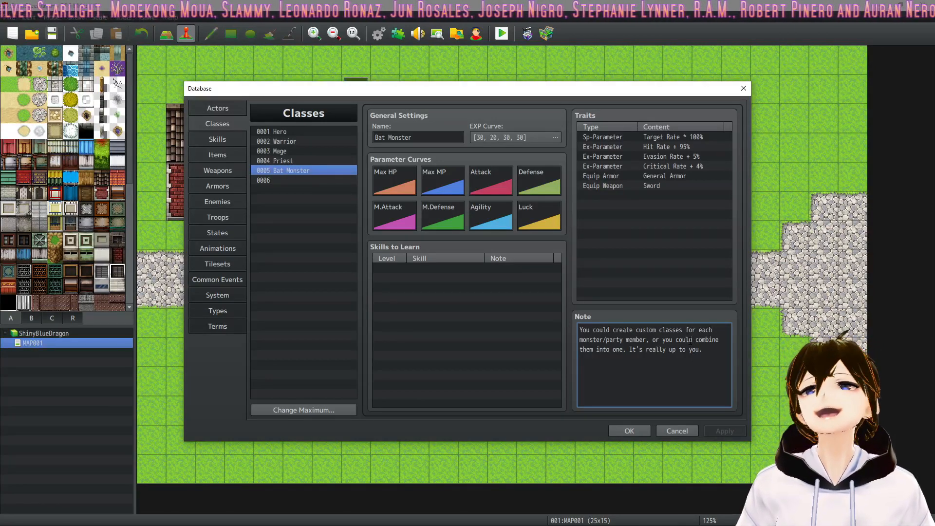
Step: Review the settings and damage formulas of the Bat Fangs, Dark Wings, Bat Fangs II and Dark Wings II skills
{"action": "left_click", "coordinate": [217, 140]}
{"action": "left_click", "coordinate": [303, 228]}
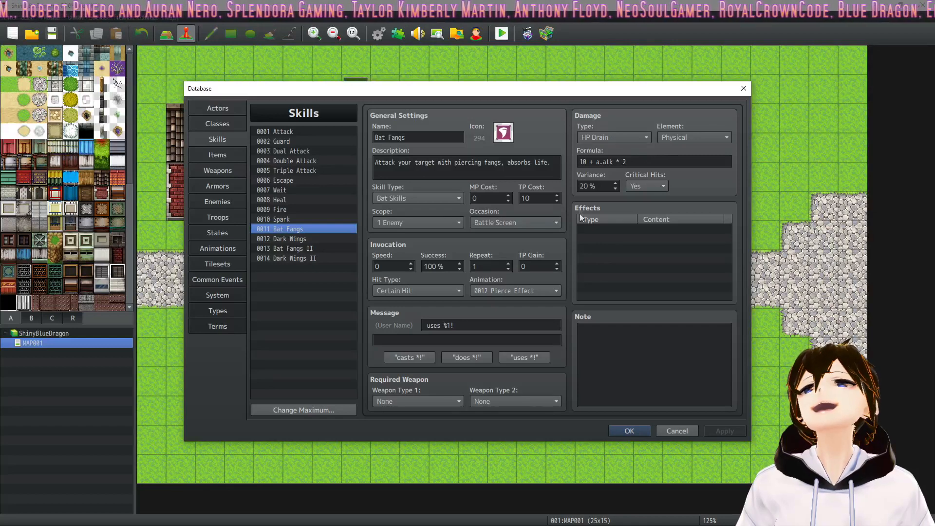
{"action": "left_click", "coordinate": [293, 240]}
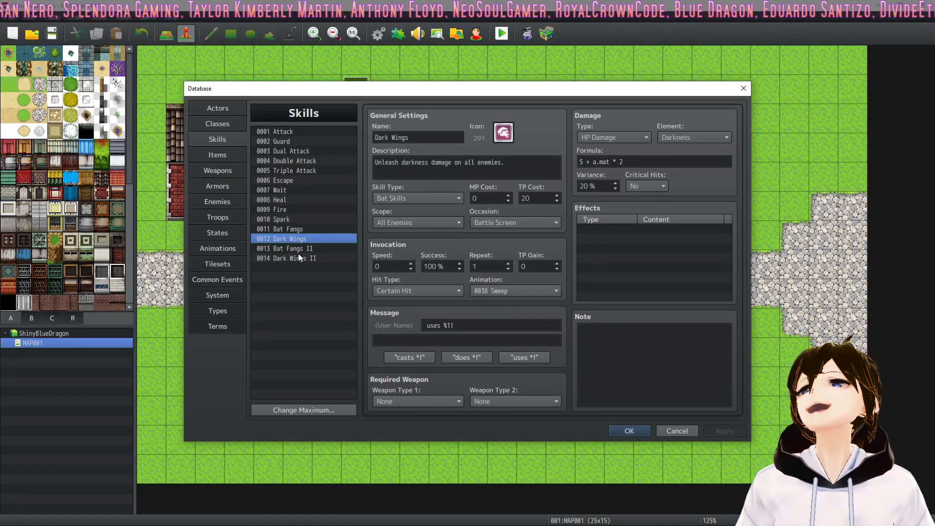
{"action": "left_click", "coordinate": [294, 249]}
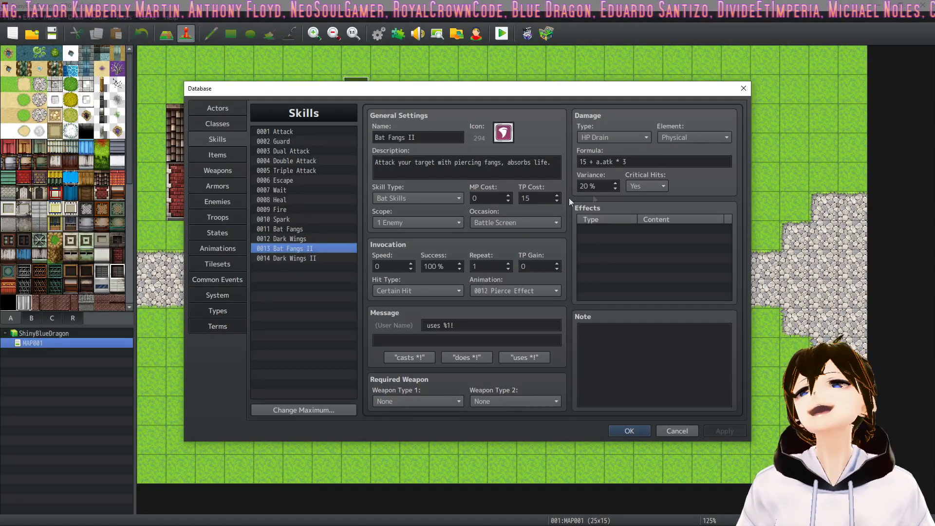
{"action": "left_click", "coordinate": [639, 163]}
{"action": "left_click", "coordinate": [642, 164]}
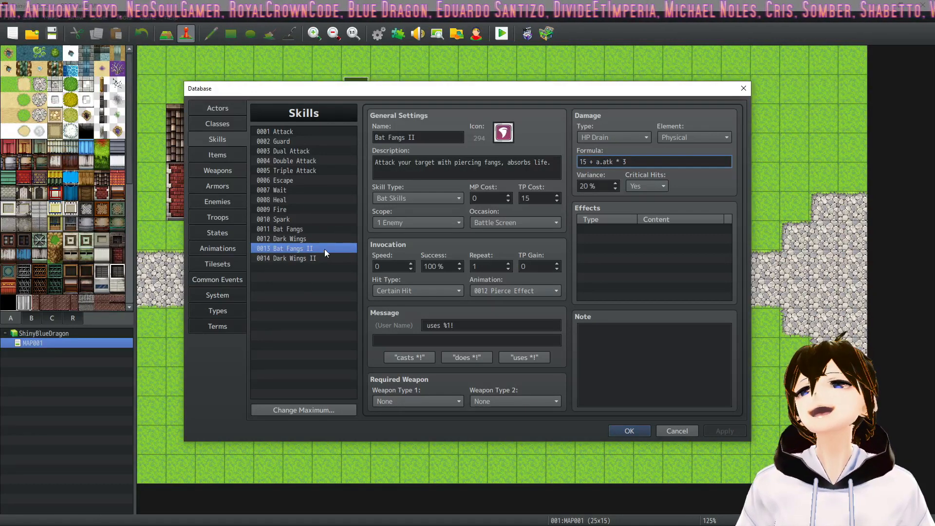
{"action": "left_click", "coordinate": [307, 257]}
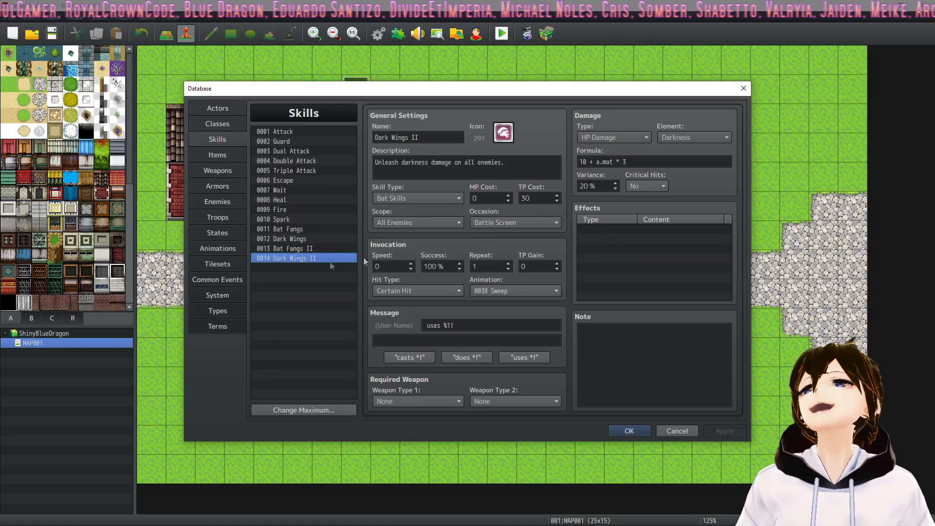
Step: Add the Drippin Blood state effect to Bat Fangs at 50% and Bat Fangs II at 100%, and apply the changes
{"action": "double_click", "coordinate": [623, 229]}
{"action": "left_click", "coordinate": [628, 193]}
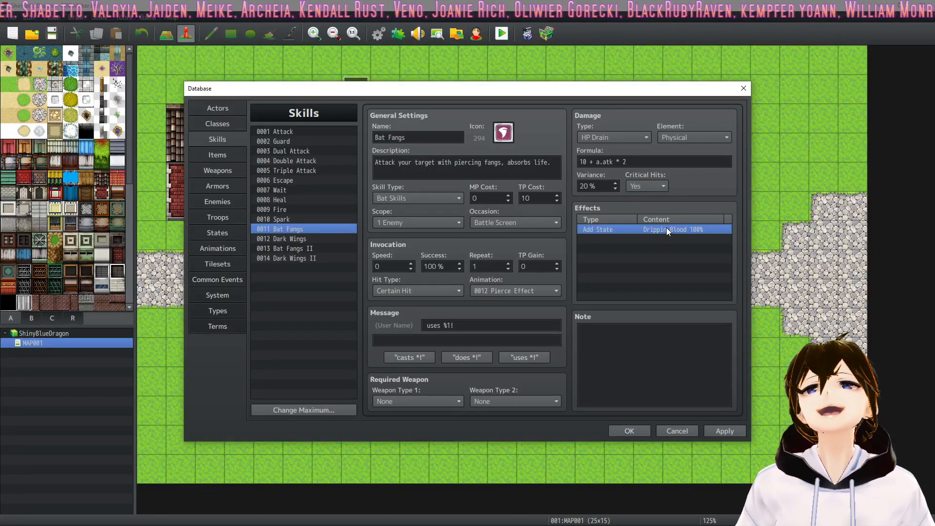
{"action": "double_click", "coordinate": [667, 228]}
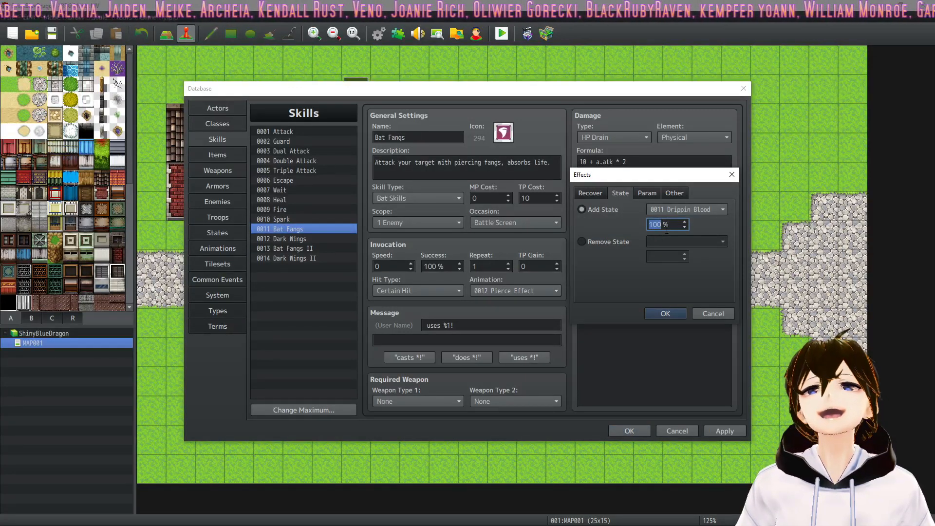
{"action": "type", "text": "50"}
{"action": "left_click", "coordinate": [666, 313]}
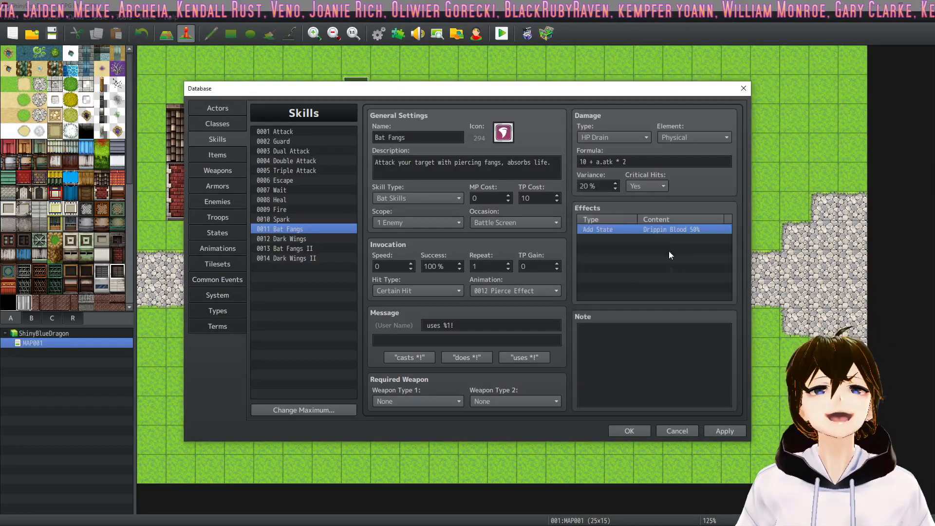
{"action": "left_click", "coordinate": [291, 229]}
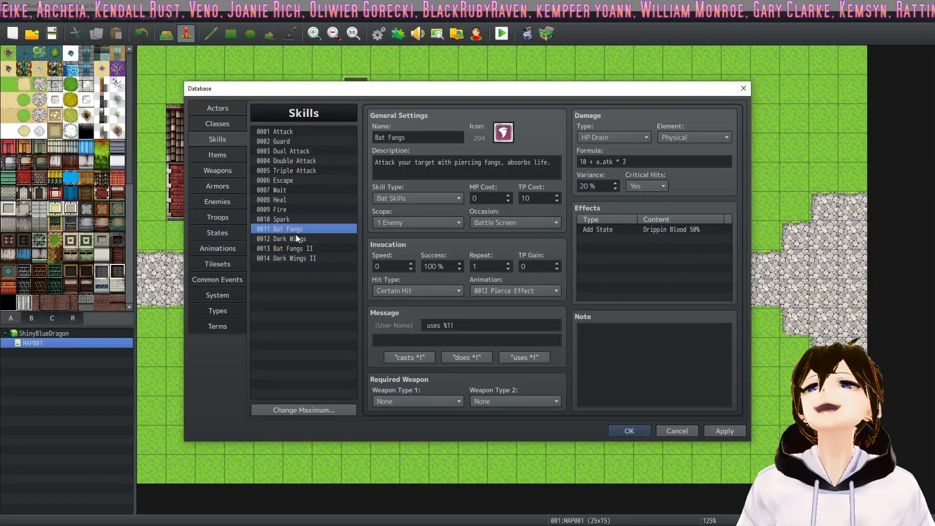
{"action": "left_click", "coordinate": [301, 249]}
{"action": "left_click", "coordinate": [677, 229]}
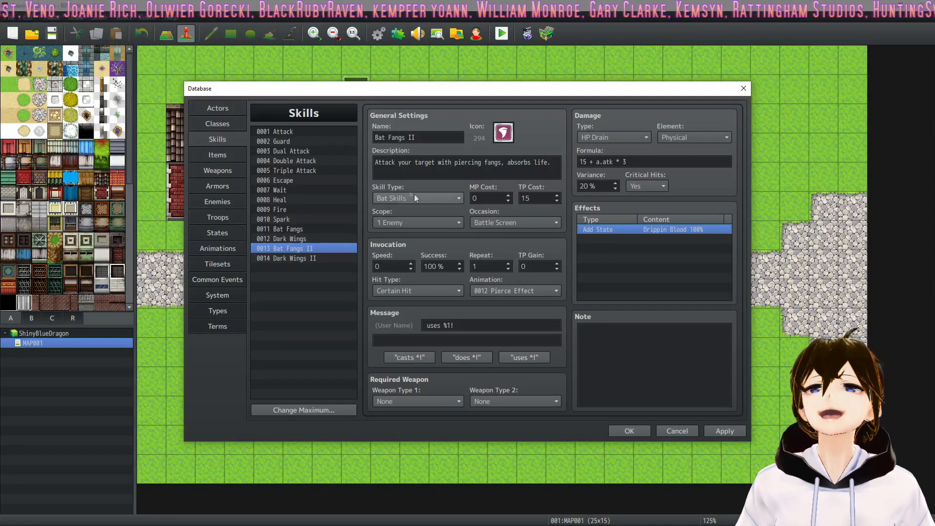
{"action": "left_click", "coordinate": [720, 432]}
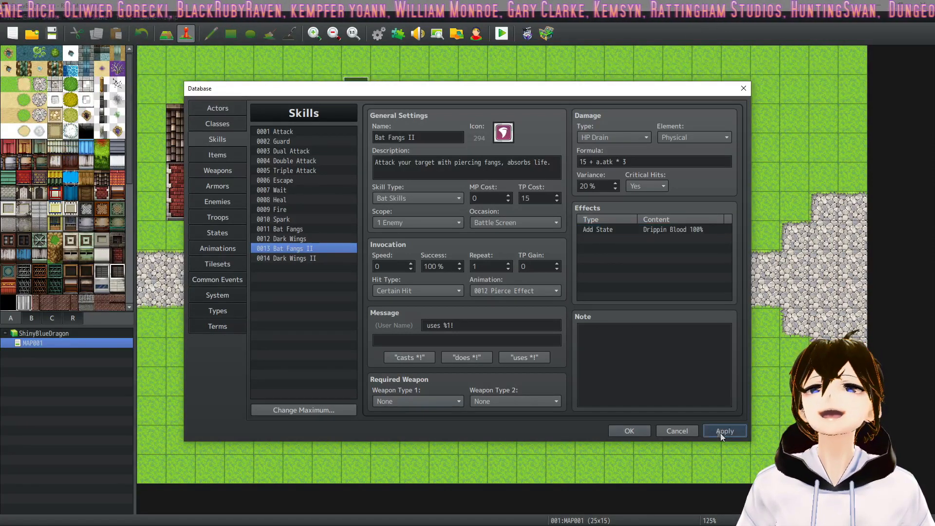
Step: Compare Dark Wings II with the Bat Fangs II and Dark Wings skill entries
{"action": "left_click", "coordinate": [312, 258]}
{"action": "left_click", "coordinate": [316, 249]}
{"action": "left_click", "coordinate": [310, 258]}
{"action": "left_click", "coordinate": [314, 248]}
{"action": "left_click", "coordinate": [312, 239]}
{"action": "left_click", "coordinate": [312, 258]}
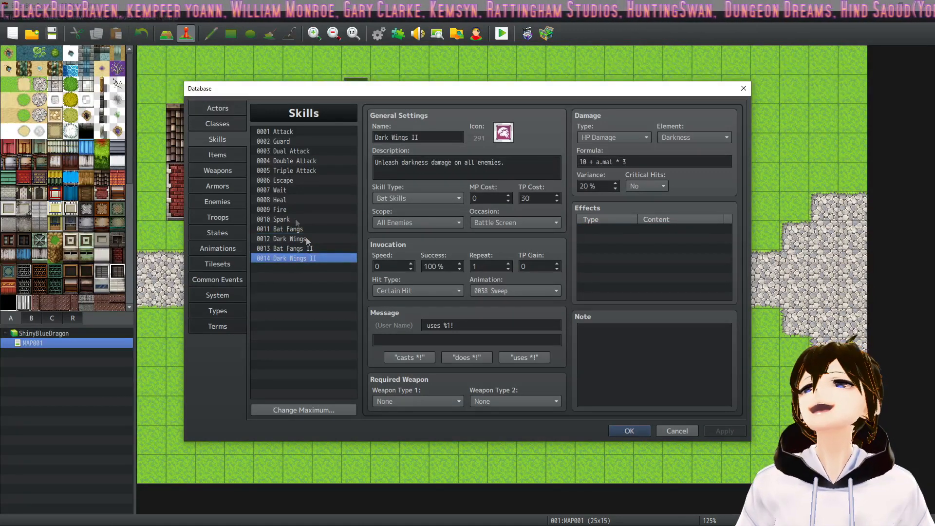
Step: Show the Potion of Light item entry and highlight its description
{"action": "left_click", "coordinate": [218, 155]}
{"action": "left_click", "coordinate": [317, 171]}
{"action": "left_click_drag", "start_coordinate": [427, 138], "coordinate": [513, 172]}
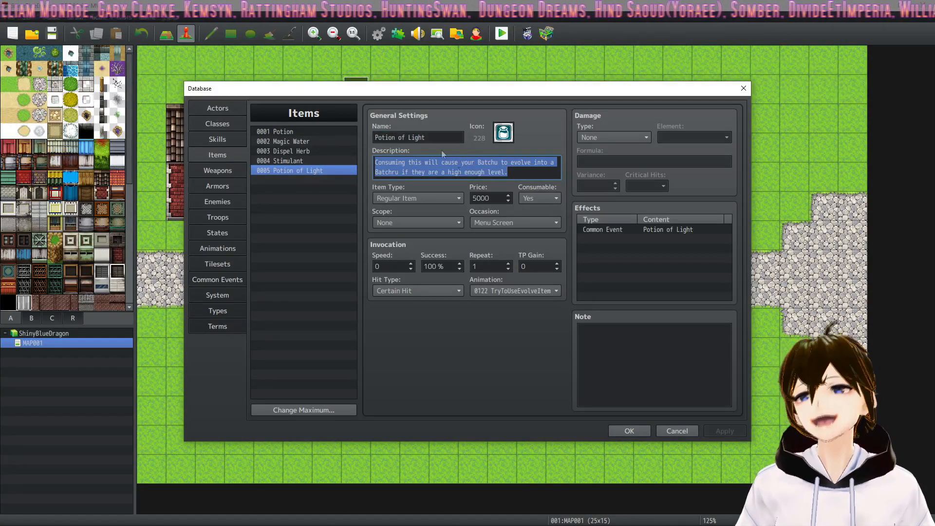
Step: Review the Potion of Light item's Common Event effect and show where the Common Event option is found in the effect settings
{"action": "left_click", "coordinate": [537, 177]}
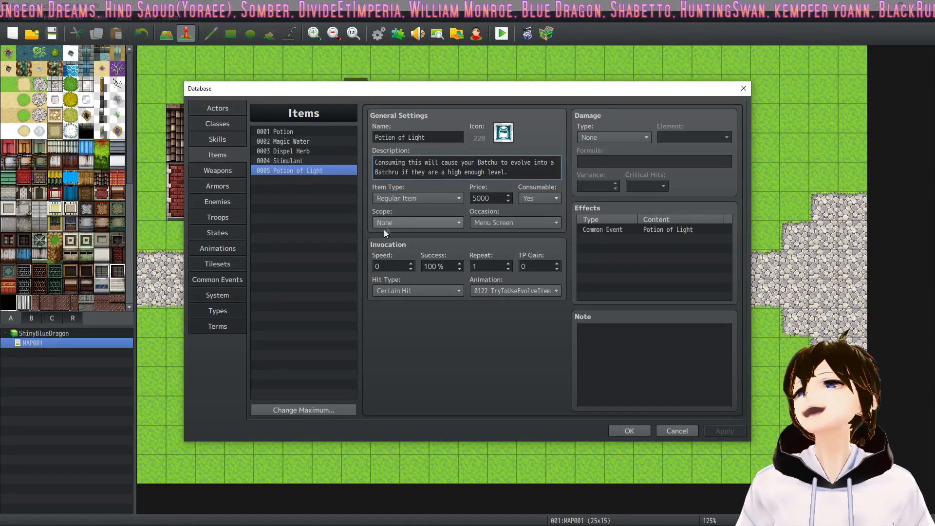
{"action": "left_click", "coordinate": [636, 231]}
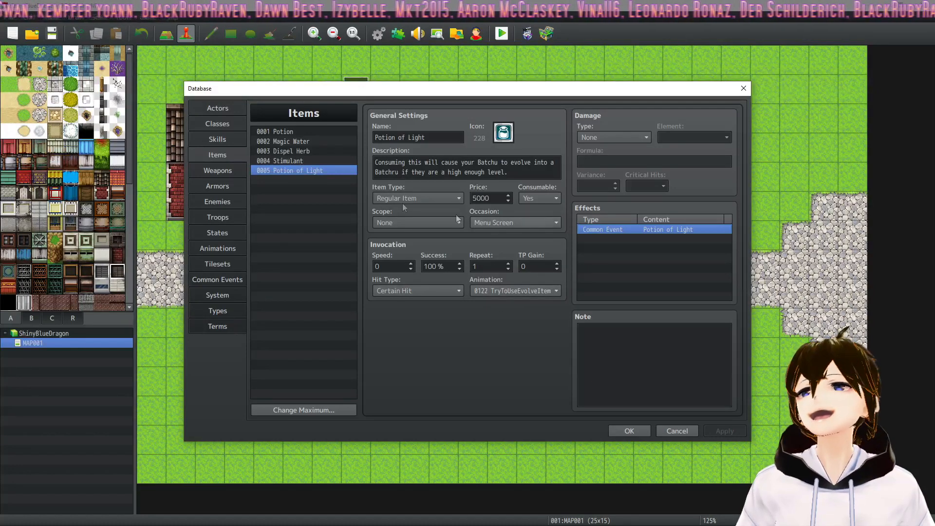
{"action": "left_click", "coordinate": [607, 240]}
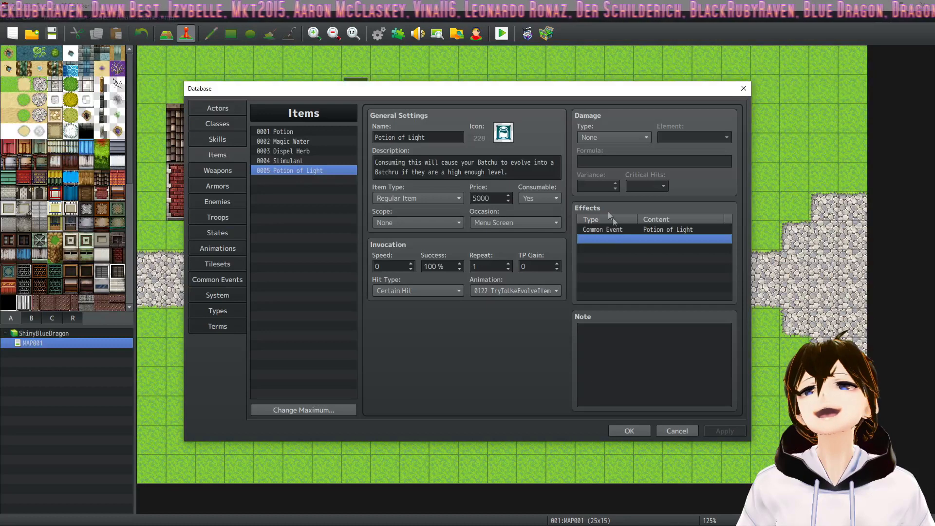
{"action": "double_click", "coordinate": [619, 236]}
{"action": "left_click", "coordinate": [667, 193]}
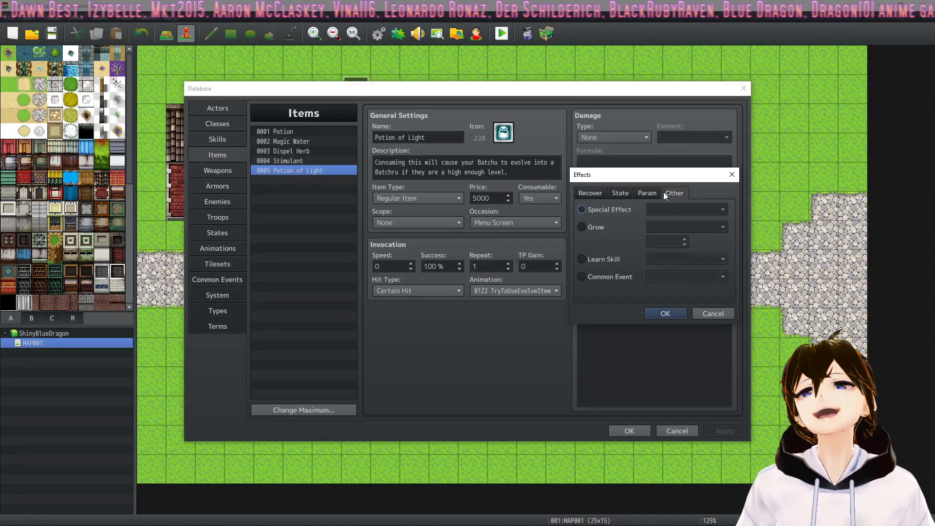
{"action": "left_click", "coordinate": [620, 279]}
{"action": "left_click", "coordinate": [703, 314]}
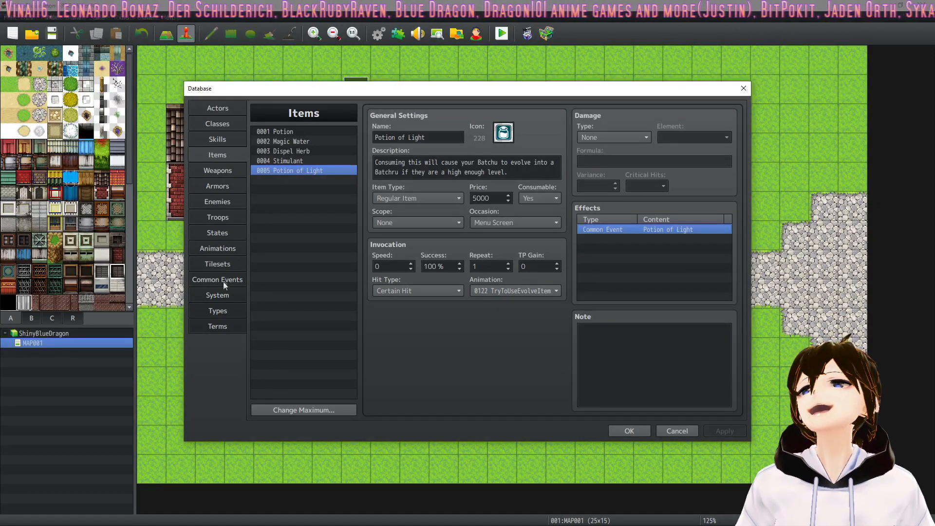
Step: Show the Drippin Blood state entry and highlight its name
{"action": "left_click", "coordinate": [218, 233]}
{"action": "left_click", "coordinate": [305, 229]}
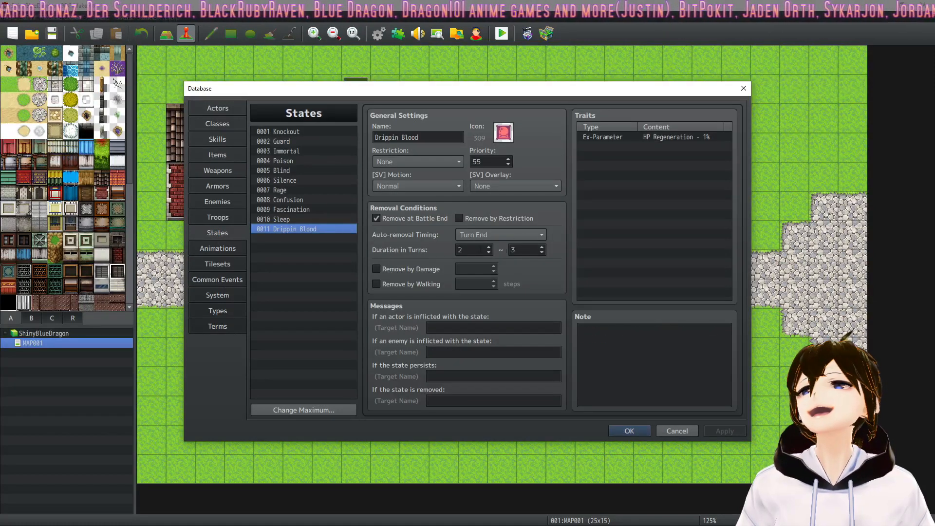
{"action": "left_click", "coordinate": [409, 138]}
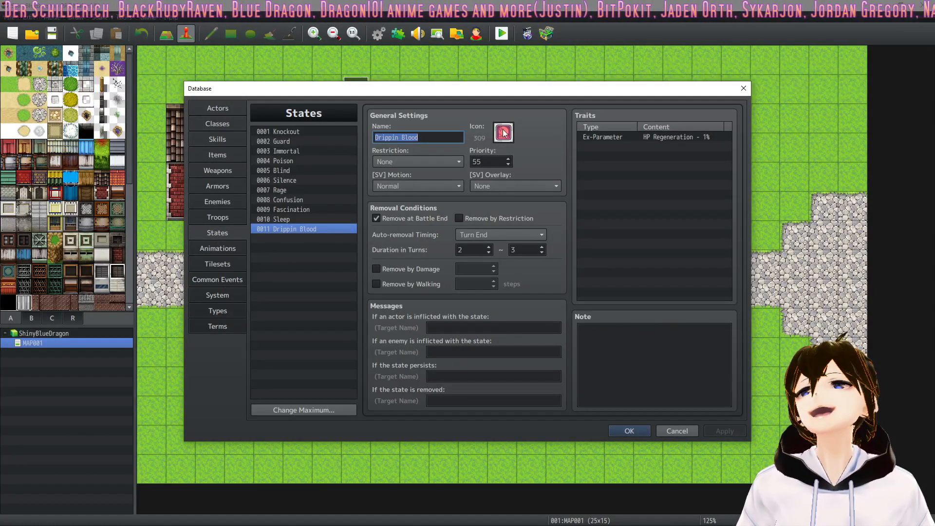
Step: Add a duplicate HP Regeneration -1% Ex-Parameter trait to the Drippin Blood state, delete the duplicate and apply the changes
{"action": "left_click", "coordinate": [626, 148]}
{"action": "right_click", "coordinate": [627, 148]}
{"action": "left_click", "coordinate": [640, 157]}
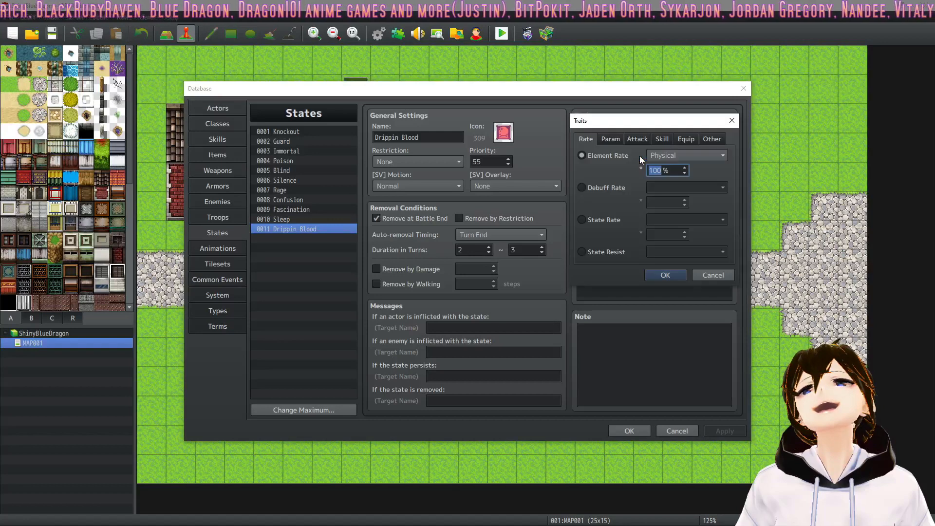
{"action": "left_click", "coordinate": [603, 219]}
{"action": "left_click", "coordinate": [611, 139]}
{"action": "left_click", "coordinate": [612, 188]}
{"action": "left_click", "coordinate": [660, 188]}
{"action": "left_click", "coordinate": [672, 278]}
{"action": "type", "text": "-1"}
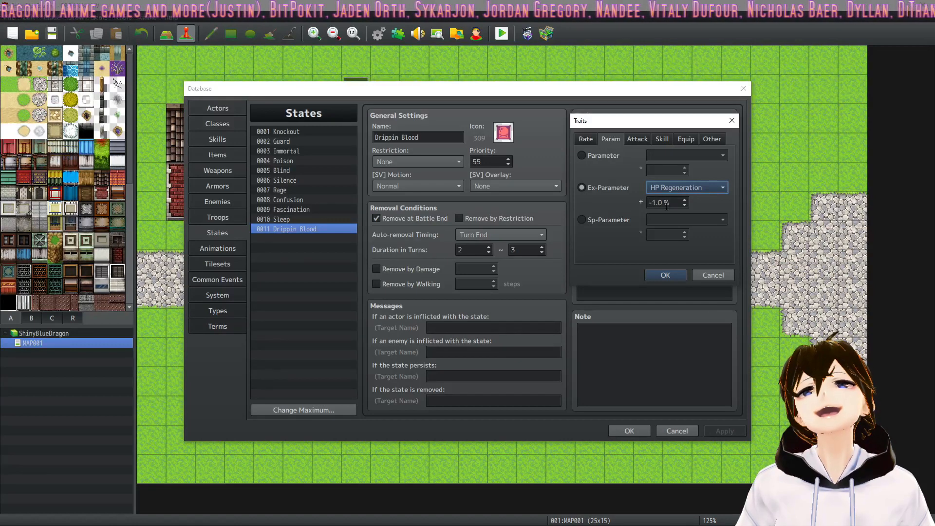
{"action": "left_click", "coordinate": [665, 275]}
{"action": "left_click", "coordinate": [679, 147]}
{"action": "key", "text": "Delete"}
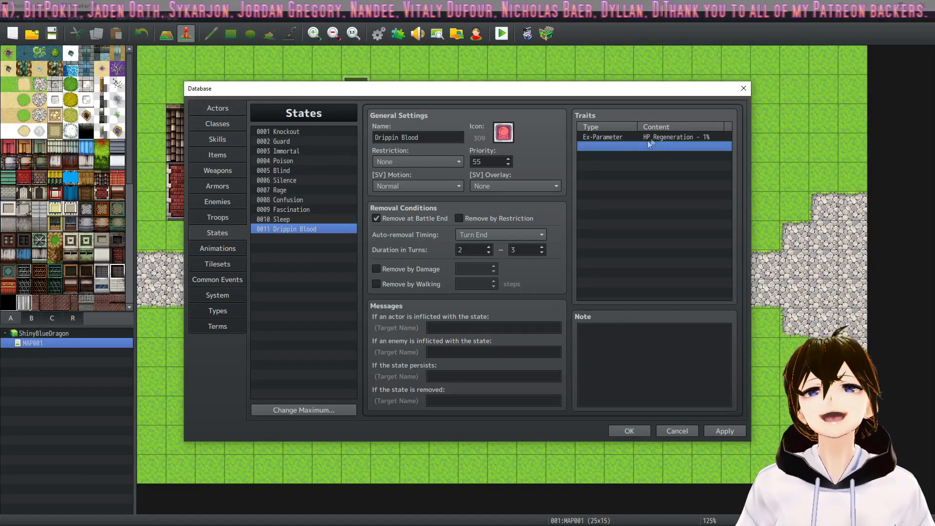
{"action": "left_click", "coordinate": [714, 433]}
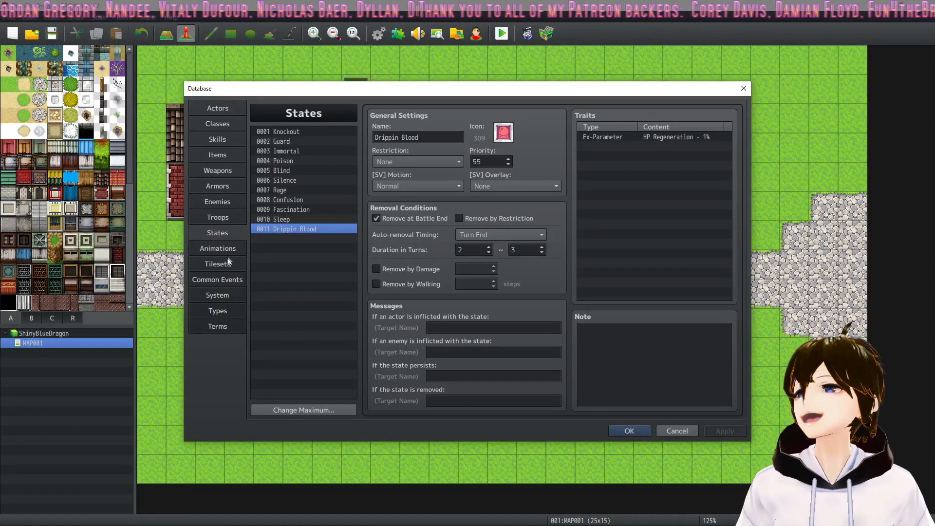
Step: Look through the Potion of Light common event and compare its name with the Potion of Light item
{"action": "left_click", "coordinate": [218, 280]}
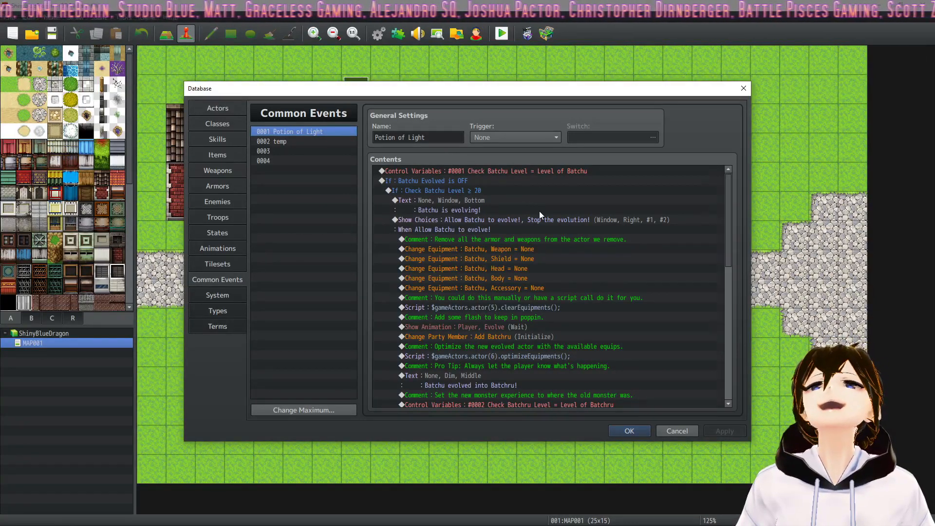
{"action": "scroll", "coordinate": [540, 216], "scroll_direction": "down", "scroll_amount": 2}
{"action": "scroll", "coordinate": [539, 211], "scroll_direction": "down", "scroll_amount": 5}
{"action": "scroll", "coordinate": [536, 229], "scroll_direction": "up", "scroll_amount": 3}
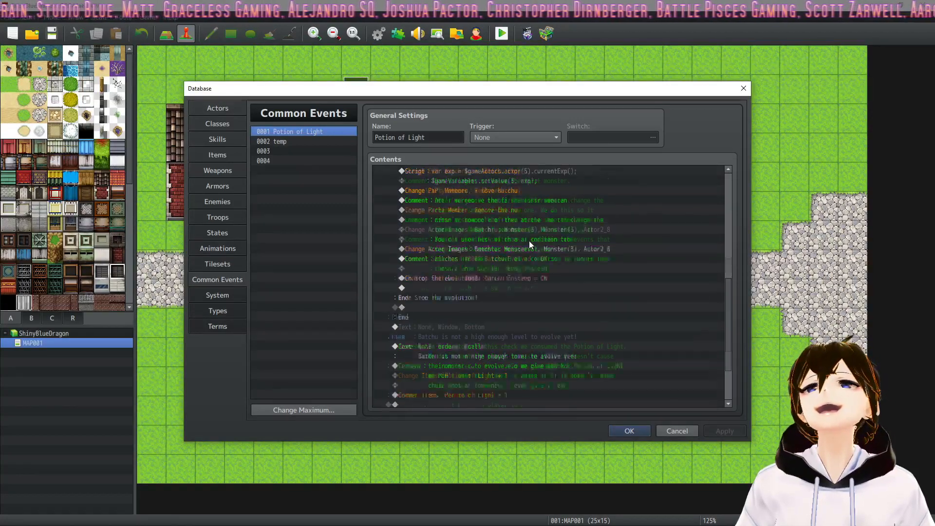
{"action": "scroll", "coordinate": [510, 250], "scroll_direction": "up", "scroll_amount": 4}
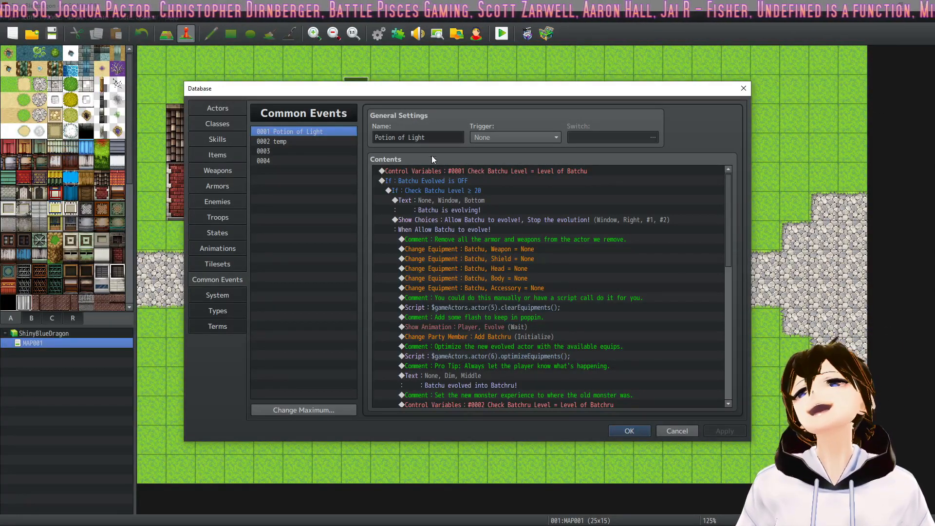
{"action": "triple_click", "coordinate": [444, 137]}
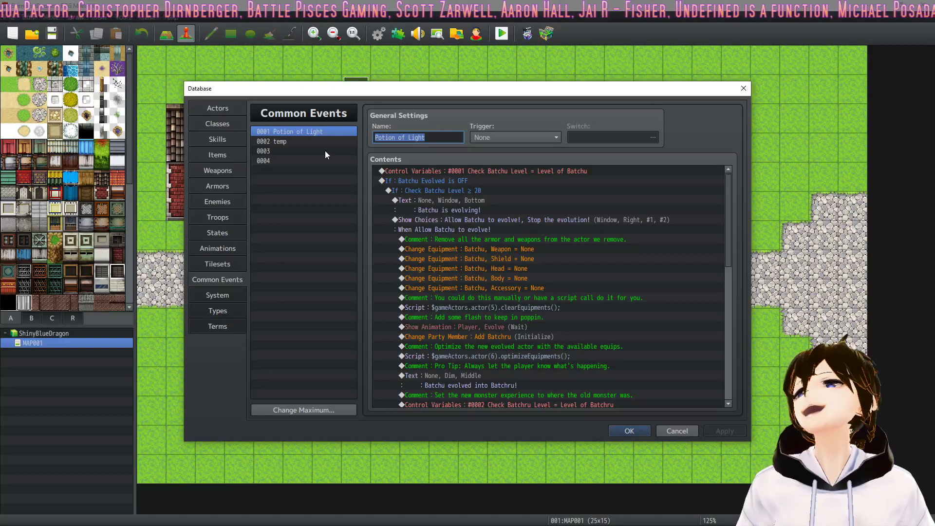
{"action": "left_click", "coordinate": [216, 154]}
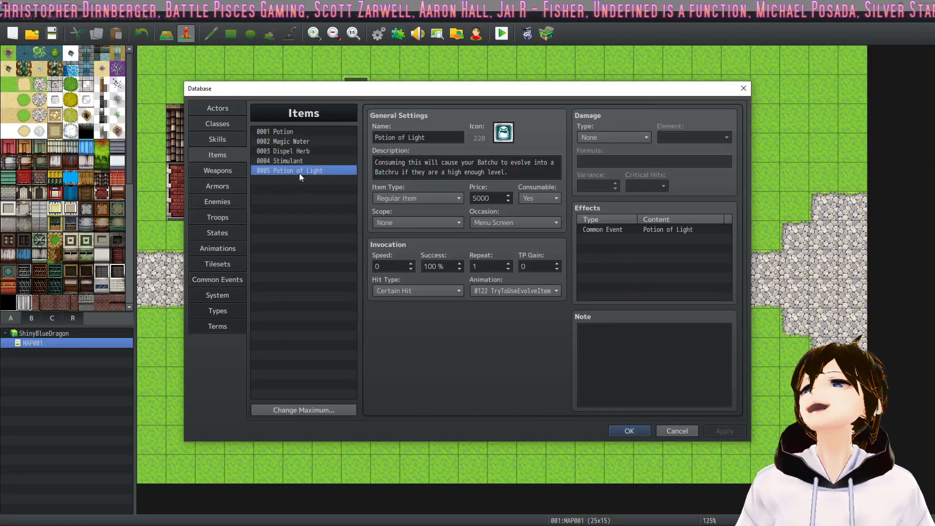
{"action": "left_click", "coordinate": [225, 278]}
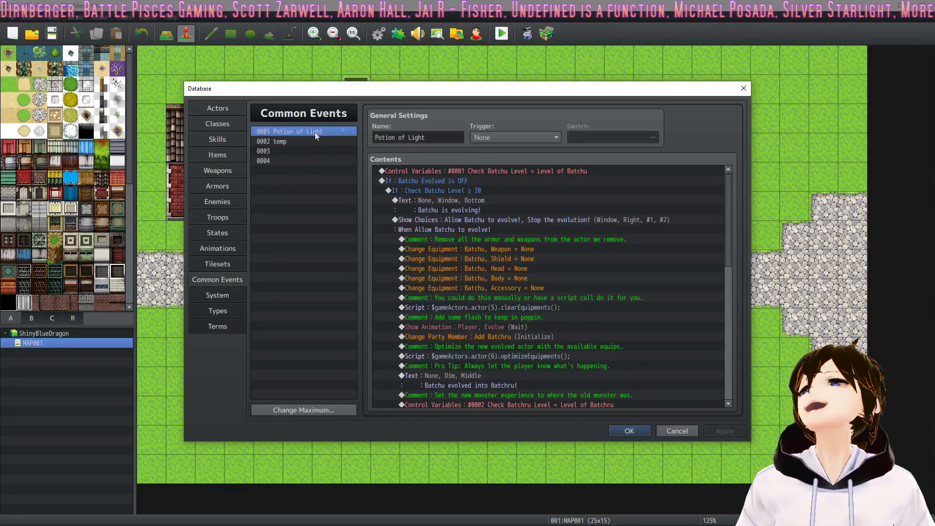
Step: Inspect the Control Variables command for Check Batchu Level, including its game data source, and leave it without changes
{"action": "left_click", "coordinate": [471, 173]}
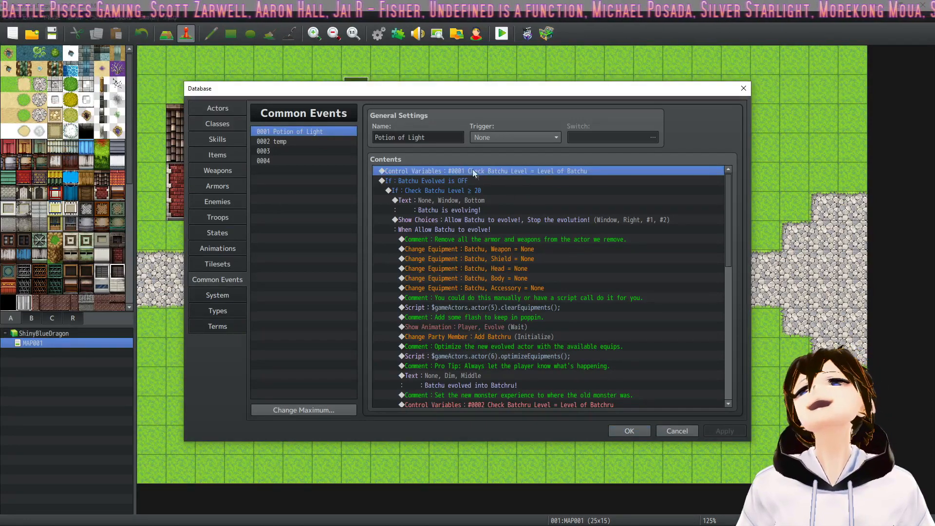
{"action": "right_click", "coordinate": [522, 174]}
{"action": "left_click", "coordinate": [546, 191]}
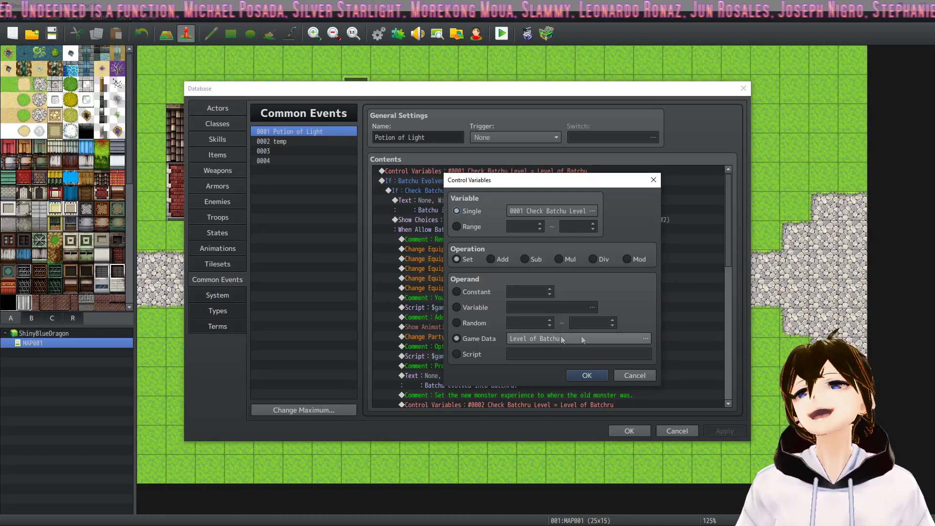
{"action": "left_click", "coordinate": [646, 338]}
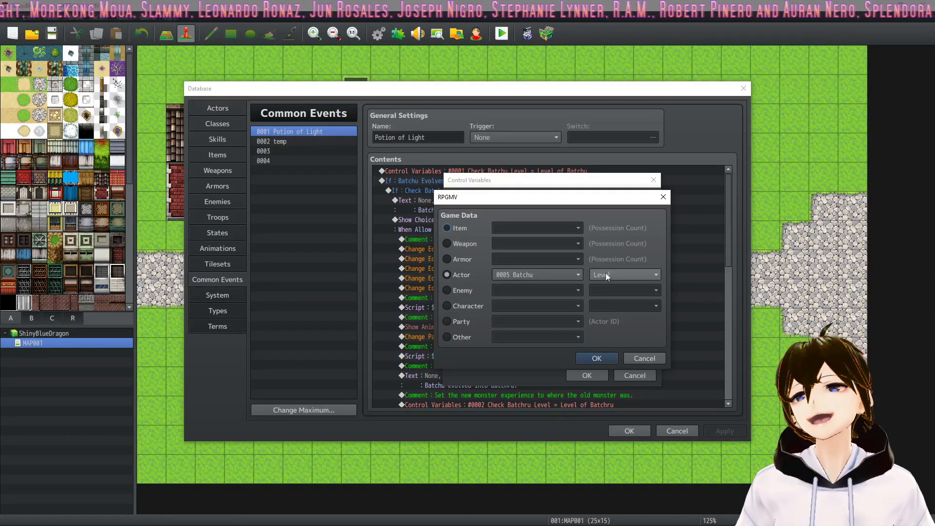
{"action": "left_click", "coordinate": [644, 357]}
{"action": "key", "text": "Escape"}
Step: Inspect the conditional branch that checks whether the Batchu Evolved switch is OFF
{"action": "left_click", "coordinate": [487, 183]}
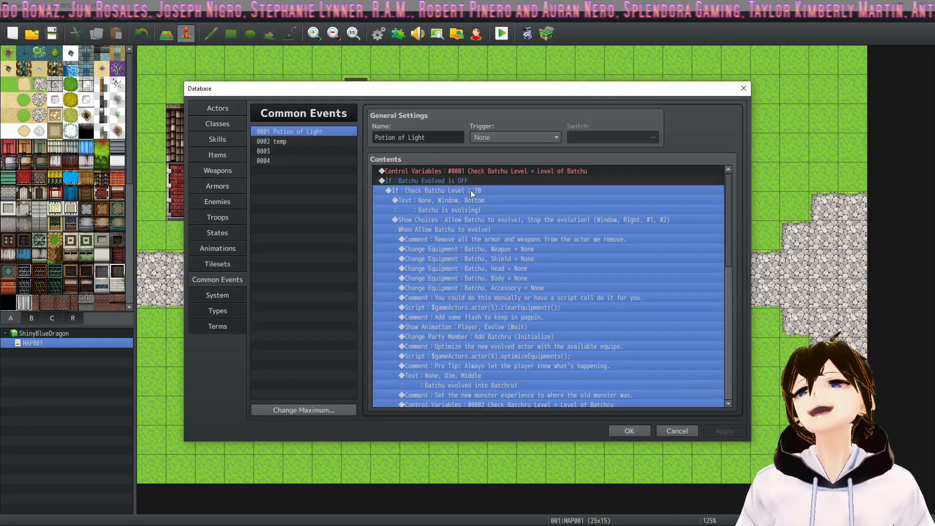
{"action": "right_click", "coordinate": [465, 180]}
{"action": "left_click", "coordinate": [483, 199]}
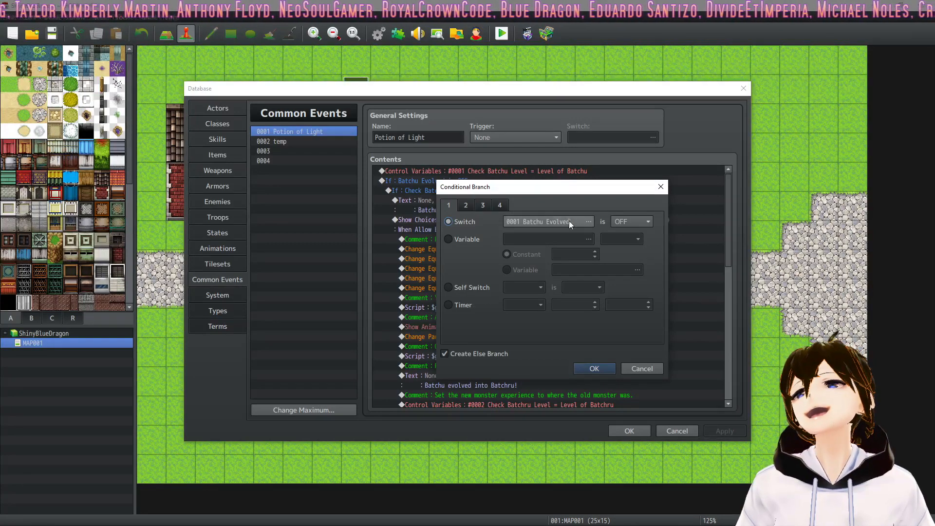
{"action": "left_click", "coordinate": [594, 369]}
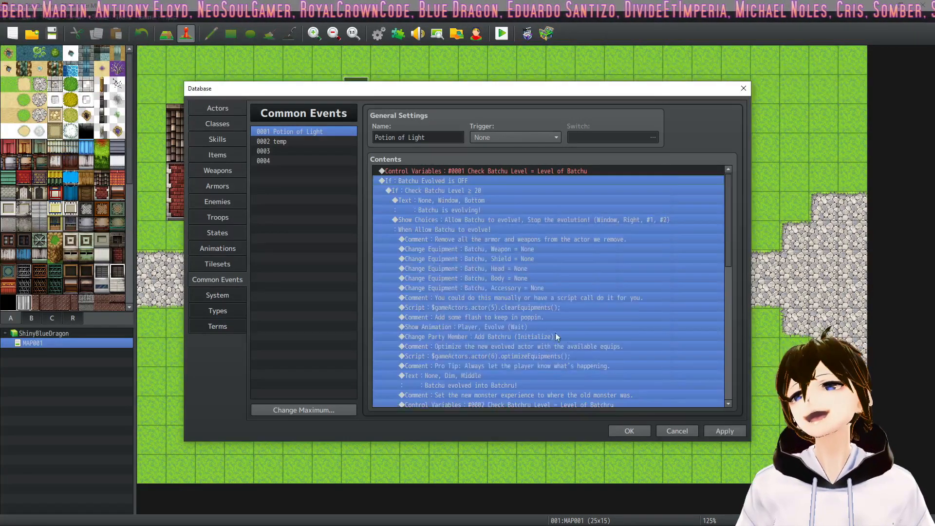
Step: Examine the Else branches' messages, comment and Change Items commands that give the Potion of Light back
{"action": "scroll", "coordinate": [458, 273], "scroll_direction": "down", "scroll_amount": 5}
{"action": "scroll", "coordinate": [467, 326], "scroll_direction": "down", "scroll_amount": 3}
{"action": "left_click", "coordinate": [468, 351]}
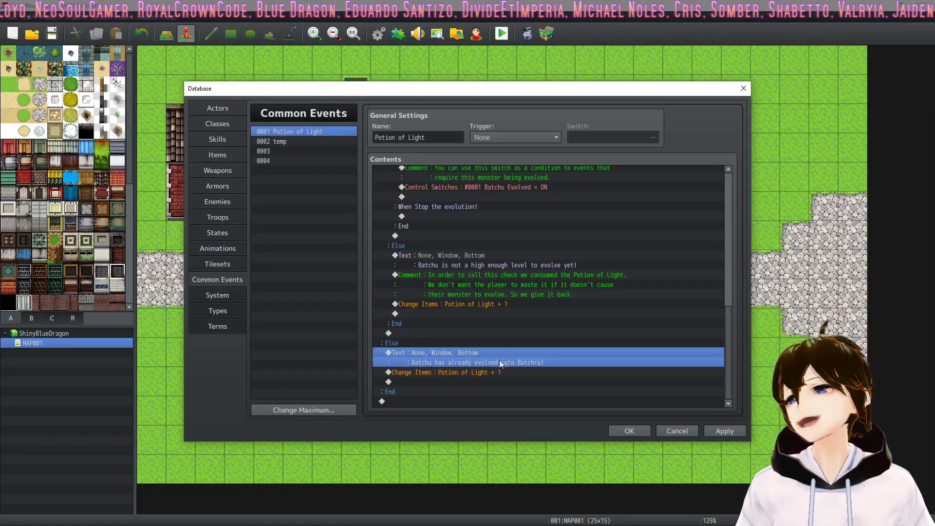
{"action": "left_click", "coordinate": [471, 373]}
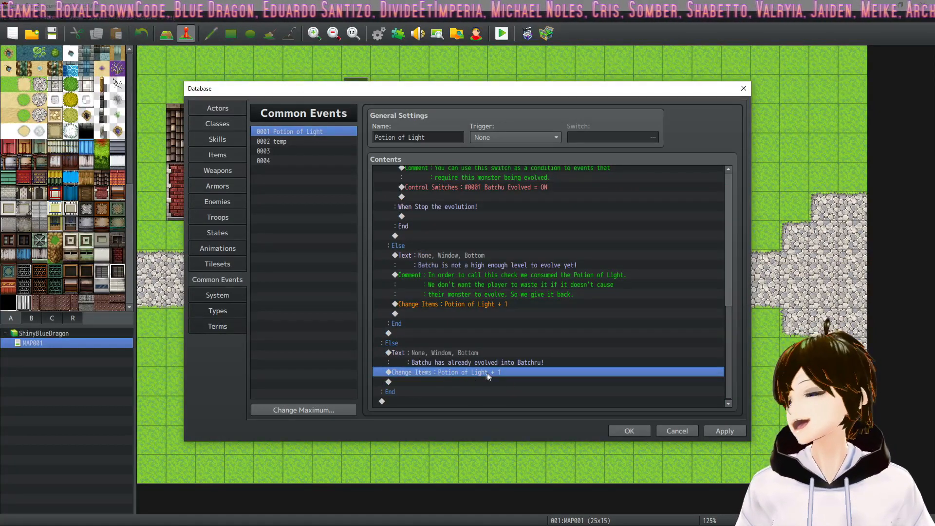
{"action": "left_click", "coordinate": [451, 280]}
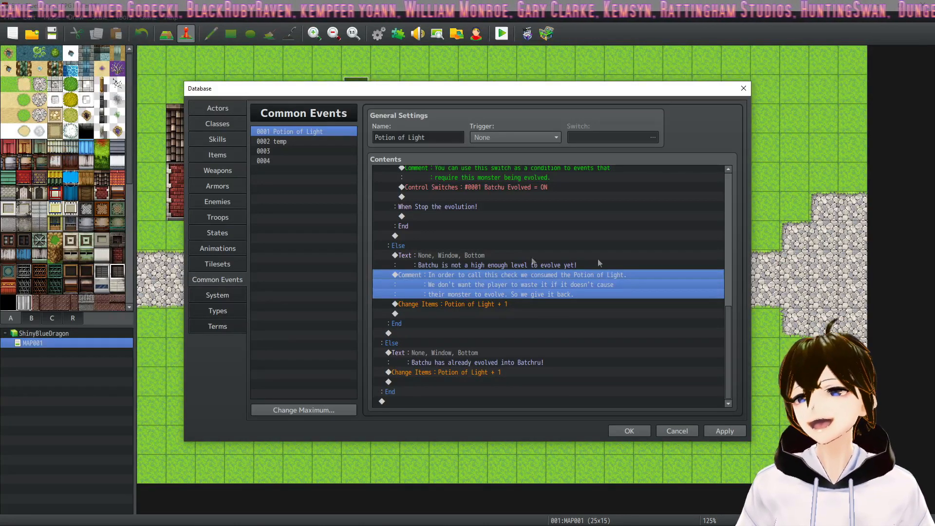
{"action": "left_click", "coordinate": [493, 304]}
{"action": "left_click", "coordinate": [483, 372]}
{"action": "left_click", "coordinate": [450, 246]}
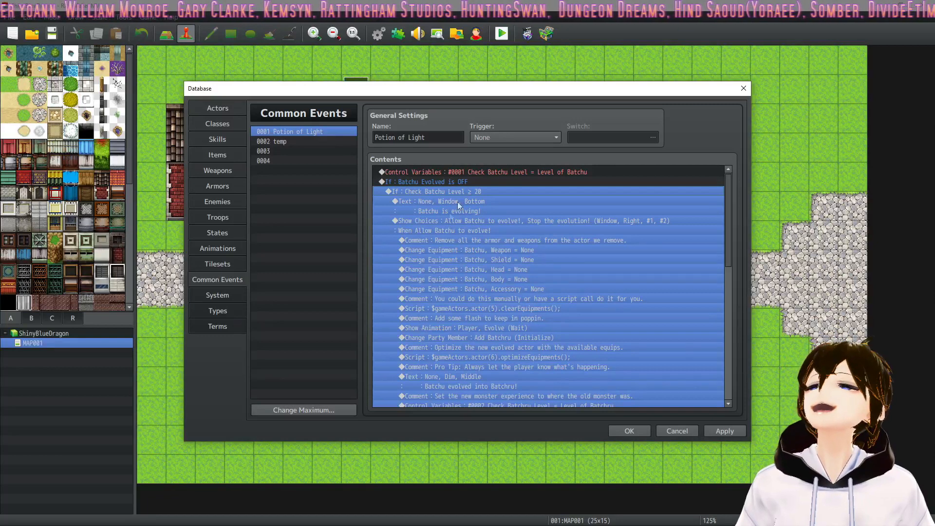
{"action": "left_click", "coordinate": [486, 212]}
{"action": "left_click", "coordinate": [493, 192]}
{"action": "right_click", "coordinate": [493, 192]}
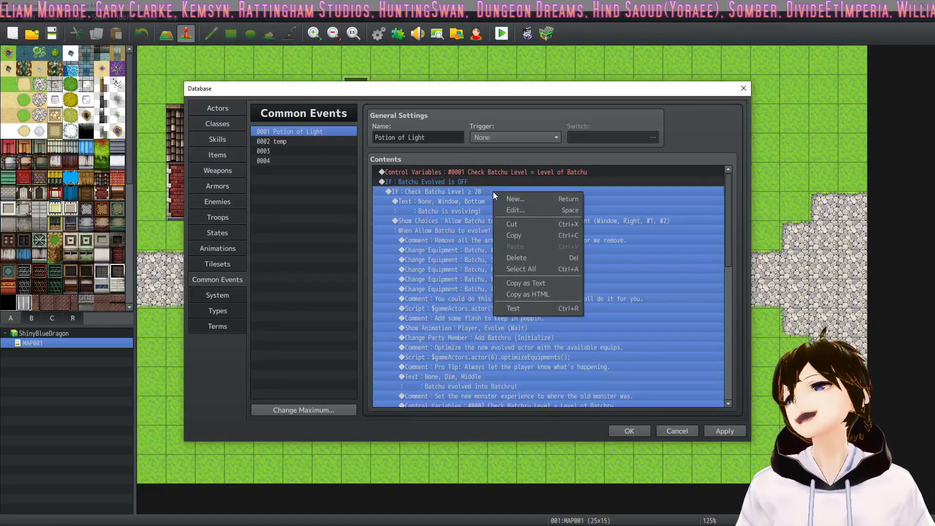
{"action": "left_click", "coordinate": [514, 199]}
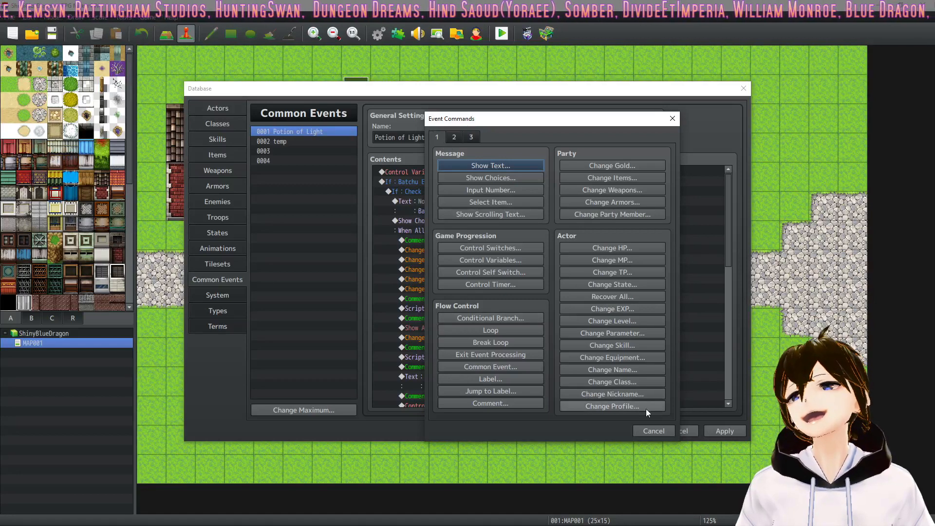
{"action": "left_click", "coordinate": [654, 432]}
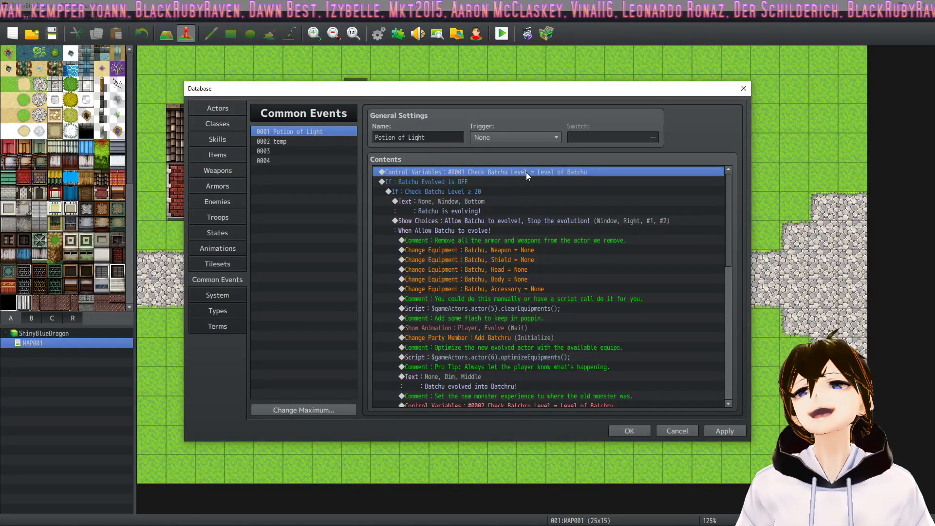
Step: Inspect the conditional branch that compares the Check Batchu Level variable with the required level, and leave it without changes
{"action": "left_click", "coordinate": [467, 194]}
{"action": "left_click", "coordinate": [499, 172]}
{"action": "left_click", "coordinate": [468, 193]}
{"action": "right_click", "coordinate": [468, 193]}
{"action": "left_click", "coordinate": [492, 211]}
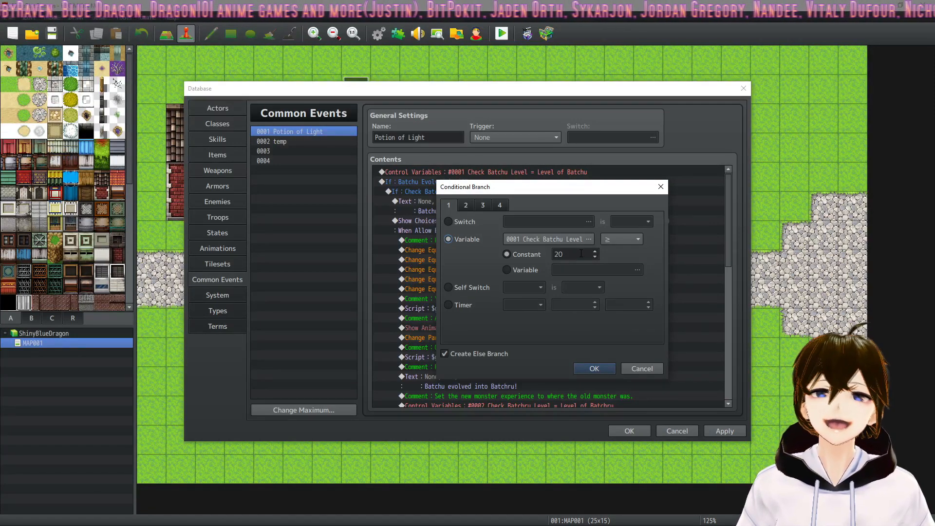
{"action": "left_click", "coordinate": [649, 371]}
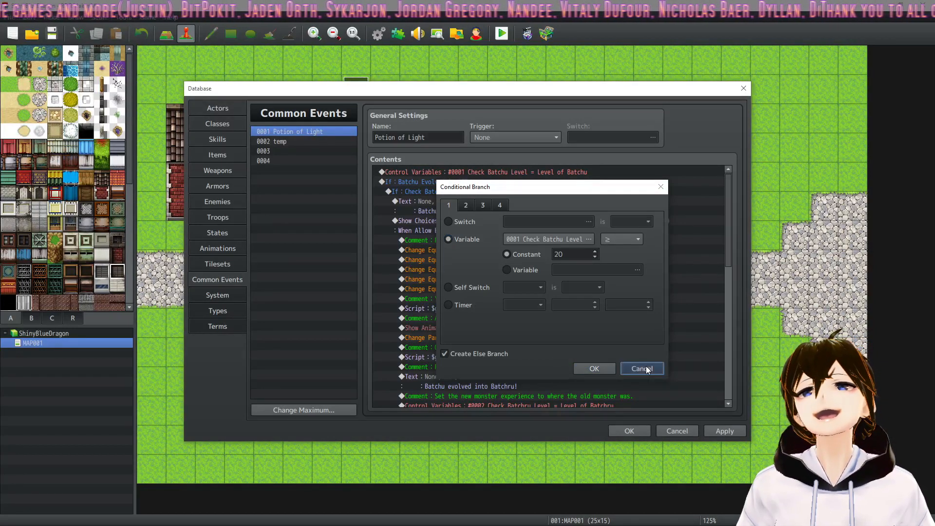
Step: Show the comment and Change Items command in the Else branch for a Batchu whose level is too low
{"action": "left_click_drag", "start_coordinate": [729, 252], "coordinate": [712, 393]}
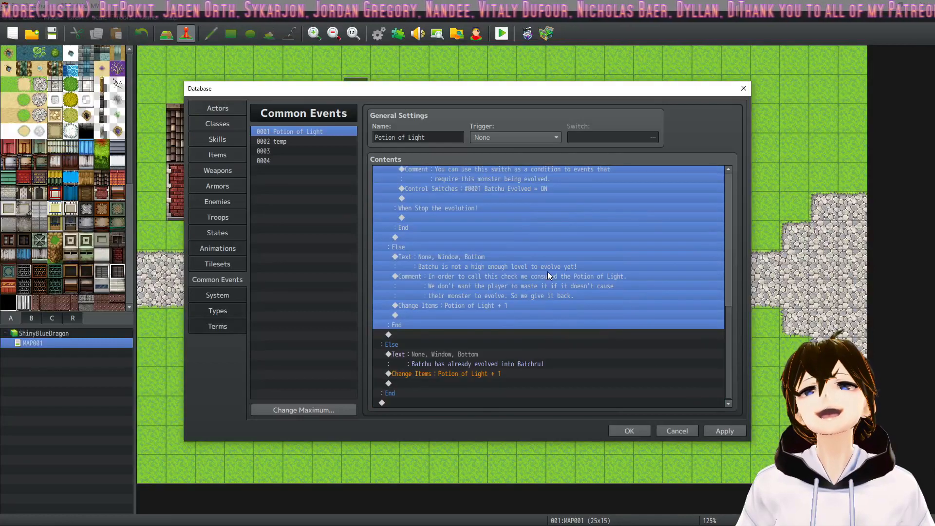
{"action": "left_click", "coordinate": [549, 273]}
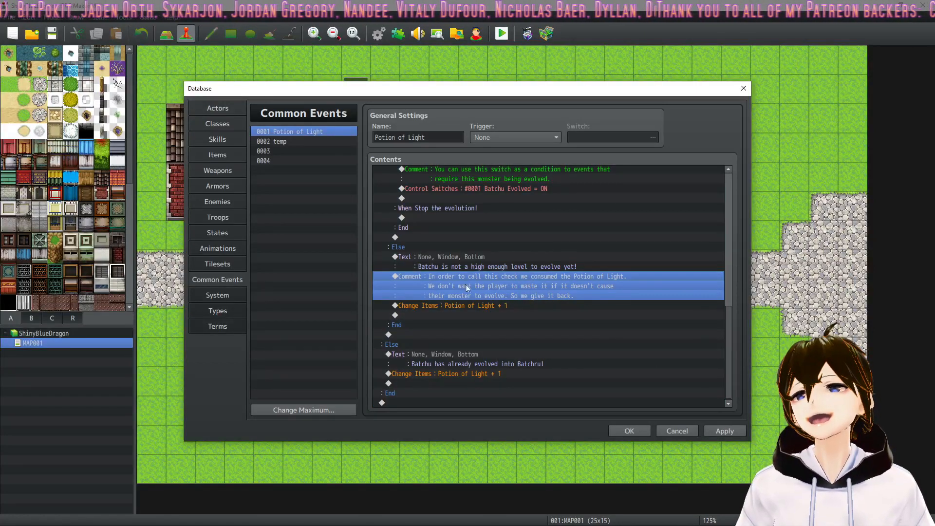
{"action": "left_click", "coordinate": [462, 305]}
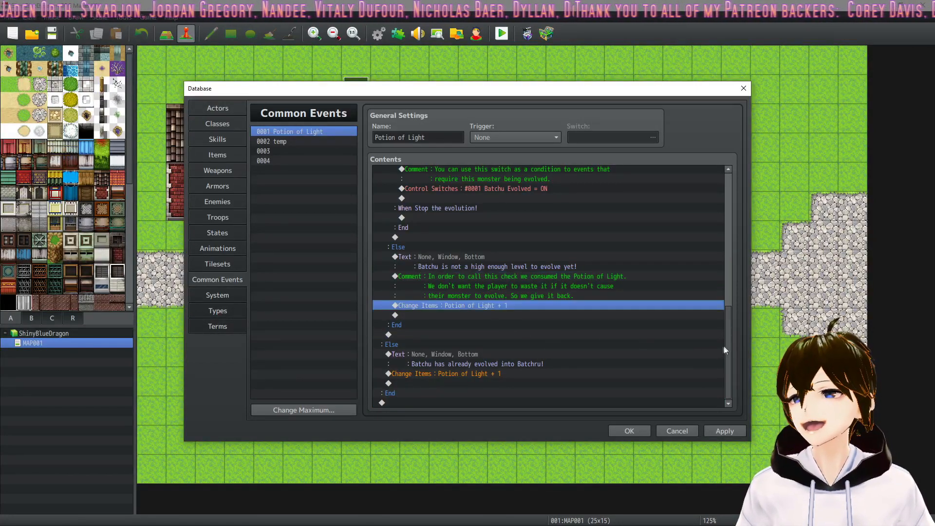
Step: Review the nested conditional branches for the Batchu Evolved switch and Check Batchu Level, and the message shown when Batchu is evolving
{"action": "left_click_drag", "start_coordinate": [728, 351], "coordinate": [726, 218]}
{"action": "left_click", "coordinate": [449, 209]}
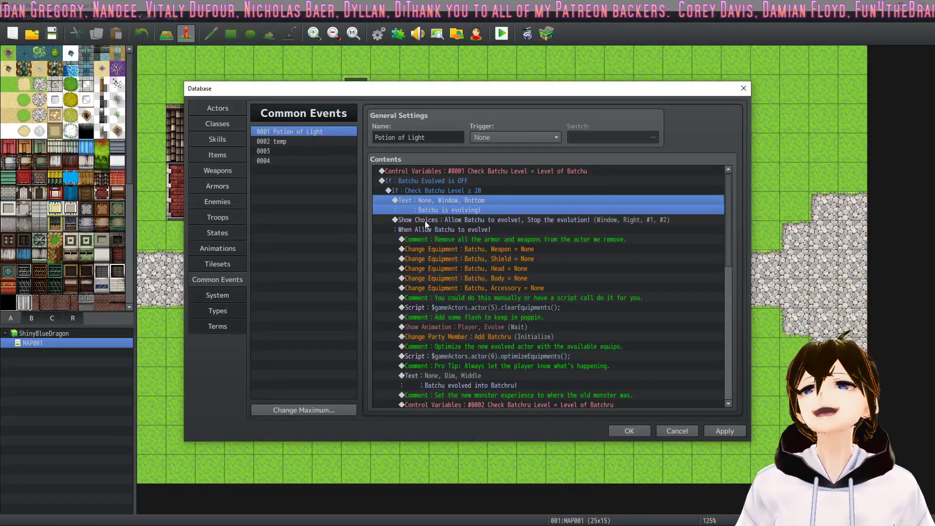
{"action": "left_click", "coordinate": [458, 181]}
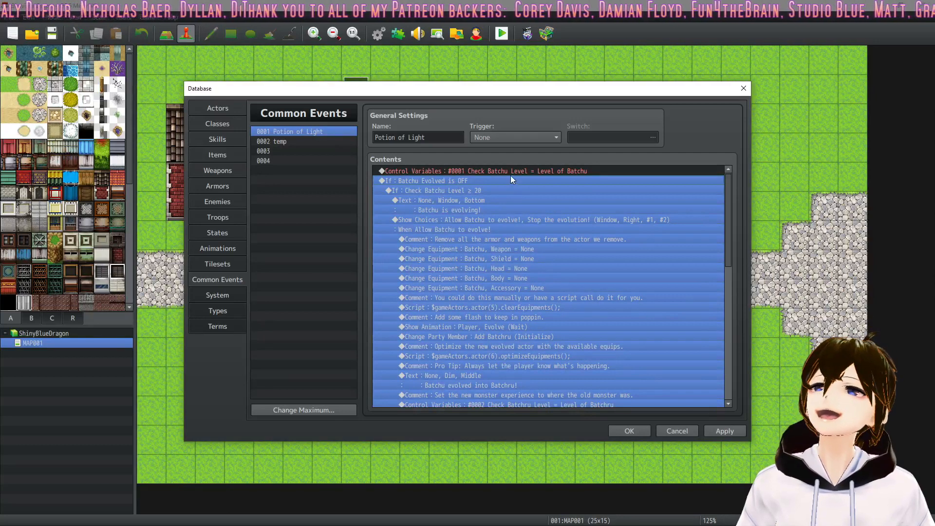
{"action": "left_click", "coordinate": [460, 191]}
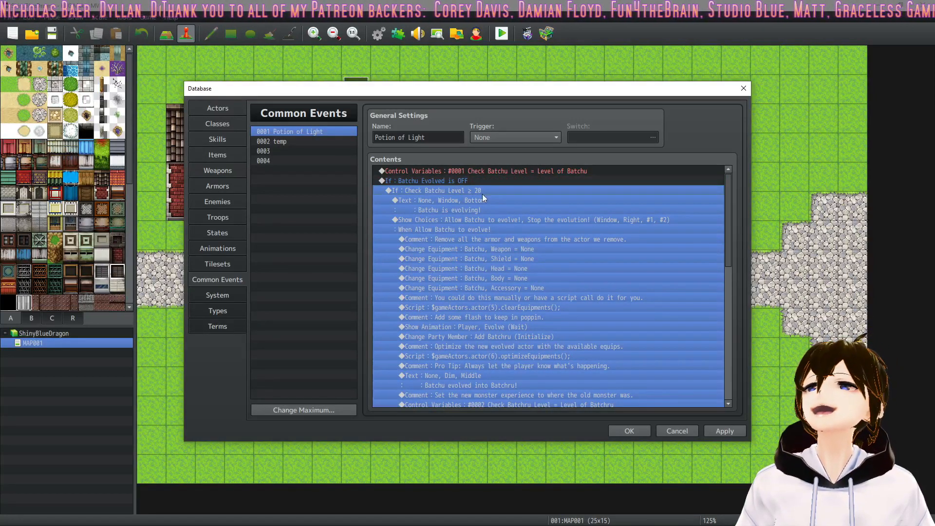
{"action": "left_click", "coordinate": [447, 208]}
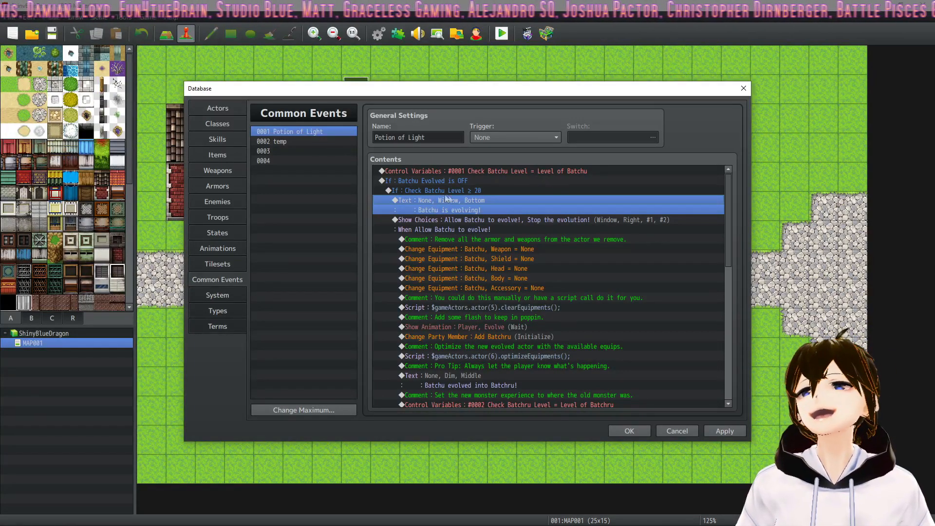
Step: Inspect the Show Choices command that lets the player allow or stop Batchu's evolution, keeping its settings
{"action": "left_click", "coordinate": [473, 221]}
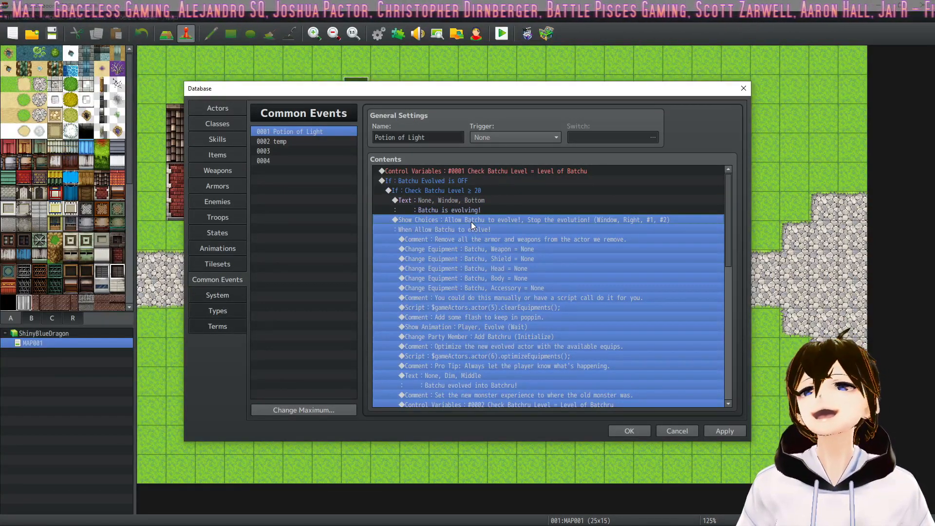
{"action": "right_click", "coordinate": [472, 221]}
{"action": "left_click", "coordinate": [482, 240]}
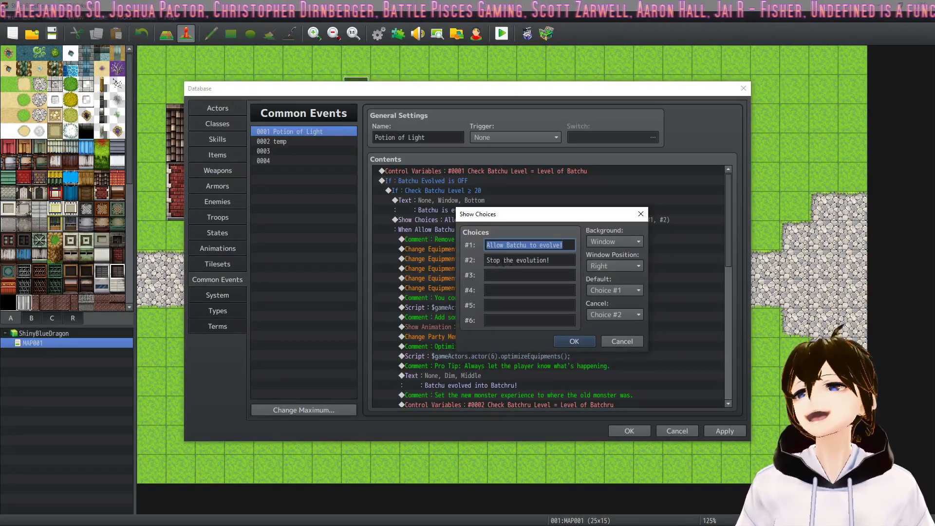
{"action": "left_click", "coordinate": [571, 341]}
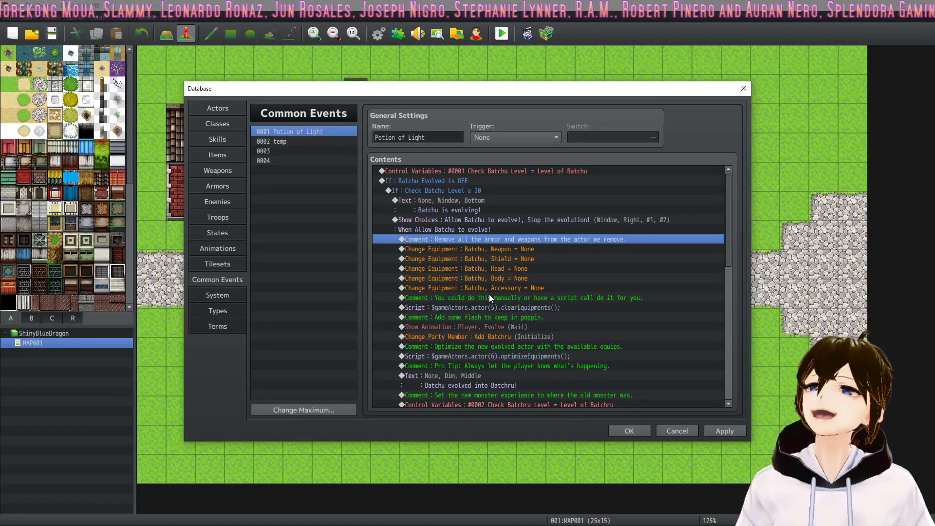
Step: Inspect the Change Equipment commands that remove Batchu's weapon, shield, head, body and accessory, without changing them
{"action": "right_click", "coordinate": [466, 250]}
{"action": "left_click", "coordinate": [487, 269]}
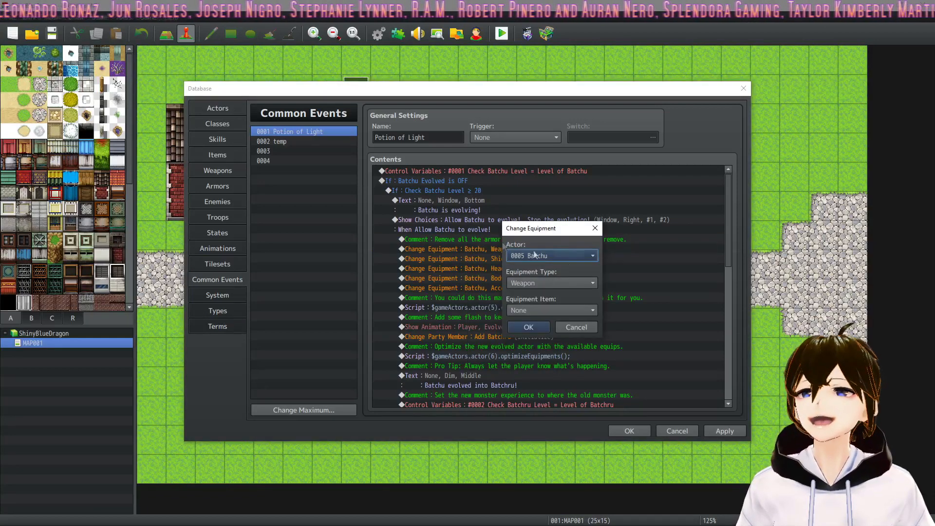
{"action": "left_click", "coordinate": [580, 323]}
{"action": "left_click_drag", "start_coordinate": [523, 255], "coordinate": [531, 286]}
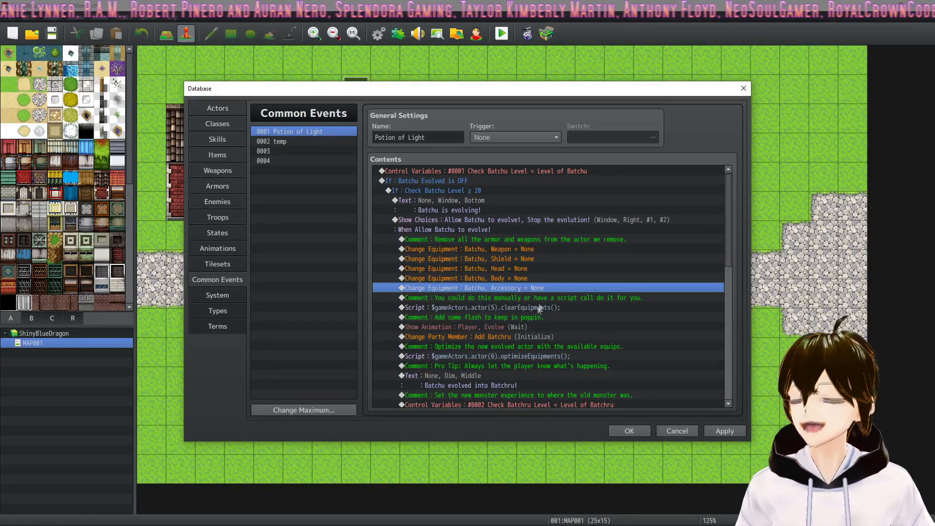
Step: Inspect the $gameActors.actor(5).clearEquipments(); script call as the alternative to the manual Change Equipment commands, leaving it as is
{"action": "left_click", "coordinate": [514, 171]}
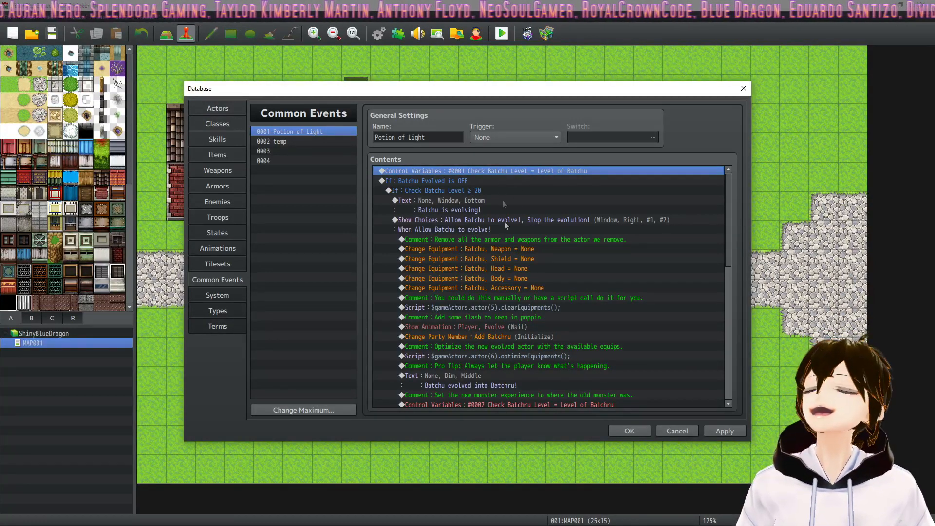
{"action": "left_click", "coordinate": [496, 307]}
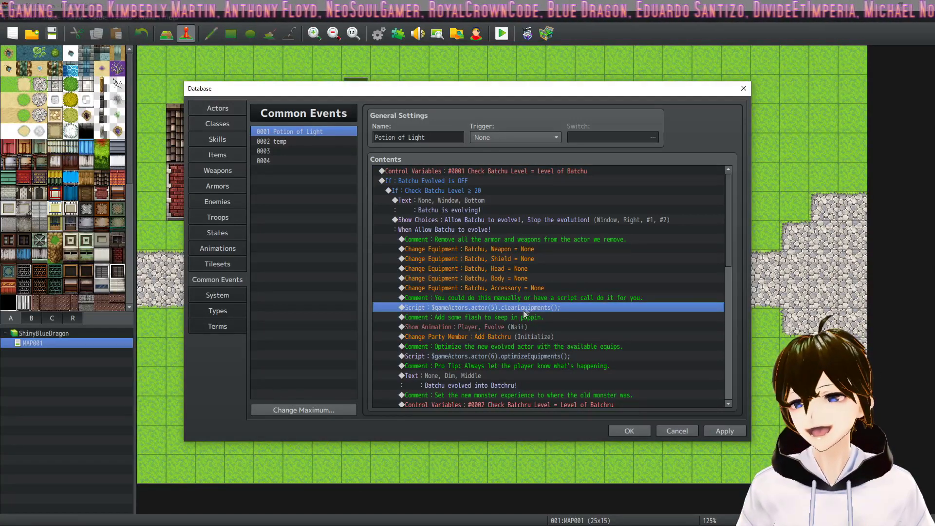
{"action": "left_click", "coordinate": [504, 286]}
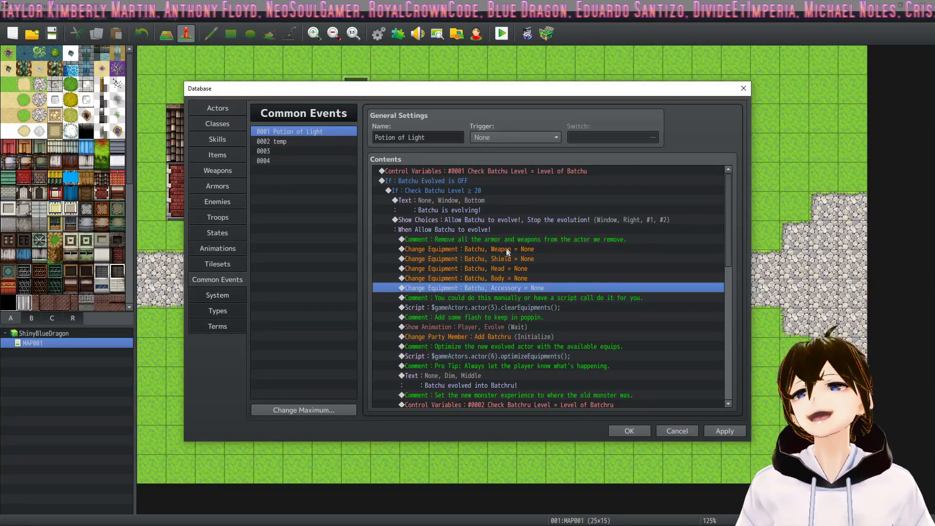
{"action": "left_click", "coordinate": [510, 306]}
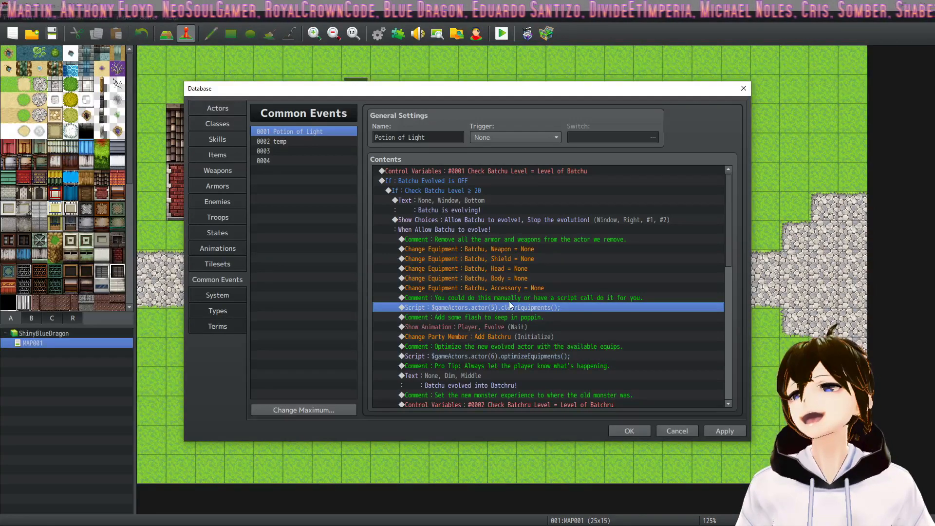
{"action": "right_click", "coordinate": [507, 308]}
{"action": "left_click", "coordinate": [531, 323]}
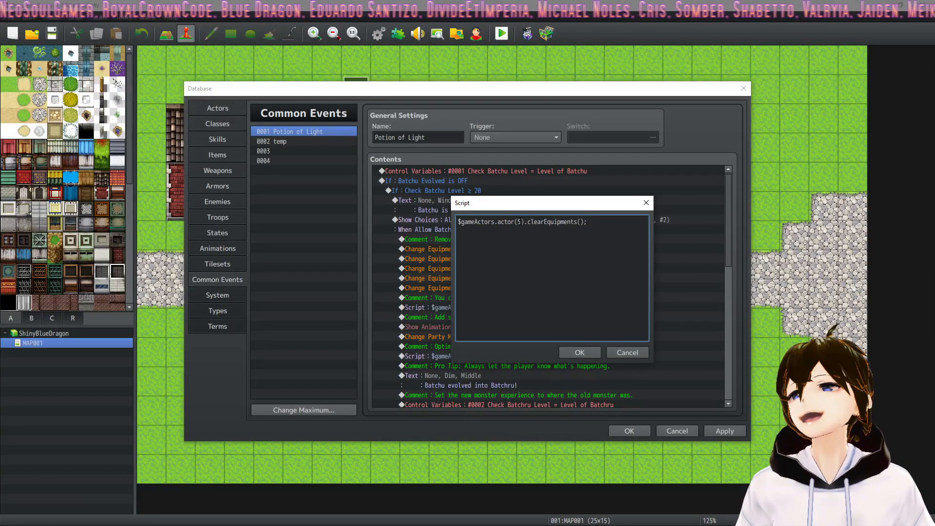
{"action": "left_click_drag", "start_coordinate": [588, 221], "coordinate": [462, 222]}
{"action": "left_click", "coordinate": [580, 352]}
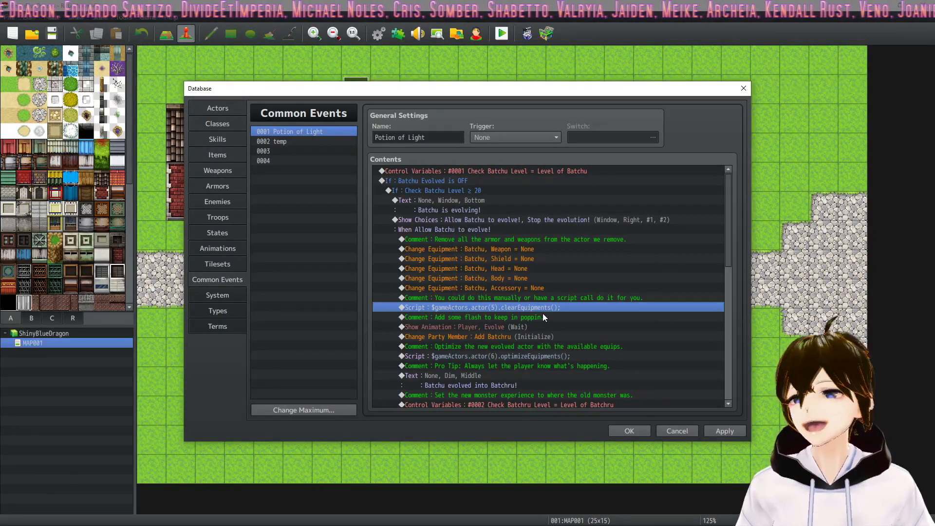
Step: Examine the Show Animation command for the Evolve effect and the Change Party Member command that adds Batchru
{"action": "left_click", "coordinate": [525, 317]}
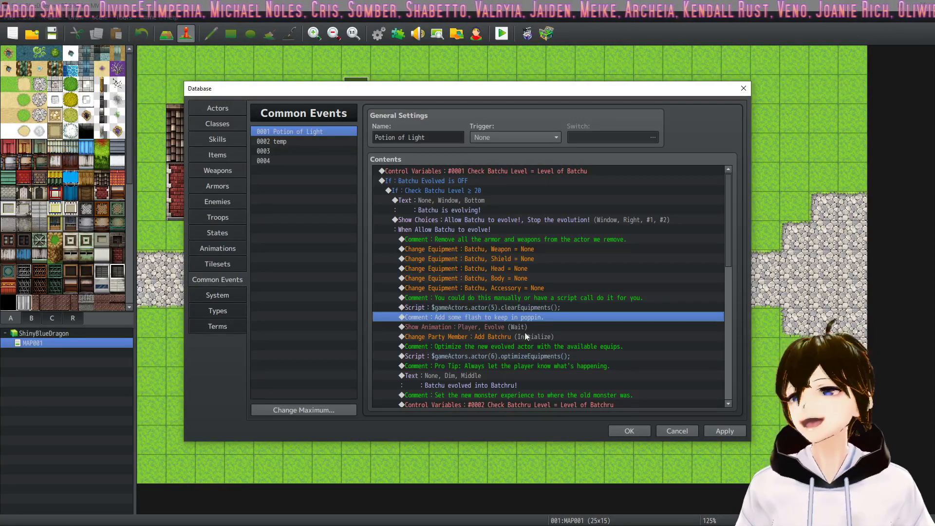
{"action": "left_click", "coordinate": [525, 325]}
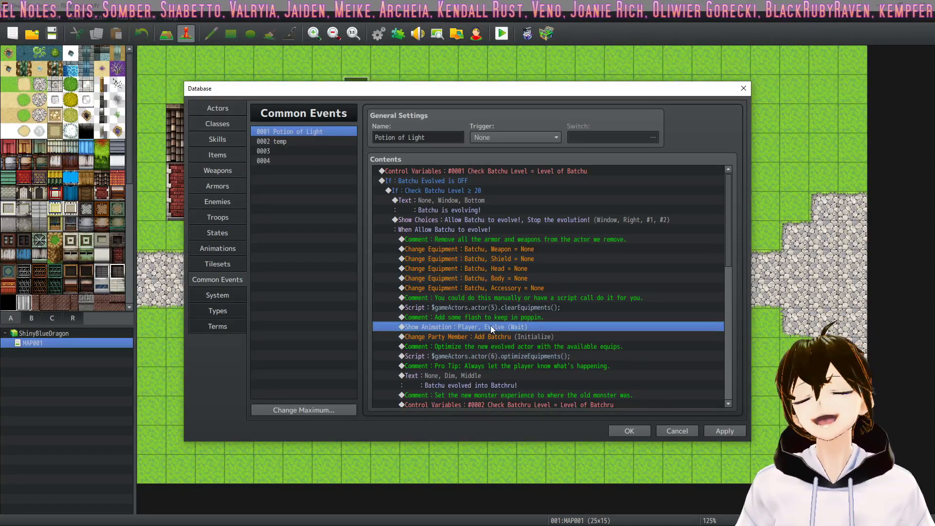
{"action": "scroll", "coordinate": [512, 332], "scroll_direction": "down", "scroll_amount": 5}
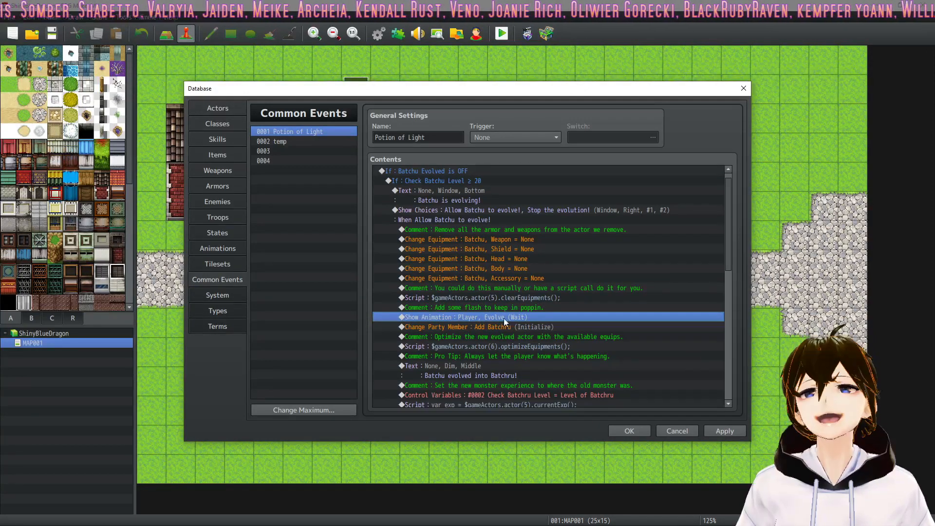
{"action": "scroll", "coordinate": [488, 285], "scroll_direction": "down", "scroll_amount": 1}
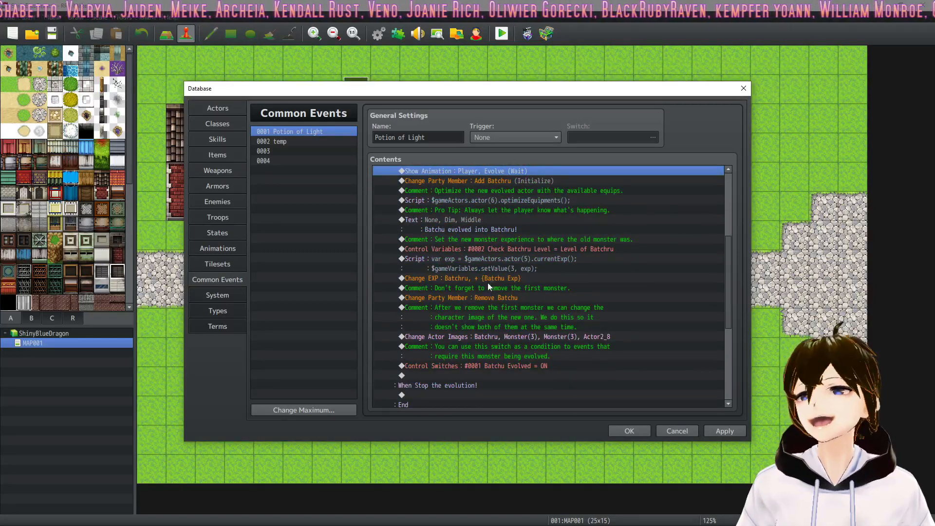
{"action": "scroll", "coordinate": [490, 219], "scroll_direction": "up", "scroll_amount": 1}
{"action": "left_click", "coordinate": [498, 210]}
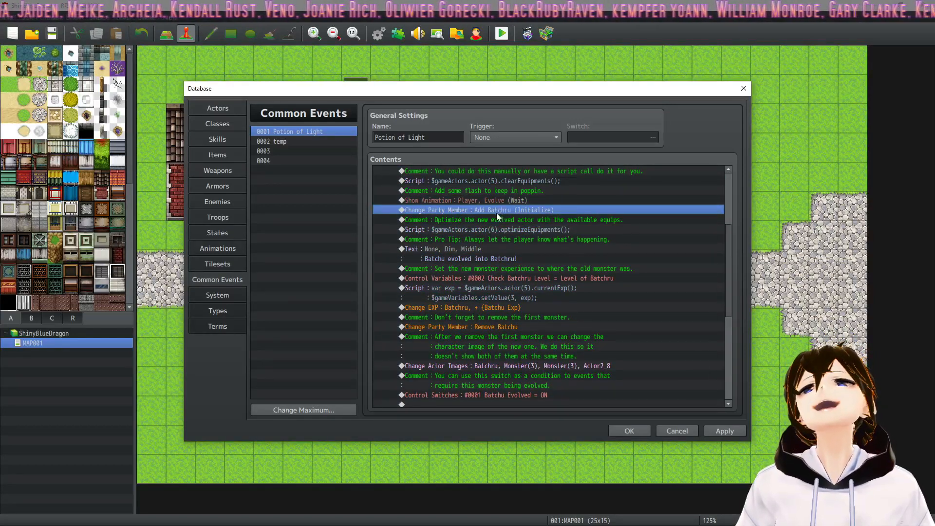
{"action": "scroll", "coordinate": [496, 213], "scroll_direction": "up", "scroll_amount": 2}
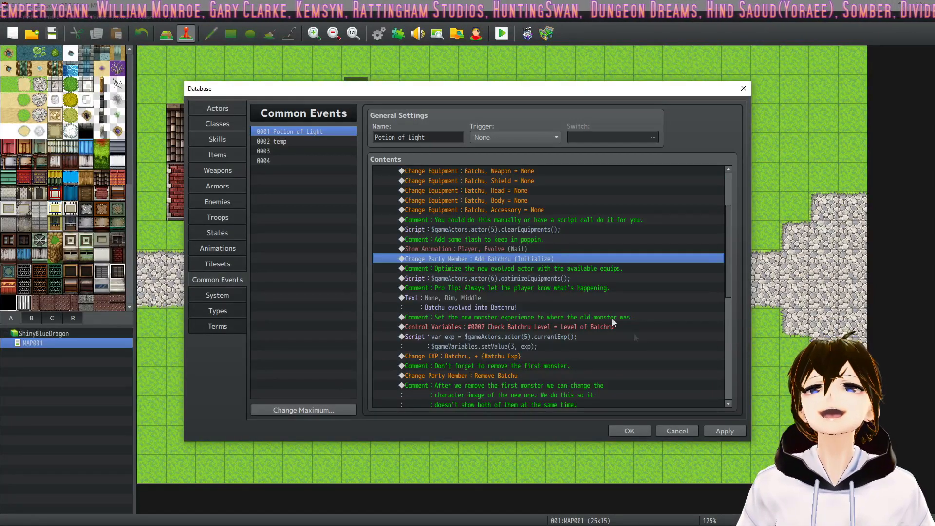
Step: Apply the database changes and show the Batchru actor's settings with its blank character image
{"action": "left_click", "coordinate": [723, 428]}
{"action": "left_click", "coordinate": [218, 109]}
{"action": "left_click", "coordinate": [293, 180]}
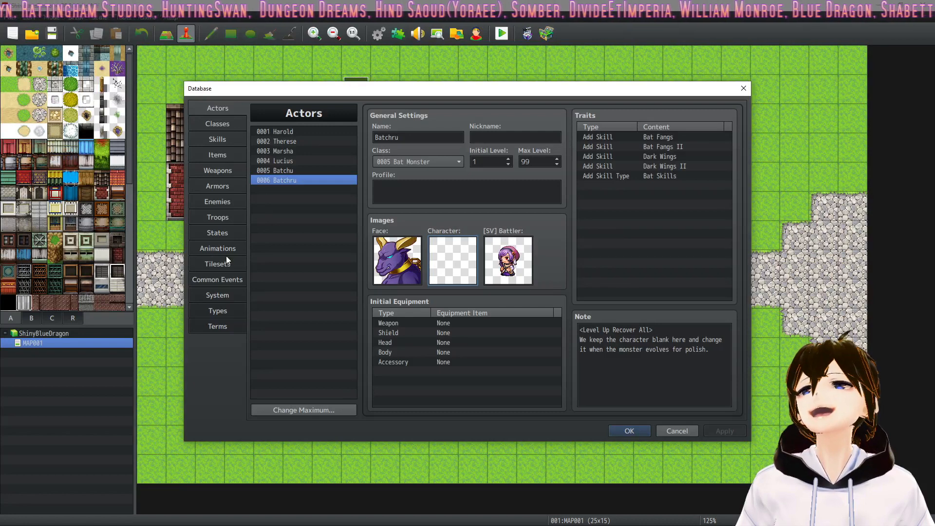
Step: Compare the Change Party Member commands that remove Batchu and add Batchru in the Potion of Light common event
{"action": "left_click", "coordinate": [219, 279]}
{"action": "scroll", "coordinate": [530, 275], "scroll_direction": "down", "scroll_amount": 3}
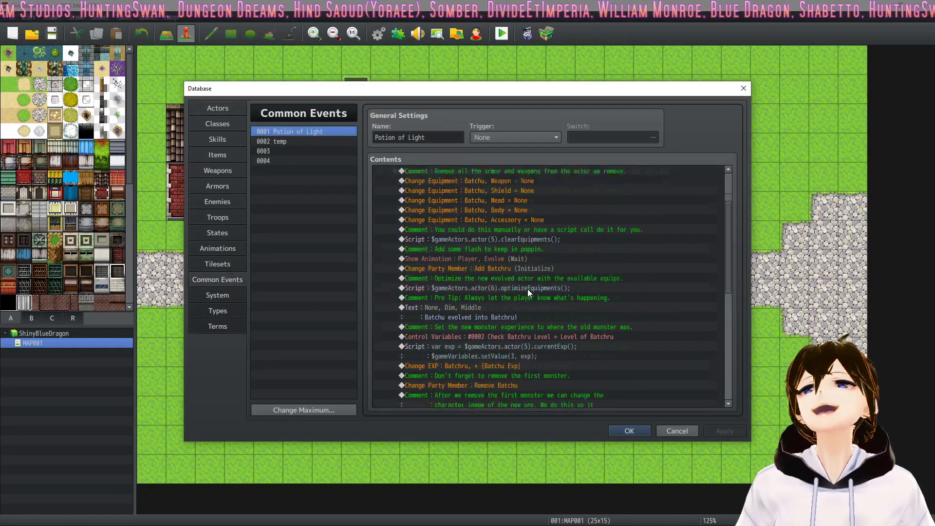
{"action": "left_click", "coordinate": [504, 357]}
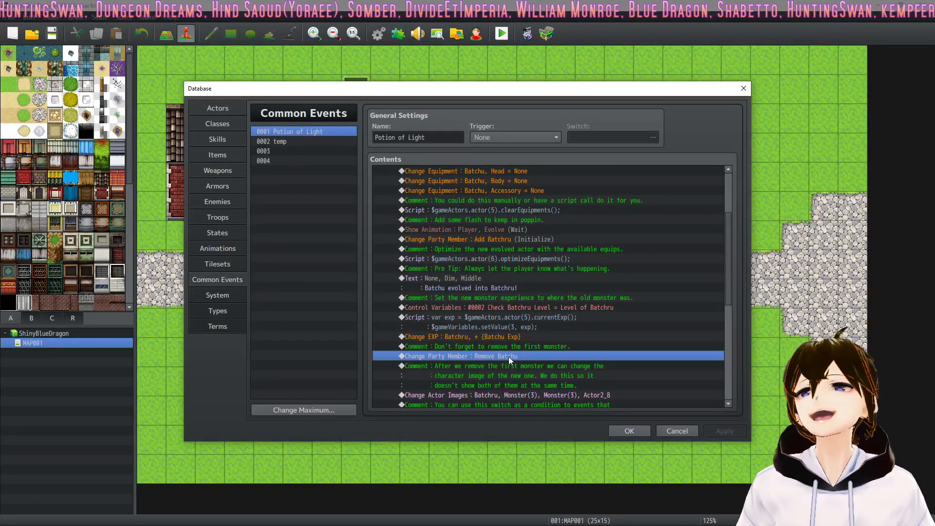
{"action": "scroll", "coordinate": [504, 358], "scroll_direction": "up", "scroll_amount": 2}
{"action": "left_click", "coordinate": [502, 291]}
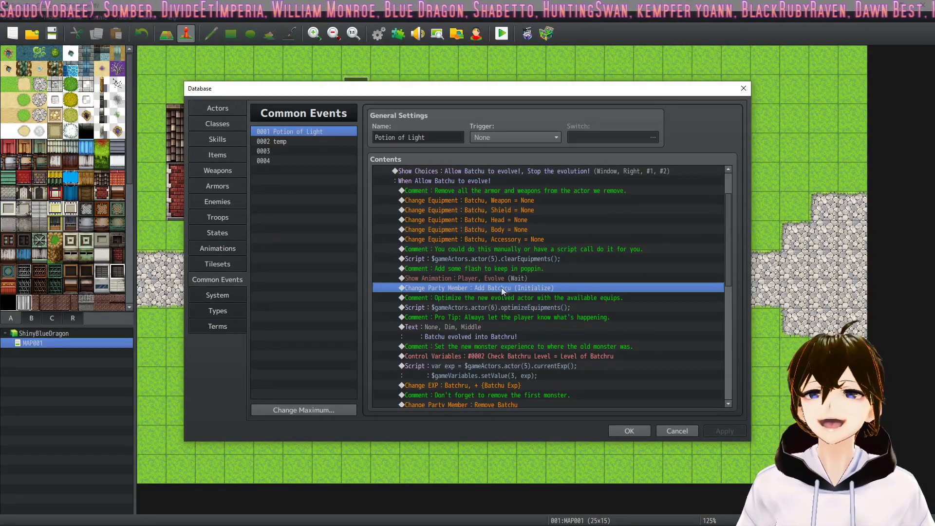
Step: Check the Batchru actor's blank character image once more, and return to the Potion of Light common event
{"action": "left_click", "coordinate": [217, 107]}
{"action": "left_click", "coordinate": [465, 258]}
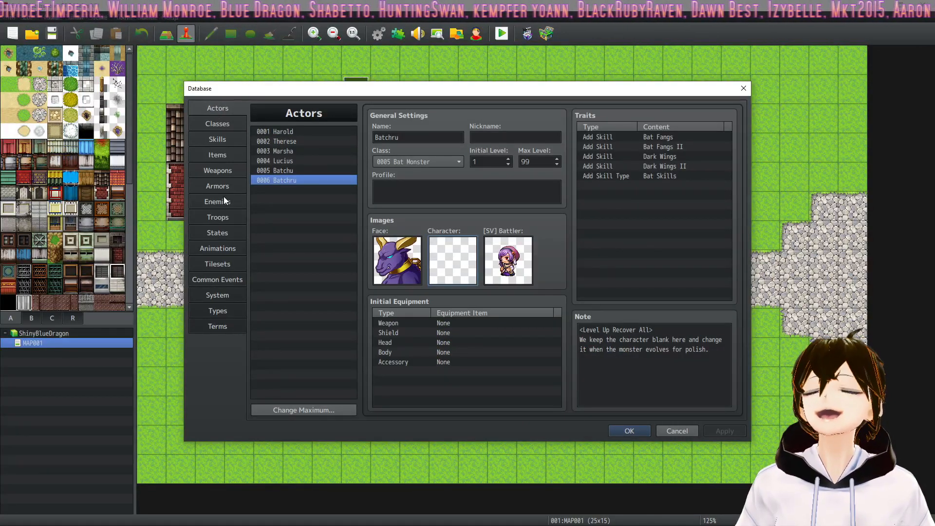
{"action": "left_click", "coordinate": [229, 280]}
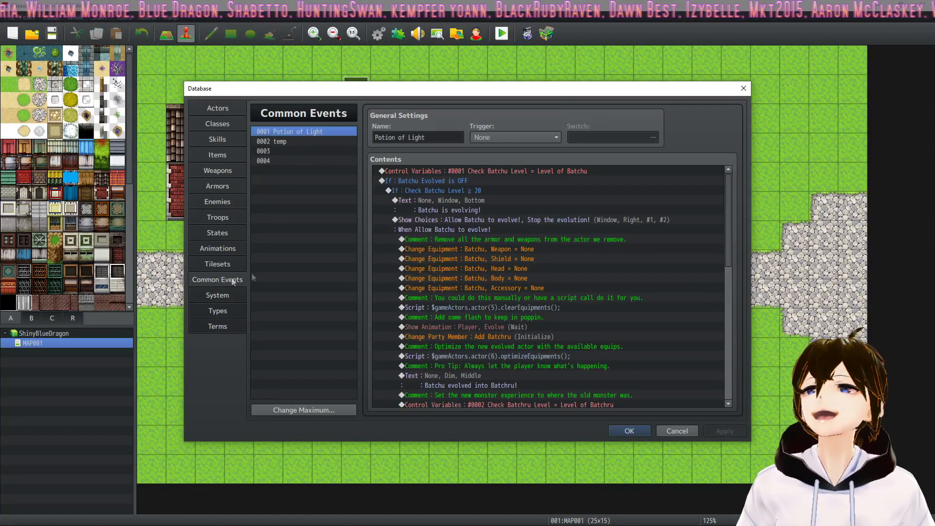
Step: Examine the initialized Add Batchru command and the comment about optimizing the evolved actor with the available equips
{"action": "scroll", "coordinate": [515, 233], "scroll_direction": "down", "scroll_amount": 1}
{"action": "scroll", "coordinate": [514, 231], "scroll_direction": "down", "scroll_amount": 1}
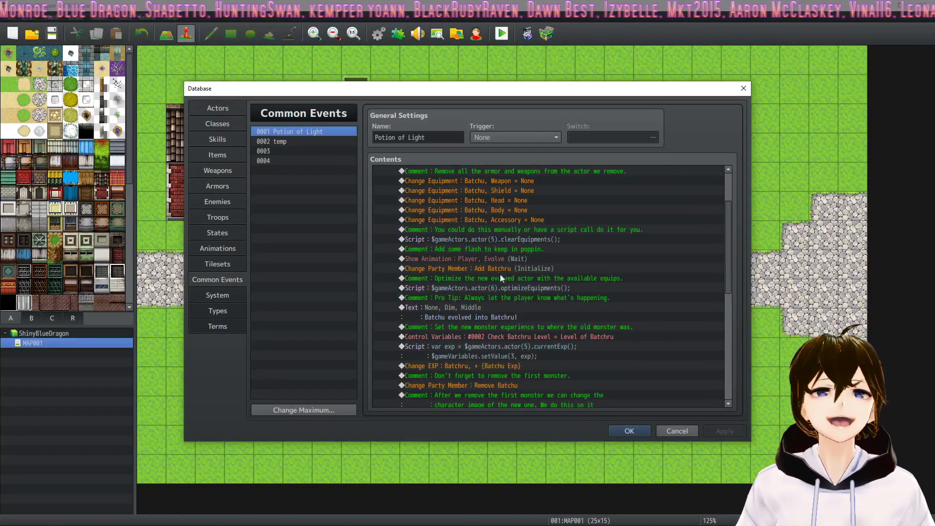
{"action": "left_click", "coordinate": [513, 268]}
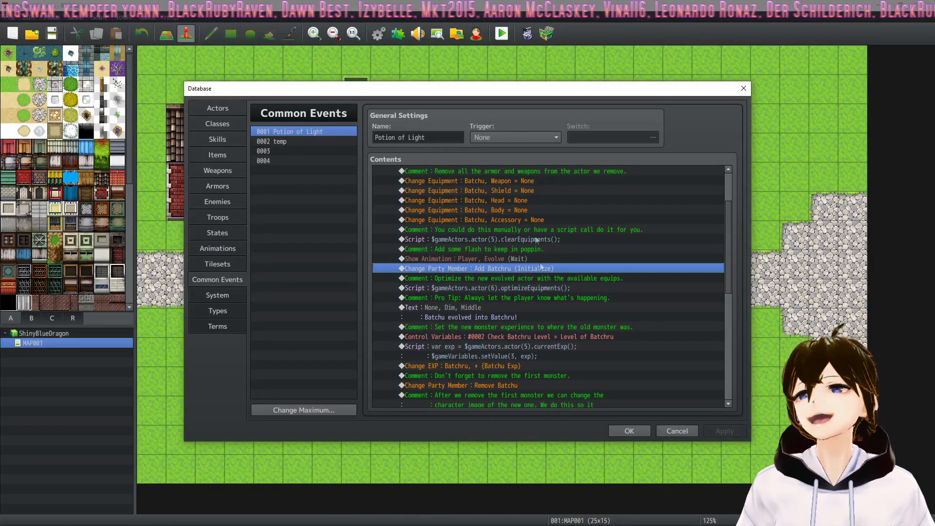
{"action": "left_click", "coordinate": [520, 276]}
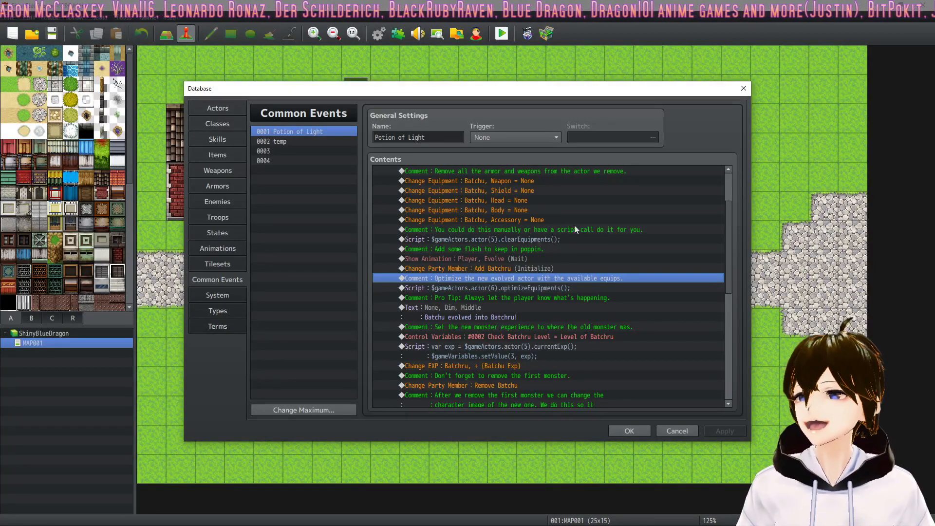
Step: Examine the script call that optimizes the equipment of actor 6, including its actor ID and function name, and confirm the script unchanged
{"action": "left_click", "coordinate": [539, 287]}
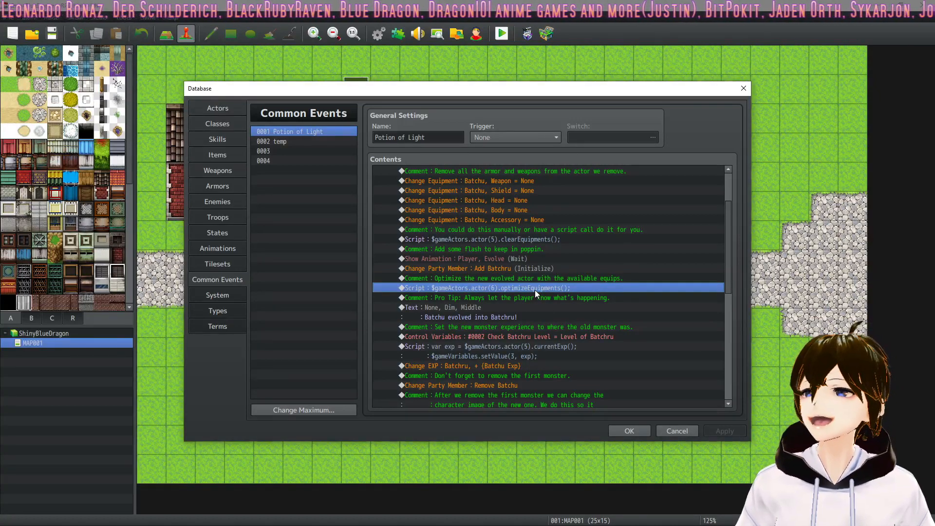
{"action": "double_click", "coordinate": [535, 290]}
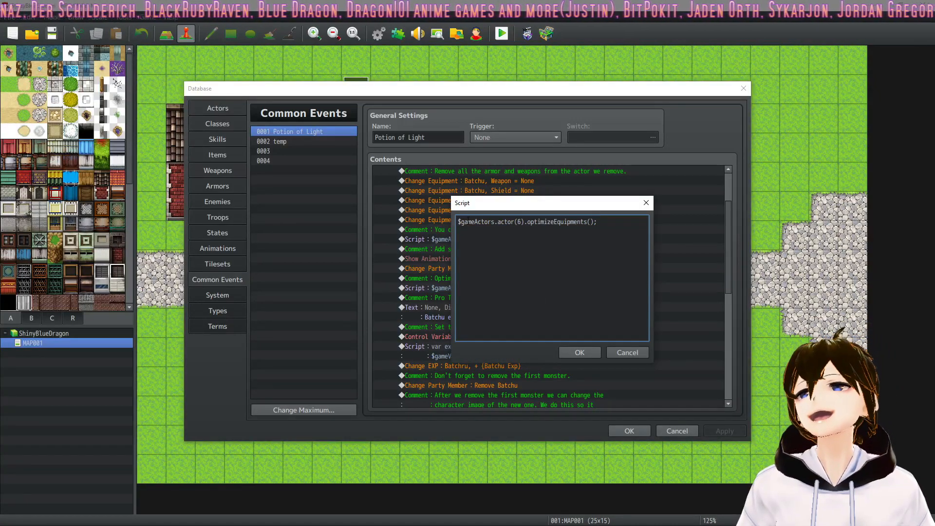
{"action": "double_click", "coordinate": [519, 222]}
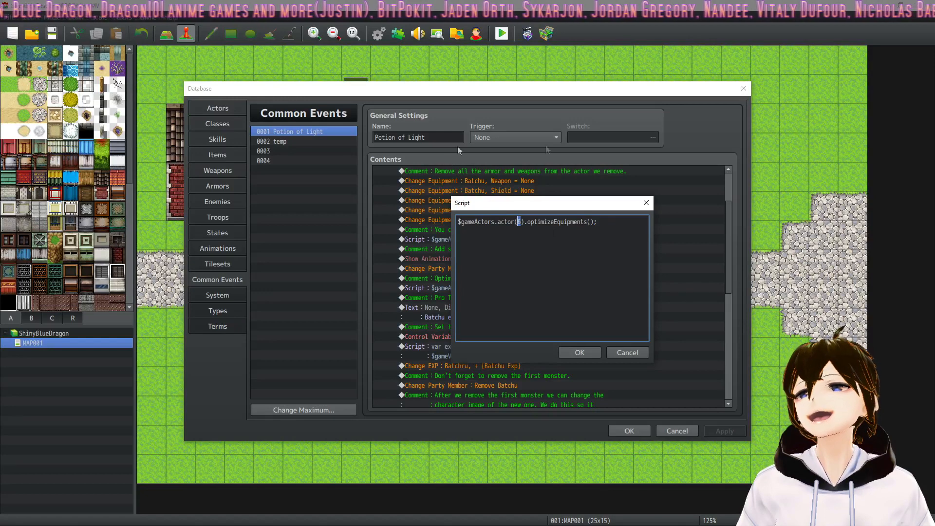
{"action": "left_click", "coordinate": [535, 221]}
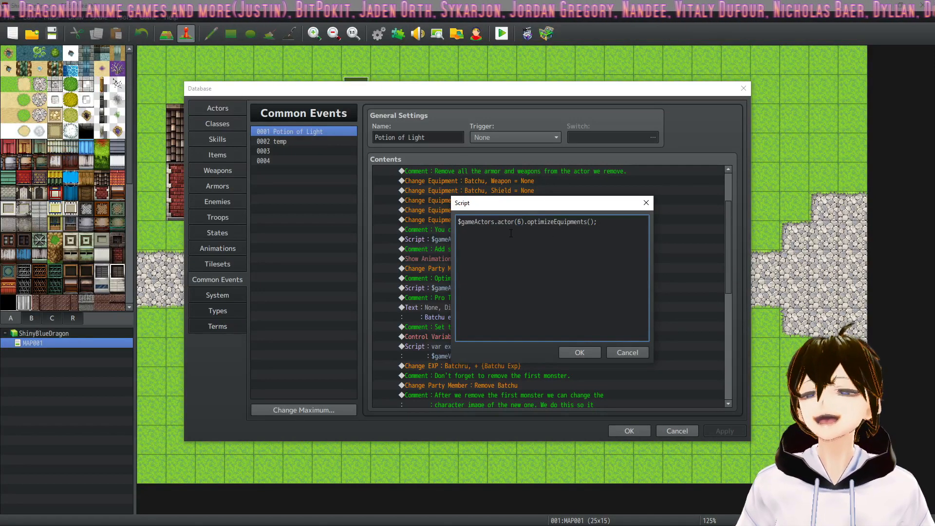
{"action": "left_click_drag", "start_coordinate": [525, 222], "coordinate": [512, 222]}
{"action": "left_click", "coordinate": [535, 222]}
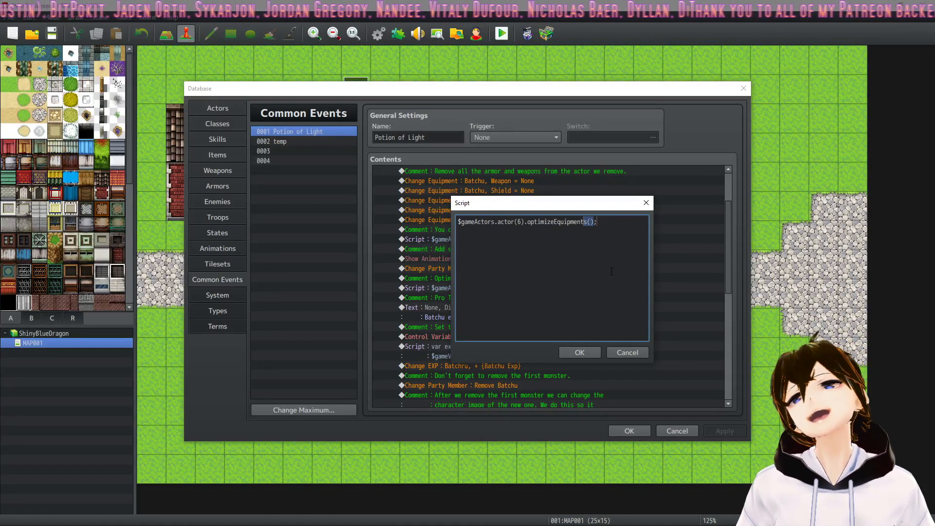
{"action": "left_click", "coordinate": [580, 353]}
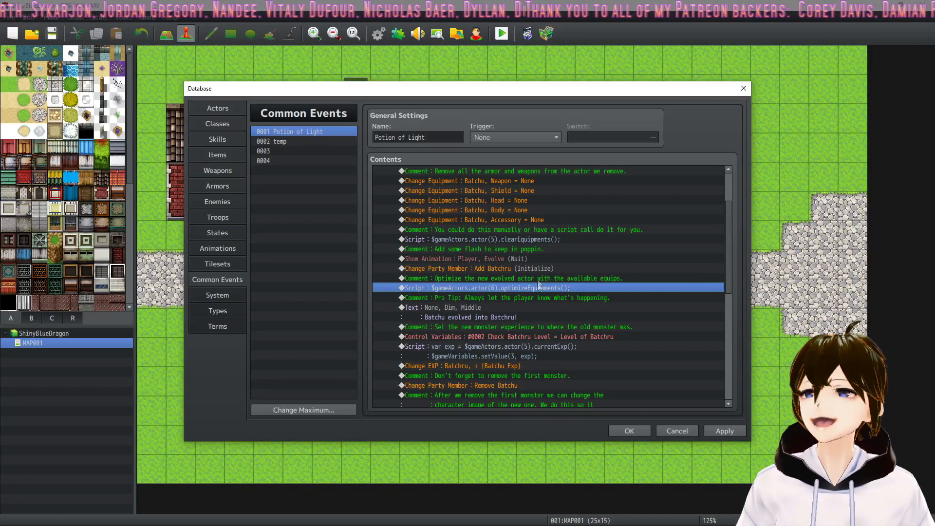
Step: Review the Pro Tip comment, the "Batchu evolved into Batchru!" message and the comment about setting the new monster's experience
{"action": "left_click", "coordinate": [498, 299]}
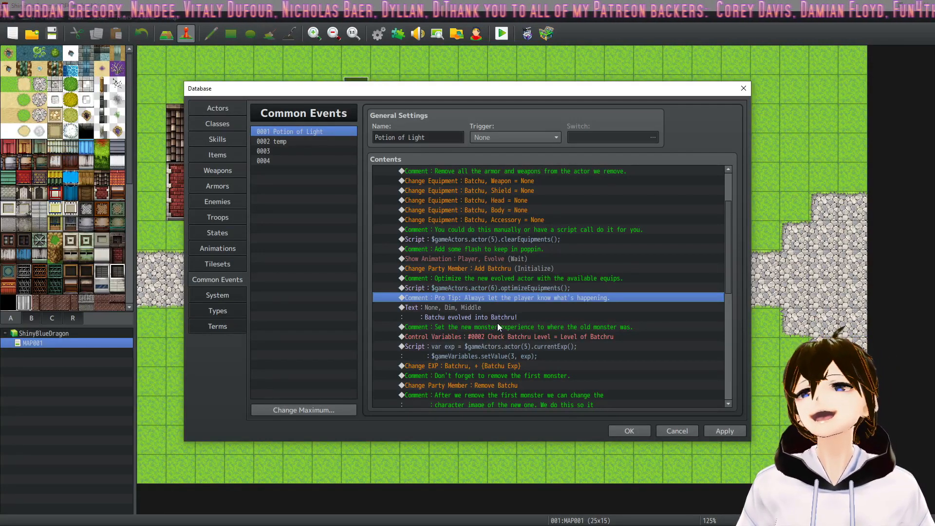
{"action": "left_click", "coordinate": [485, 310]}
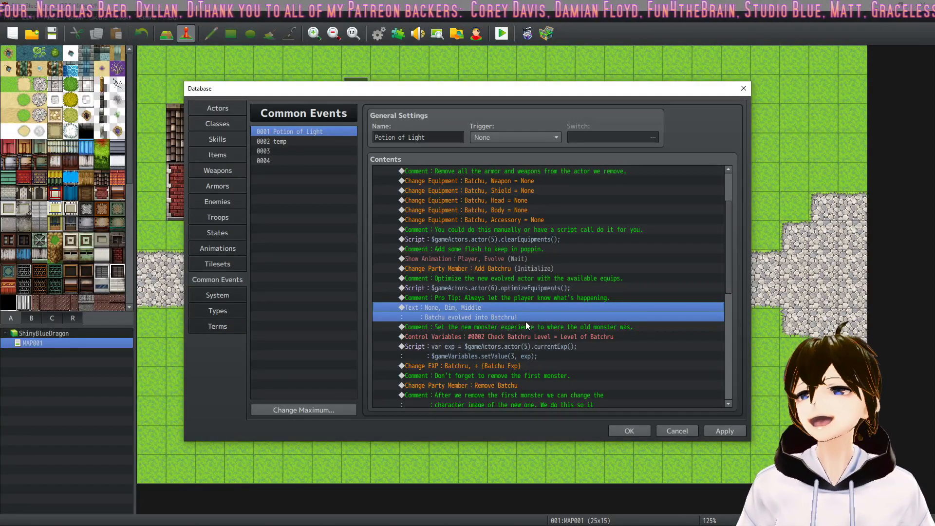
{"action": "left_click", "coordinate": [525, 326]}
{"action": "scroll", "coordinate": [529, 327], "scroll_direction": "down", "scroll_amount": 1}
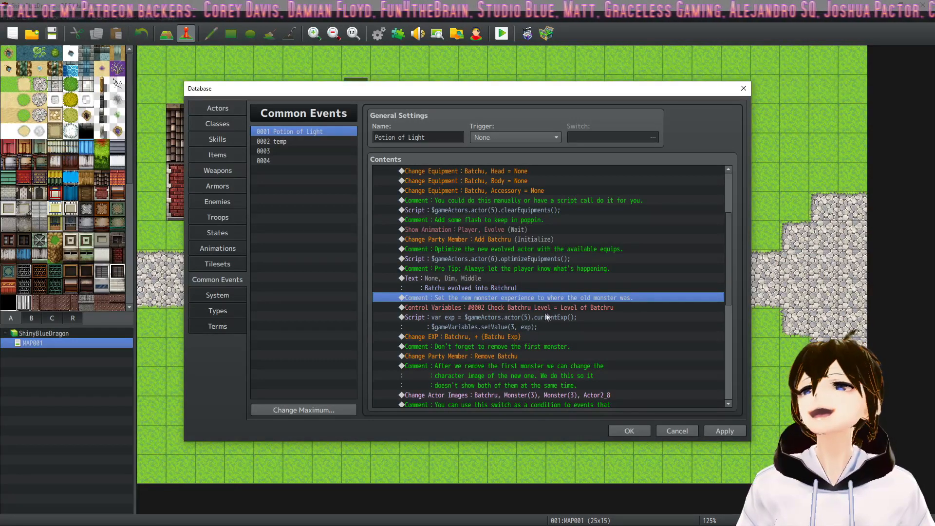
Step: Apply the database changes and compare the initial levels of the Batchu and Batchru actors
{"action": "left_click", "coordinate": [726, 430]}
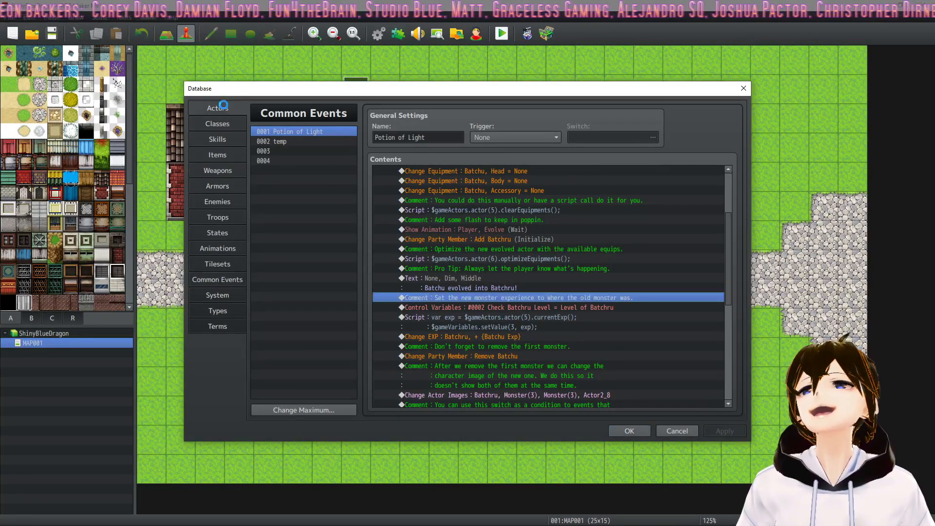
{"action": "left_click", "coordinate": [217, 108]}
{"action": "left_click", "coordinate": [303, 170]}
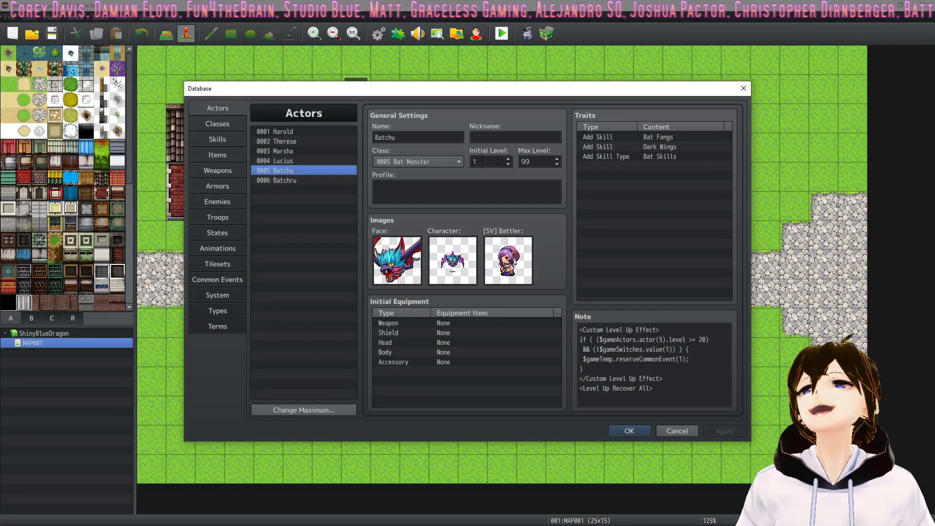
{"action": "left_click", "coordinate": [306, 180]}
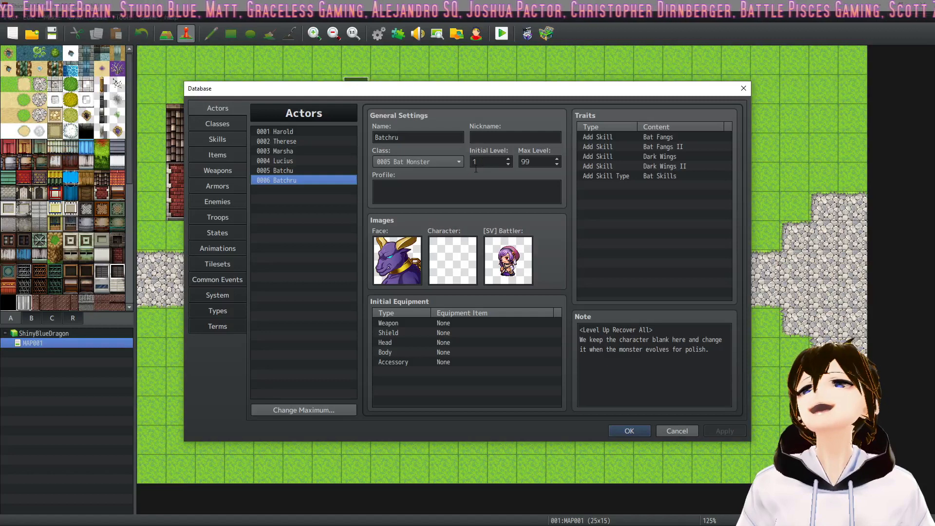
Step: Delete the Control Variables command for #0002 Check Batchru Level from the Potion of Light common event
{"action": "left_click", "coordinate": [218, 279]}
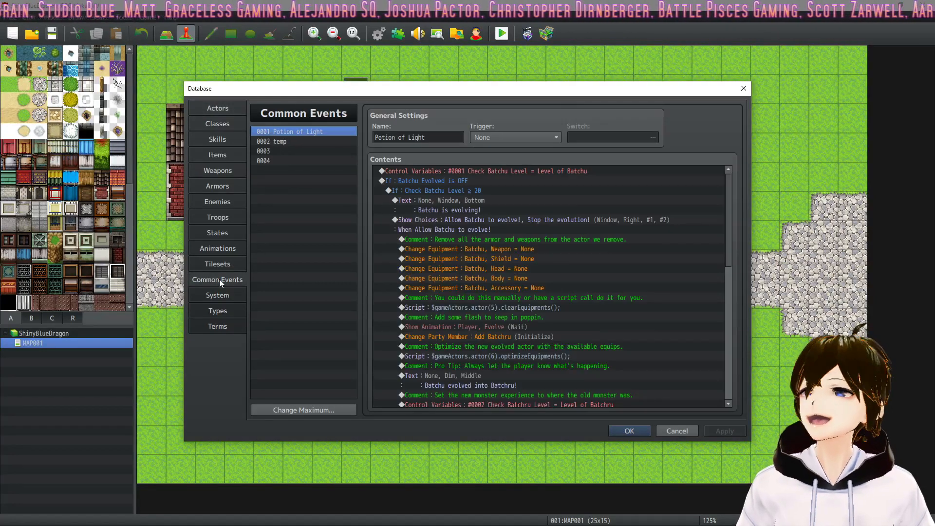
{"action": "scroll", "coordinate": [507, 338], "scroll_direction": "down", "scroll_amount": 3}
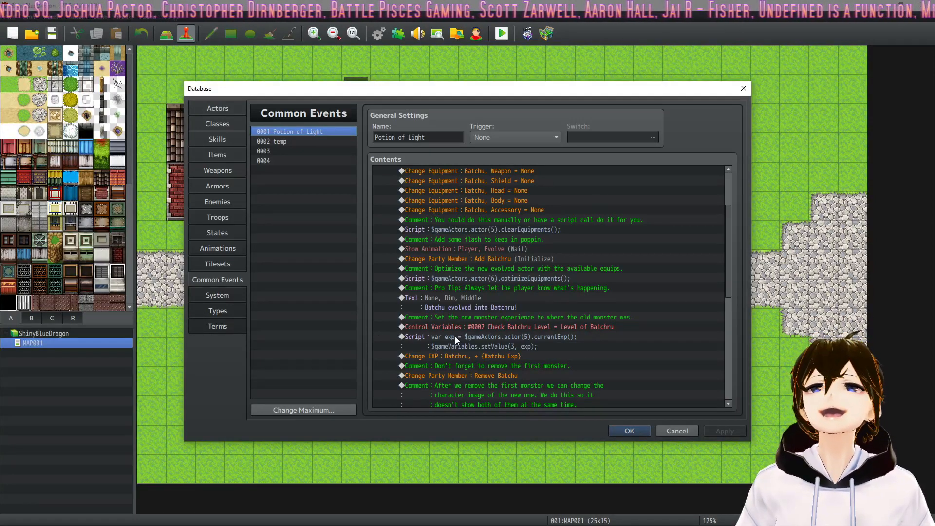
{"action": "scroll", "coordinate": [517, 312], "scroll_direction": "down", "scroll_amount": 1}
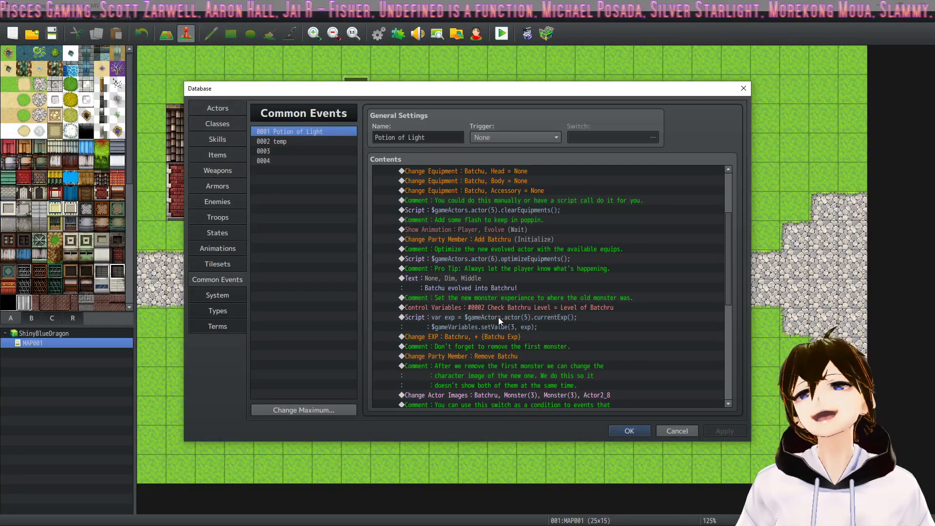
{"action": "left_click", "coordinate": [511, 318]}
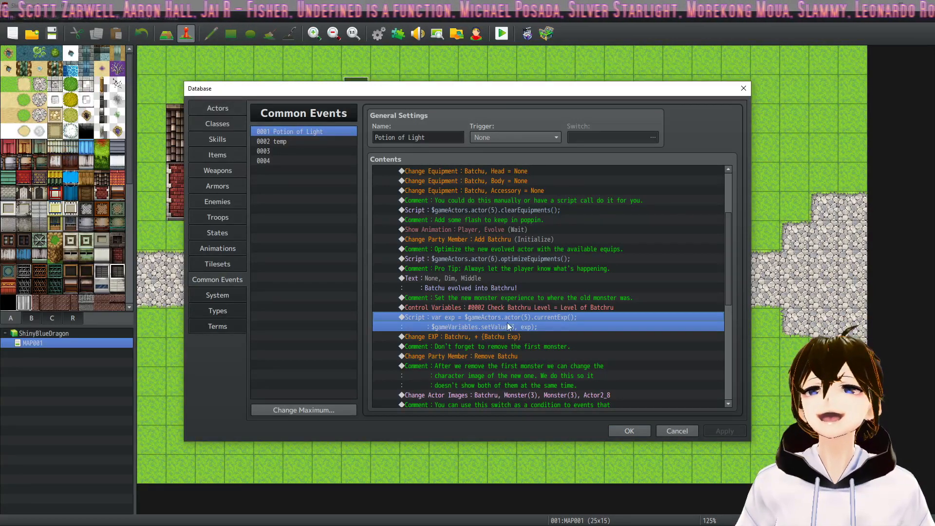
{"action": "left_click", "coordinate": [528, 307]}
{"action": "key", "text": "Delete"}
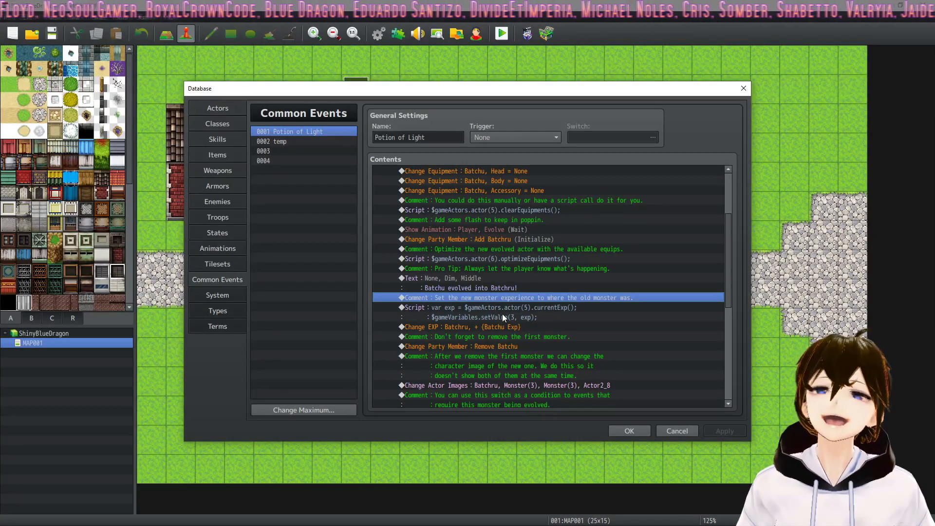
Step: Examine the experience script's first line, which declares exp as the current experience of actor 5
{"action": "left_click", "coordinate": [524, 308]}
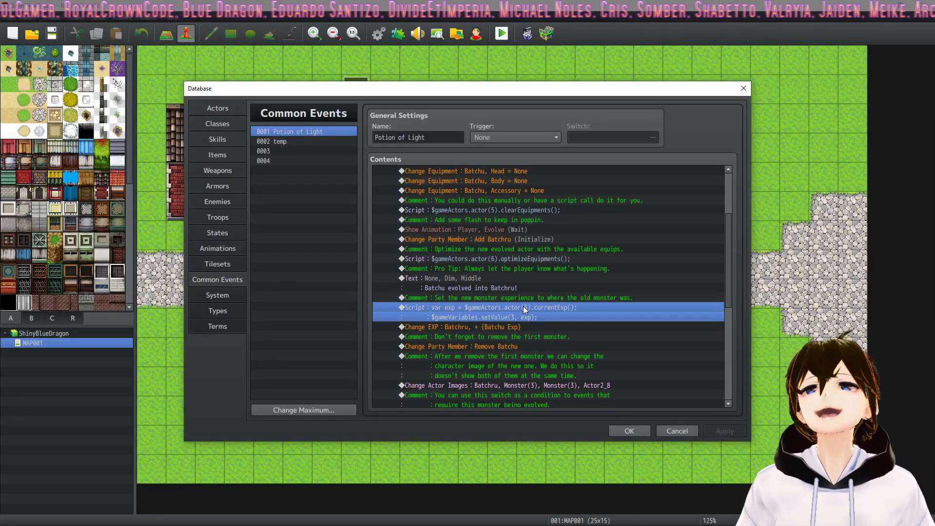
{"action": "double_click", "coordinate": [519, 311]}
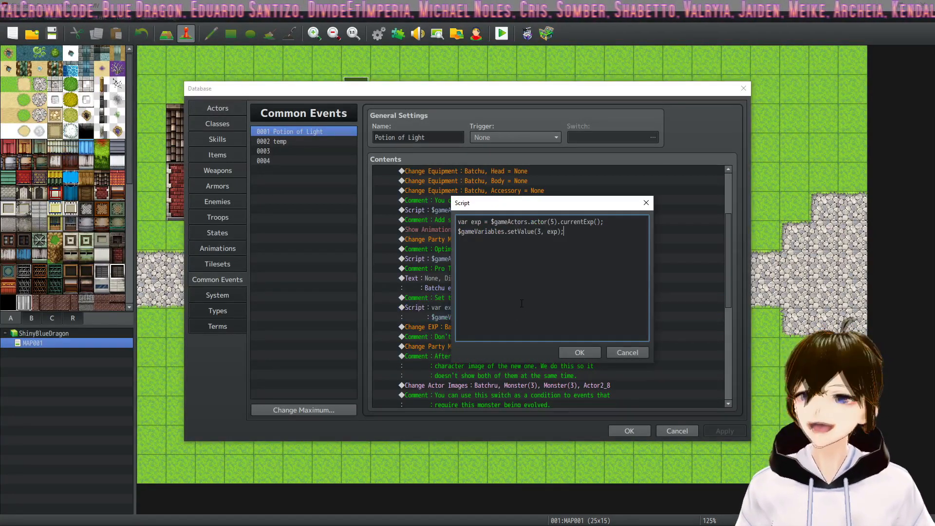
{"action": "left_click_drag", "start_coordinate": [468, 223], "coordinate": [457, 221]}
{"action": "left_click", "coordinate": [477, 222]}
{"action": "left_click", "coordinate": [485, 221]}
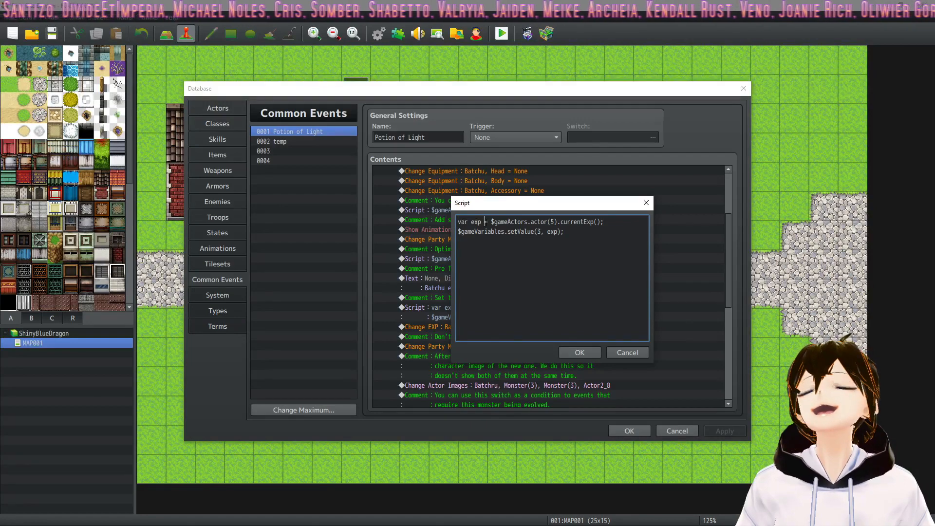
{"action": "left_click_drag", "start_coordinate": [556, 220], "coordinate": [548, 219]}
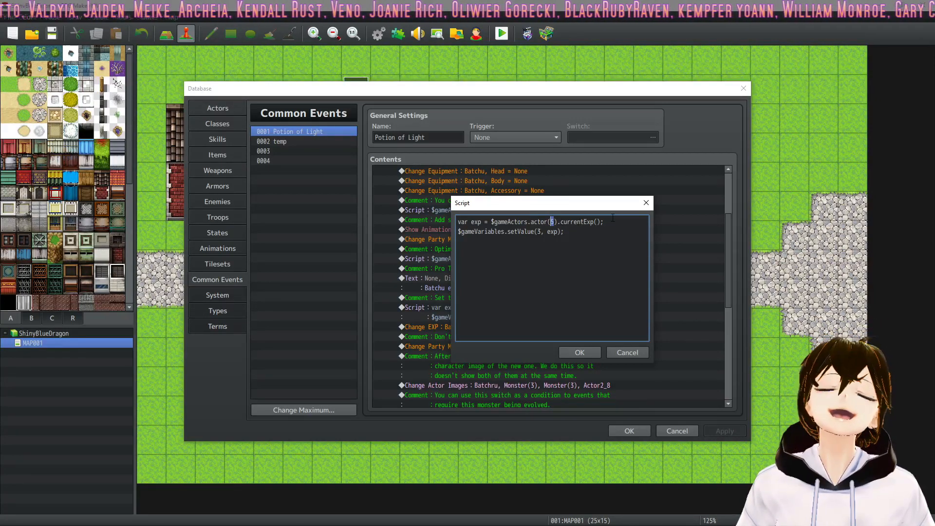
{"action": "double_click", "coordinate": [476, 222]}
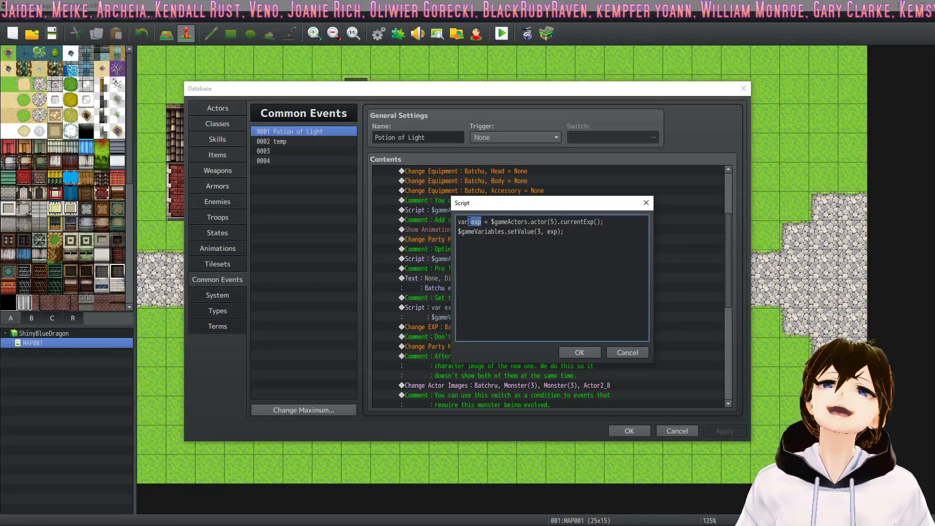
{"action": "left_click_drag", "start_coordinate": [605, 222], "coordinate": [550, 222]}
Step: Examine how the script's setValue line stores exp in game variable 3, recheck the actor ID, and confirm the script
{"action": "left_click", "coordinate": [523, 221]}
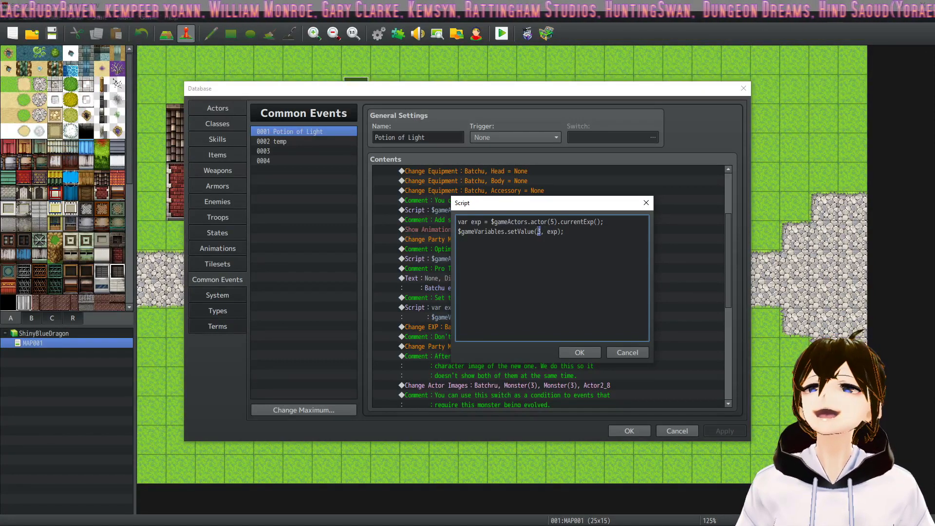
{"action": "left_click_drag", "start_coordinate": [545, 231], "coordinate": [557, 231]}
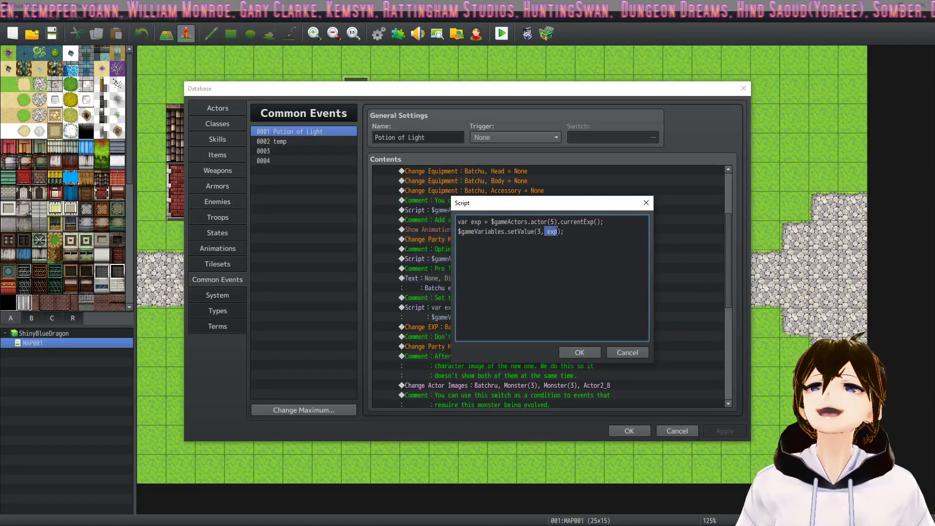
{"action": "left_click_drag", "start_coordinate": [491, 222], "coordinate": [604, 222]}
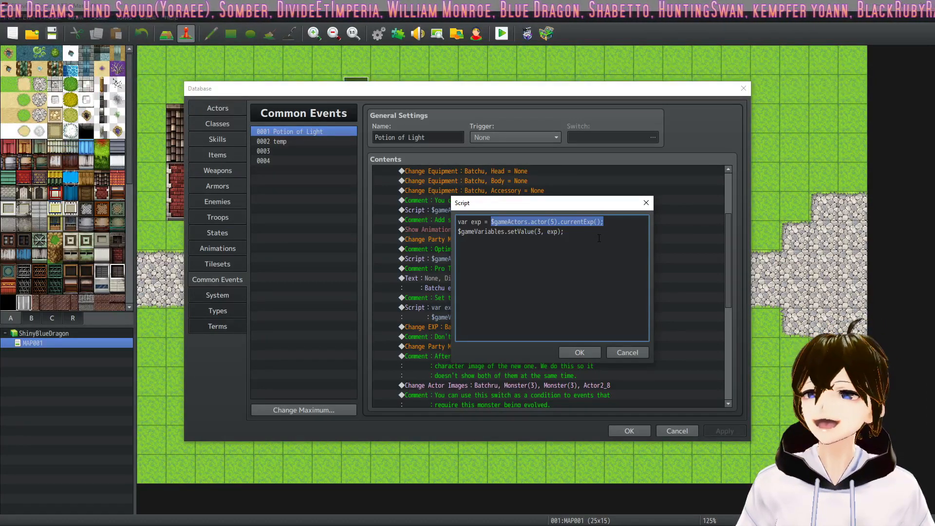
{"action": "left_click", "coordinate": [584, 260]}
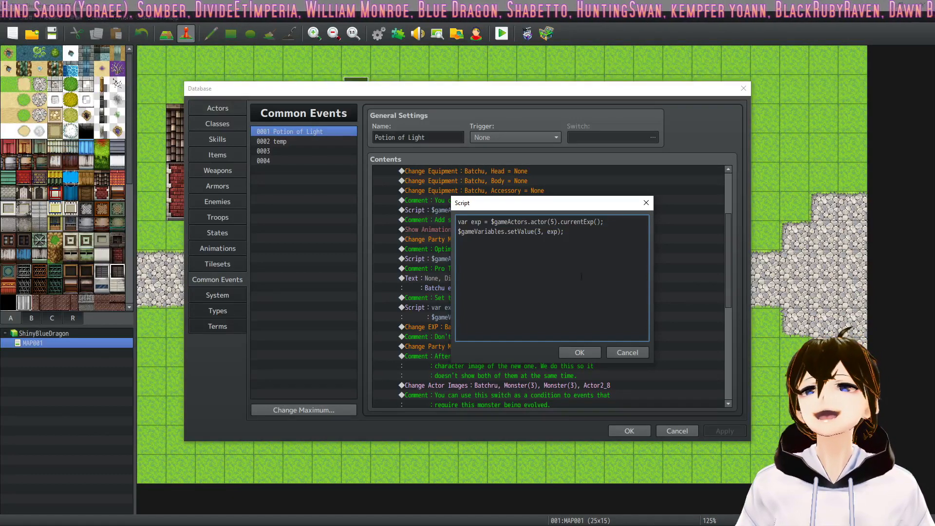
{"action": "double_click", "coordinate": [552, 222]}
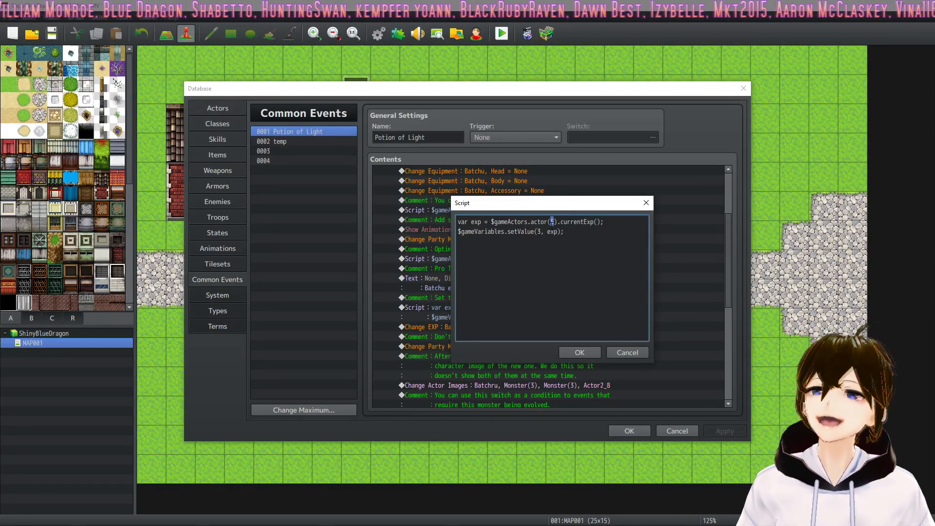
{"action": "double_click", "coordinate": [538, 232]}
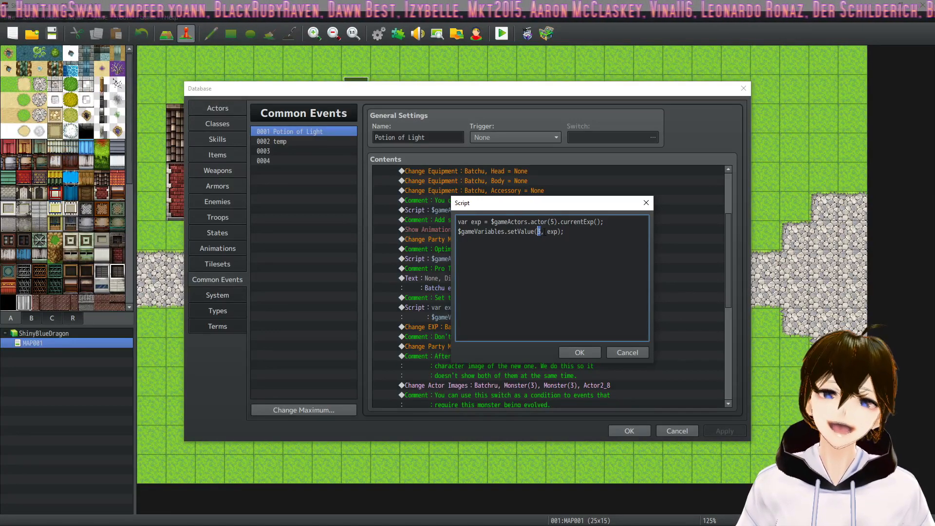
{"action": "left_click", "coordinate": [579, 353]}
Step: Inspect the Change EXP command's settings for Batchru, including its increase operation, Batchu Exp variable and Show Level Up option
{"action": "left_click", "coordinate": [531, 289]}
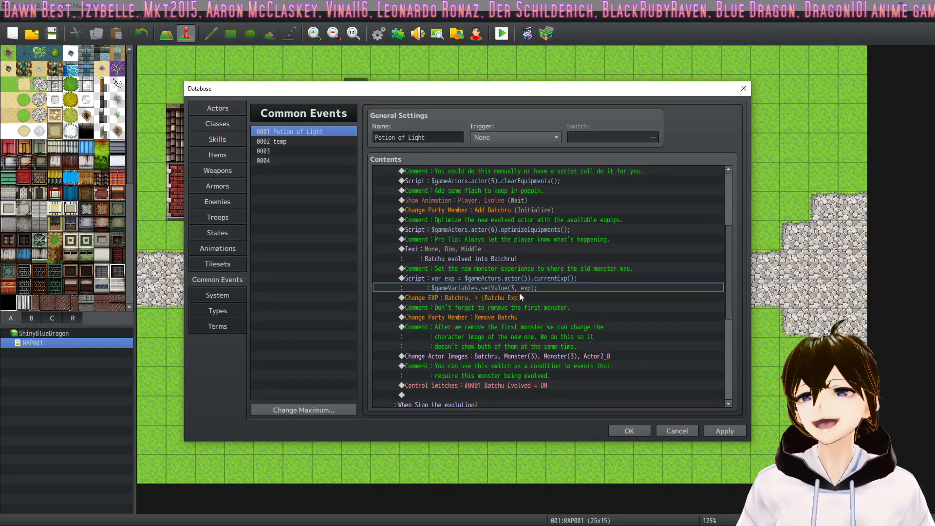
{"action": "left_click", "coordinate": [552, 277]}
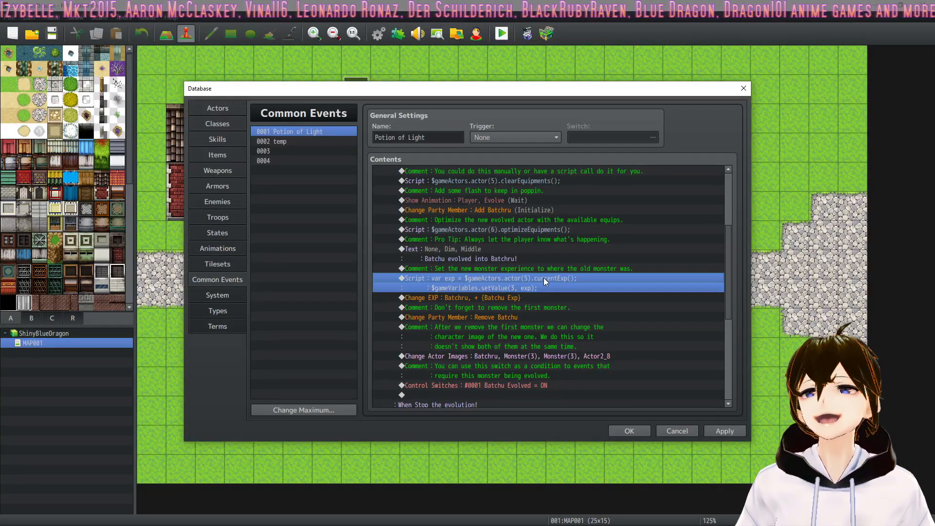
{"action": "left_click", "coordinate": [501, 298]}
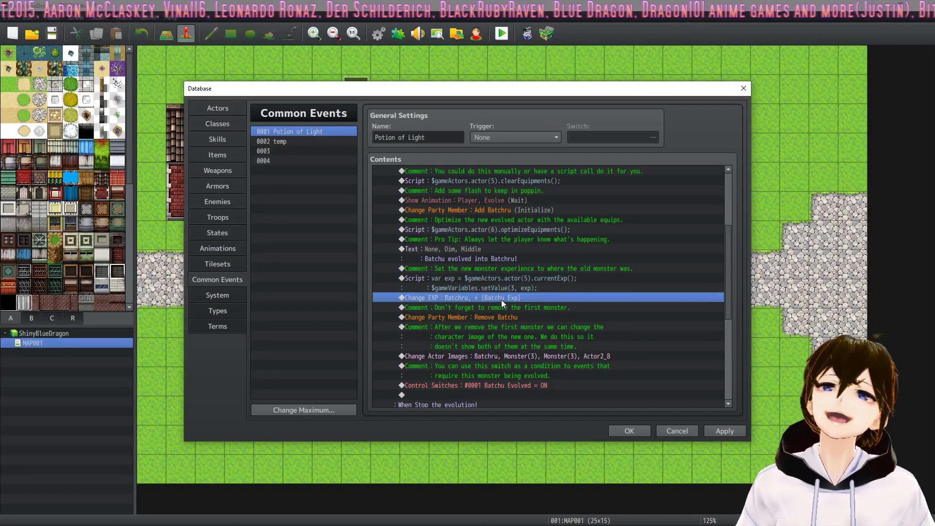
{"action": "right_click", "coordinate": [502, 300]}
{"action": "left_click", "coordinate": [519, 306]}
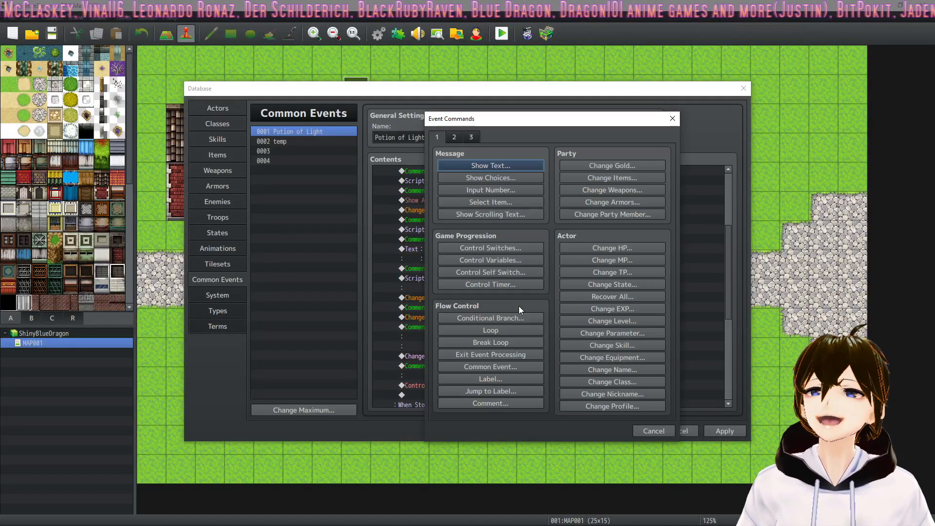
{"action": "left_click", "coordinate": [612, 309]}
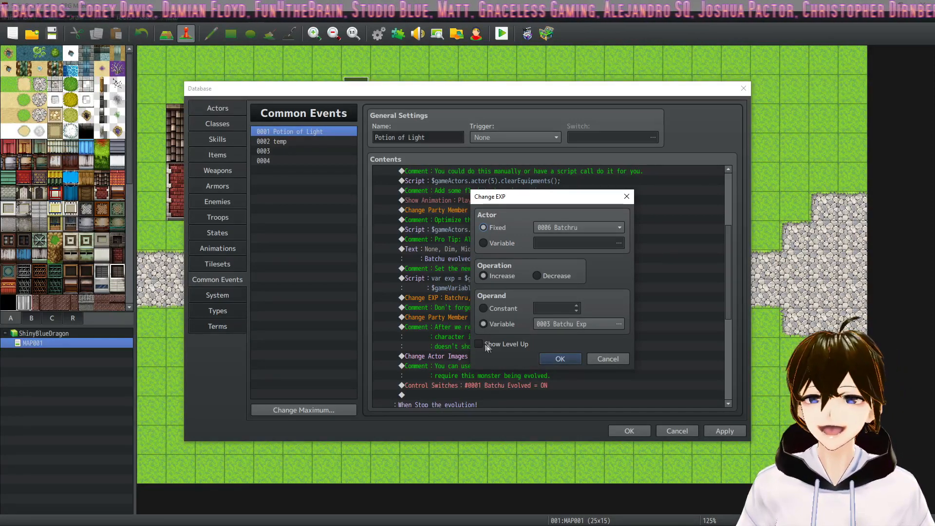
{"action": "left_click", "coordinate": [560, 359]}
Step: Review the comment about removing the first monster and the Change Party Member command that removes Batchu
{"action": "left_click", "coordinate": [531, 308]}
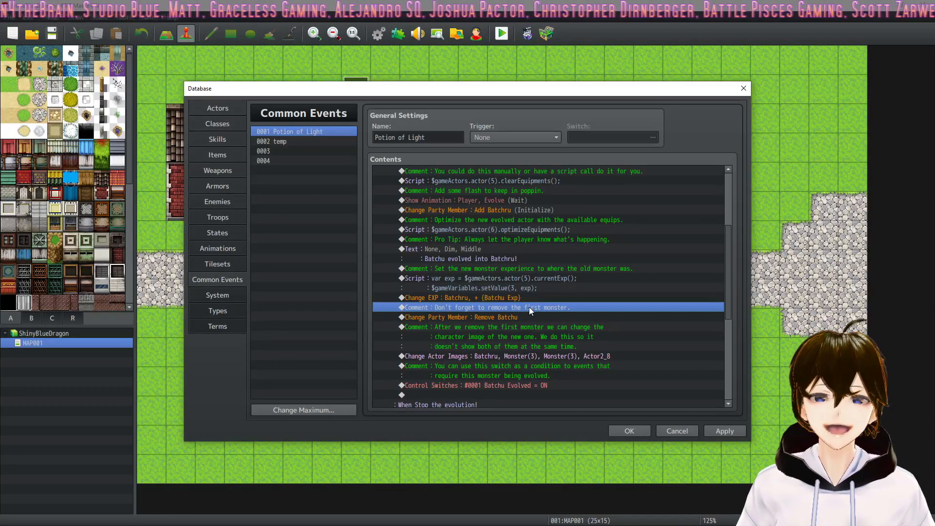
{"action": "left_click", "coordinate": [499, 317]}
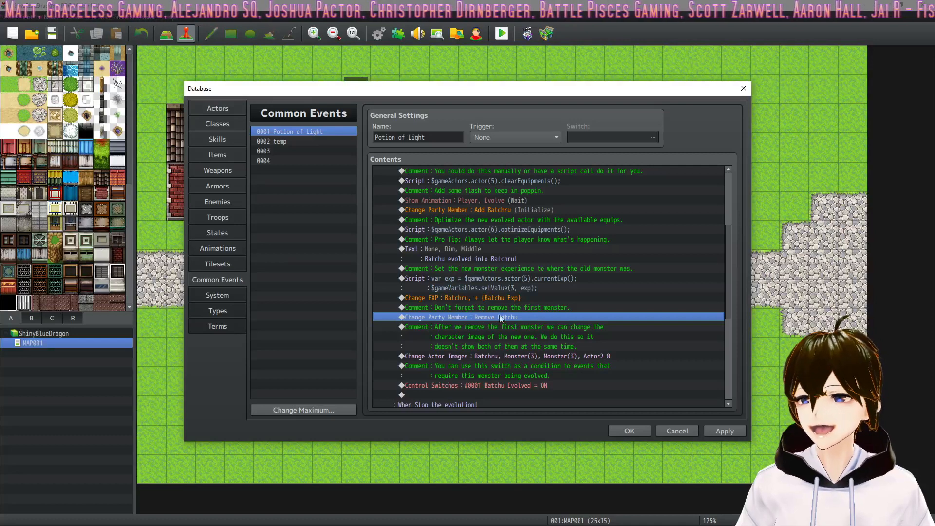
Step: Review the comment about changing the new monster's character image and inspect Batchru's images in the Change Actor Images settings
{"action": "left_click", "coordinate": [492, 330]}
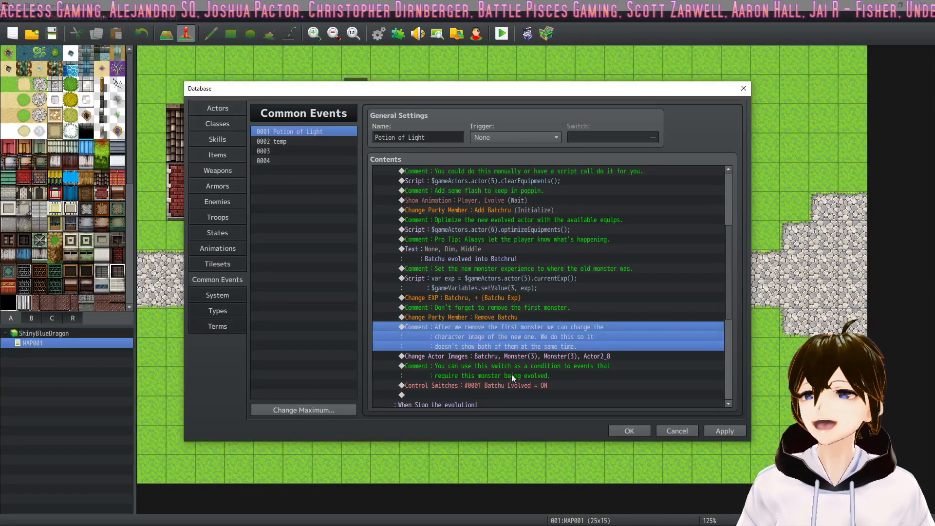
{"action": "left_click", "coordinate": [554, 356]}
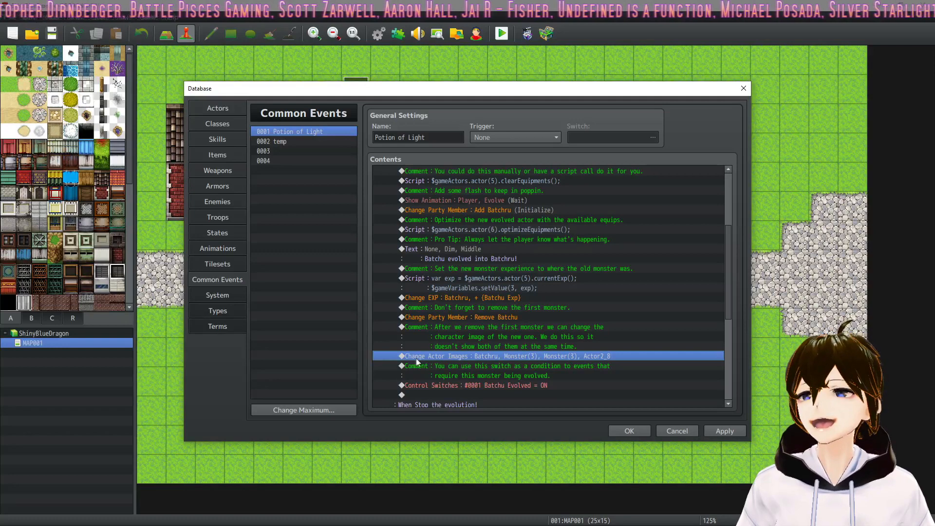
{"action": "key", "text": "Insert"}
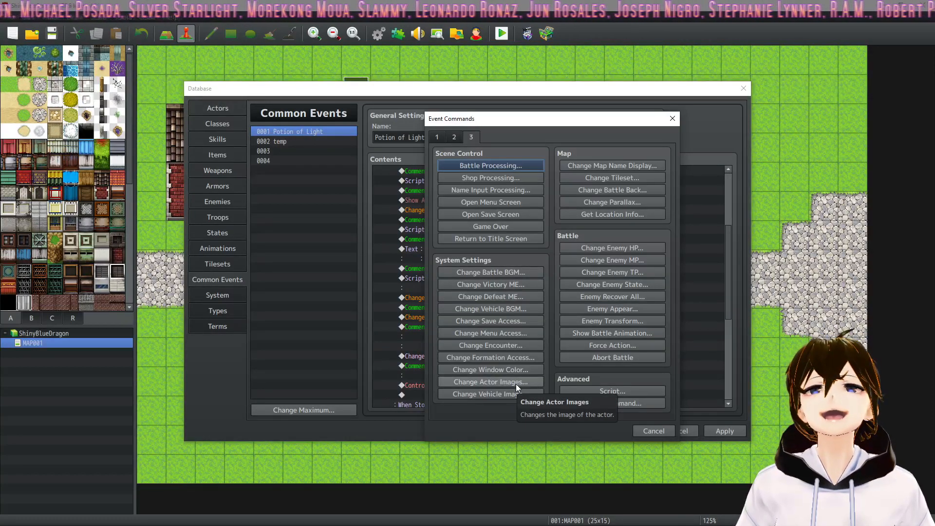
{"action": "left_click", "coordinate": [491, 382]}
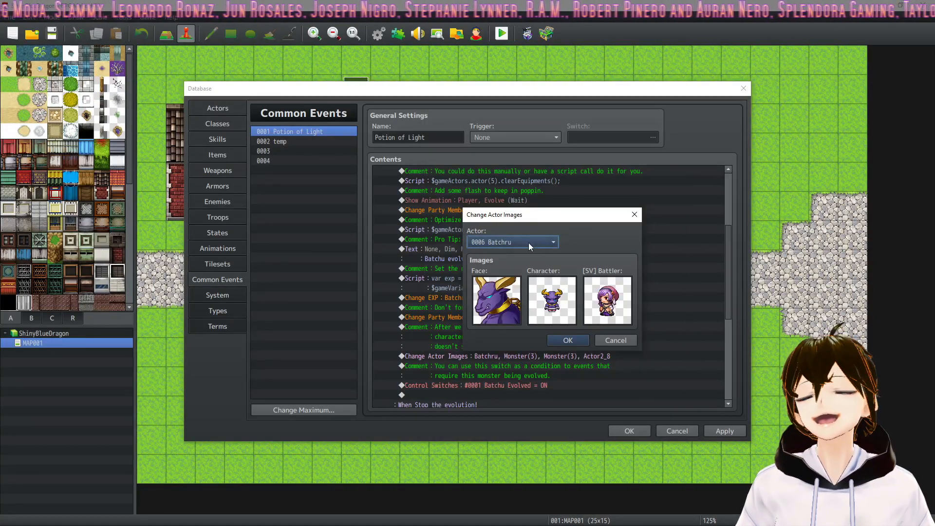
{"action": "left_click", "coordinate": [555, 296]}
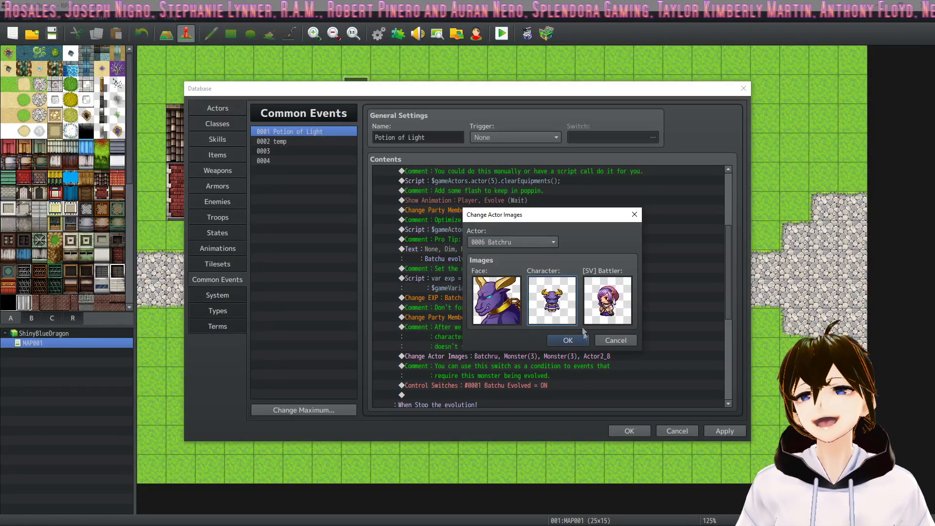
{"action": "left_click", "coordinate": [596, 344]}
Step: Review the evolution switch comment, the command turning Batchu Evolved ON, and the opening condition requiring that switch to be OFF
{"action": "scroll", "coordinate": [582, 349], "scroll_direction": "down", "scroll_amount": 2}
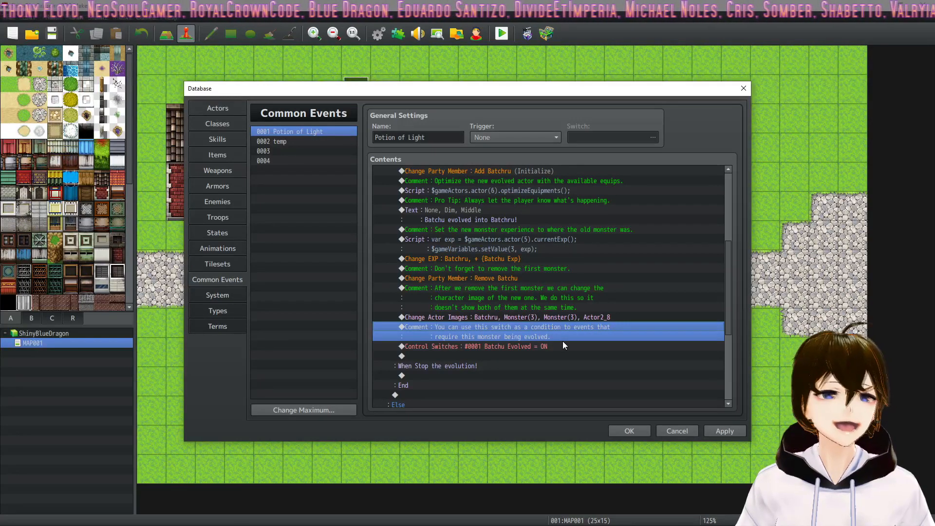
{"action": "left_click", "coordinate": [537, 355]}
{"action": "left_click", "coordinate": [544, 346]}
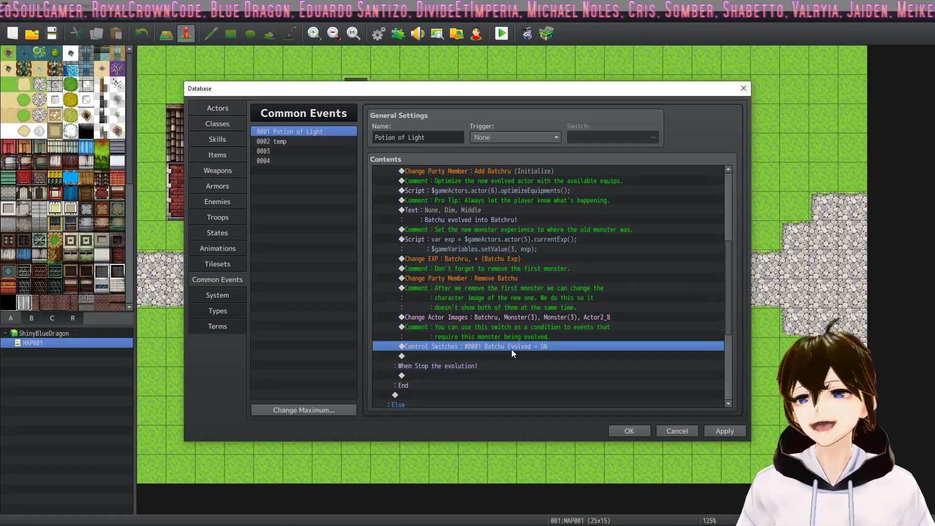
{"action": "scroll", "coordinate": [511, 349], "scroll_direction": "up", "scroll_amount": 6}
{"action": "left_click", "coordinate": [457, 178], "text": "shift"}
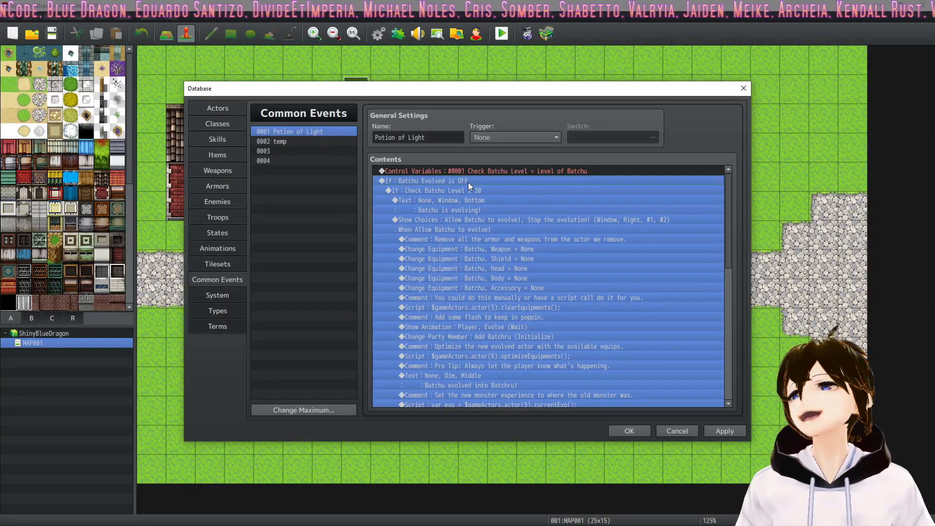
Step: Review the rest of the event's branches, return to the Batchu Evolved switch command, and apply the database changes
{"action": "scroll", "coordinate": [470, 185], "scroll_direction": "down", "scroll_amount": 12}
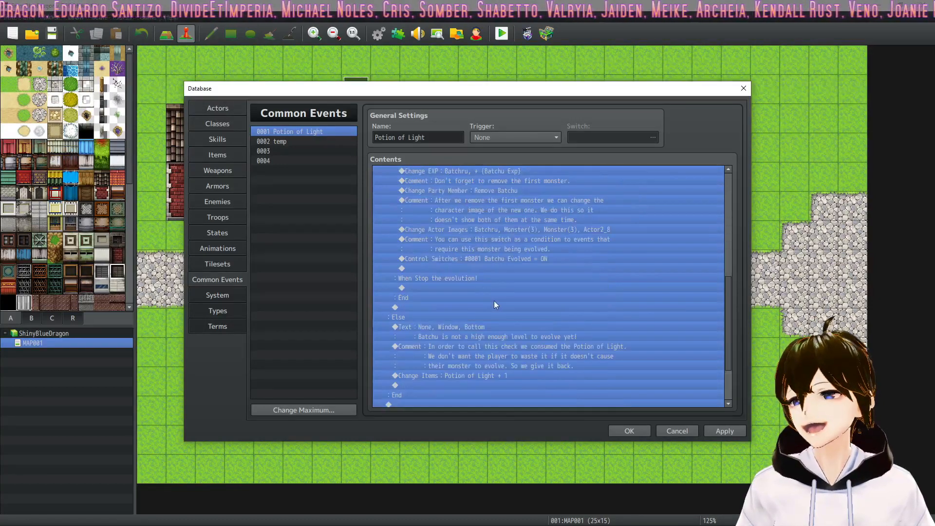
{"action": "scroll", "coordinate": [495, 311], "scroll_direction": "down", "scroll_amount": 1}
{"action": "left_click", "coordinate": [496, 332]}
{"action": "scroll", "coordinate": [494, 337], "scroll_direction": "down", "scroll_amount": 2}
{"action": "scroll", "coordinate": [497, 312], "scroll_direction": "up", "scroll_amount": 2}
{"action": "left_click", "coordinate": [515, 246]}
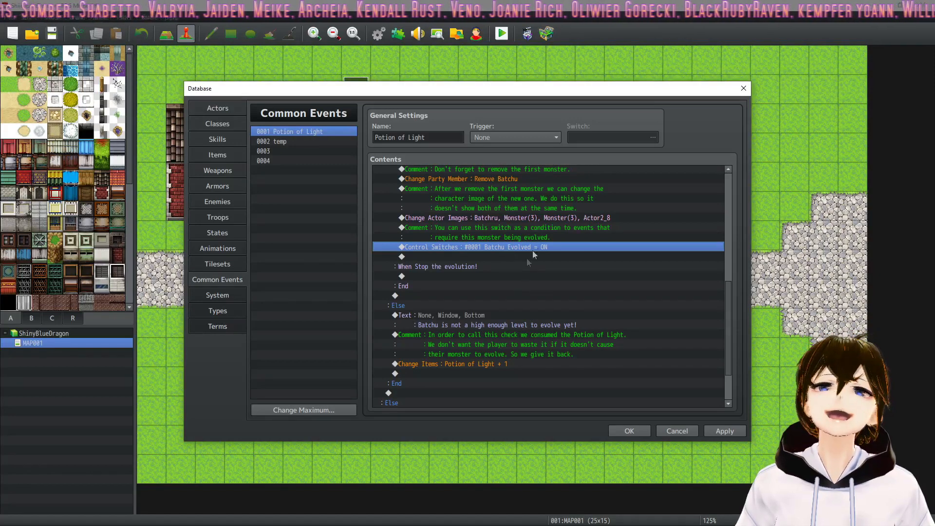
{"action": "left_click", "coordinate": [726, 431]}
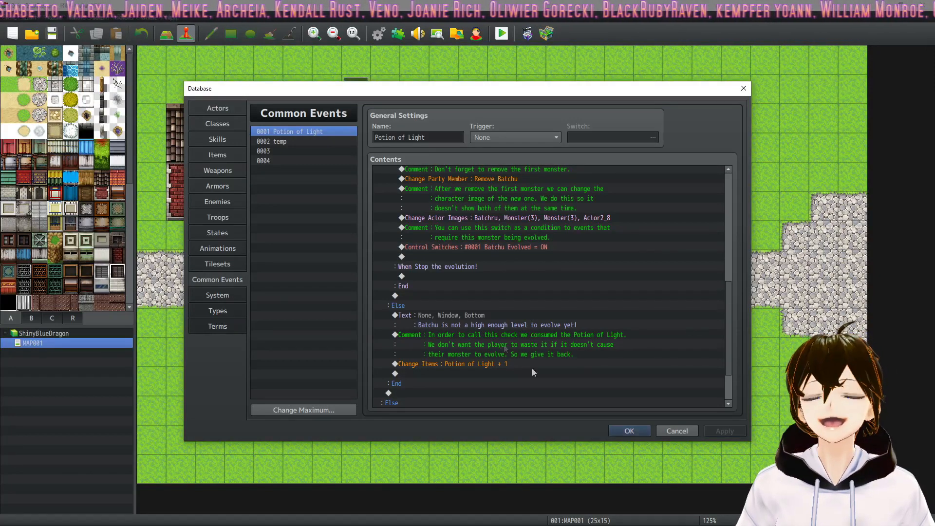
Step: Trace the Check Batchu Level ≥ 20 condition to its Else branch, reading the low-level message and the potion comment
{"action": "scroll", "coordinate": [533, 277], "scroll_direction": "down", "scroll_amount": 2}
{"action": "left_click", "coordinate": [473, 262]}
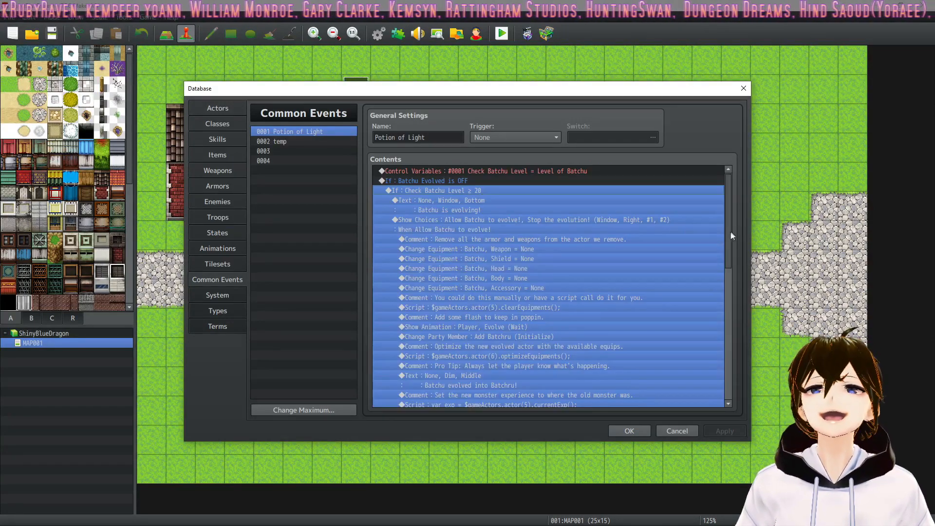
{"action": "left_click_drag", "start_coordinate": [730, 234], "coordinate": [740, 354]}
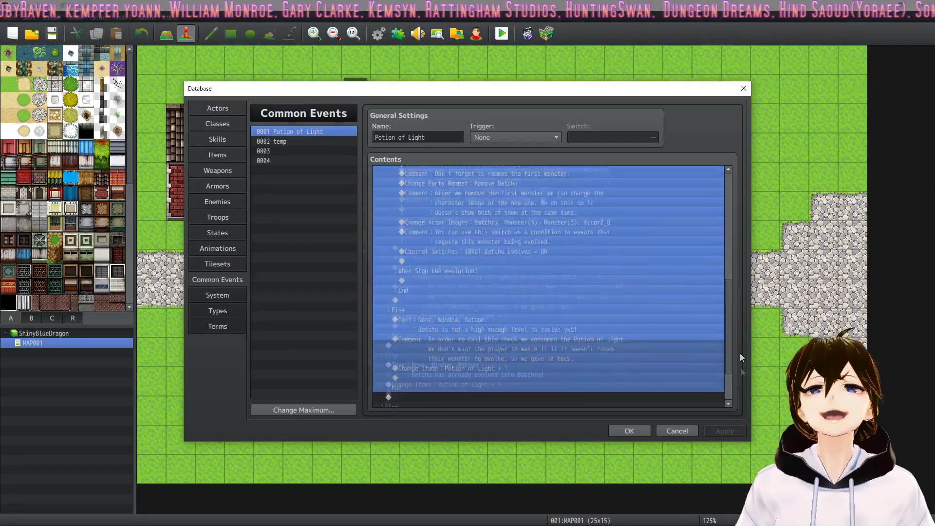
{"action": "left_click", "coordinate": [537, 280]}
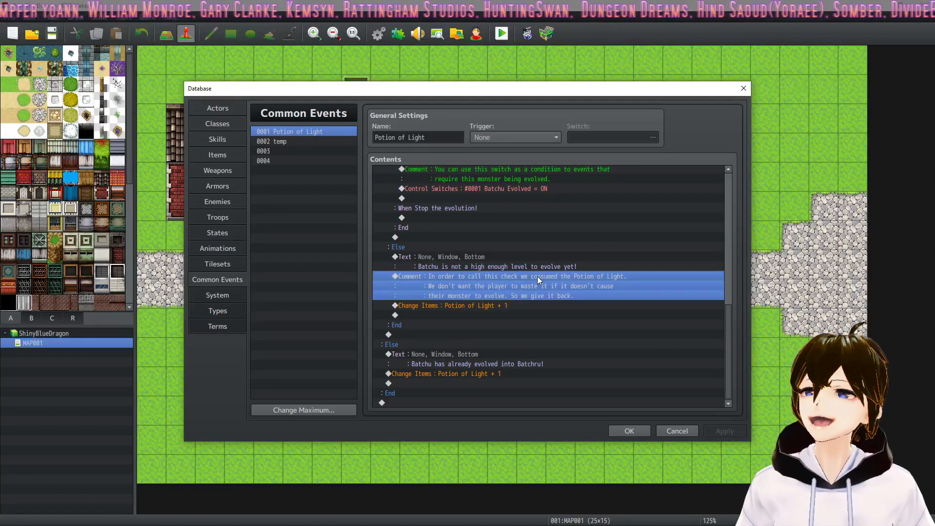
{"action": "left_click", "coordinate": [514, 258]}
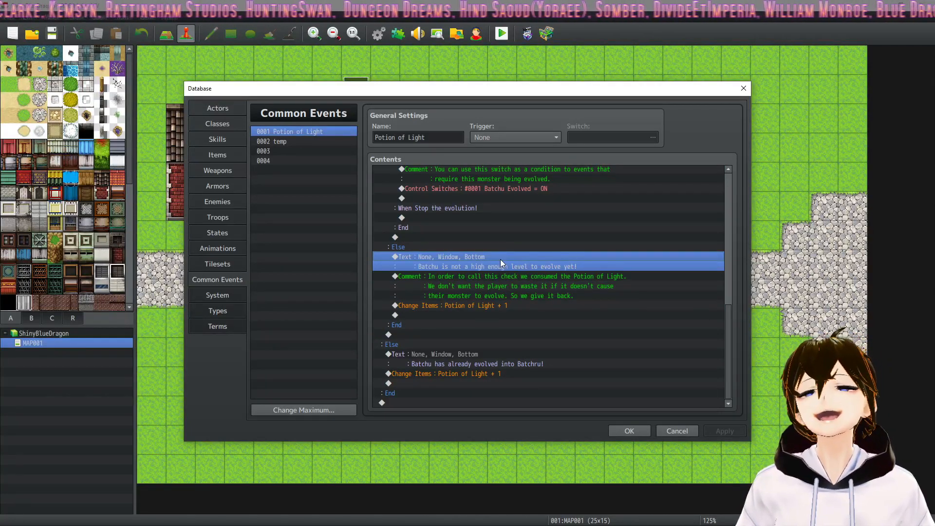
Step: Review the Change Items command that returns one Potion of Light in the low-level branch, and close the database
{"action": "left_click", "coordinate": [509, 306]}
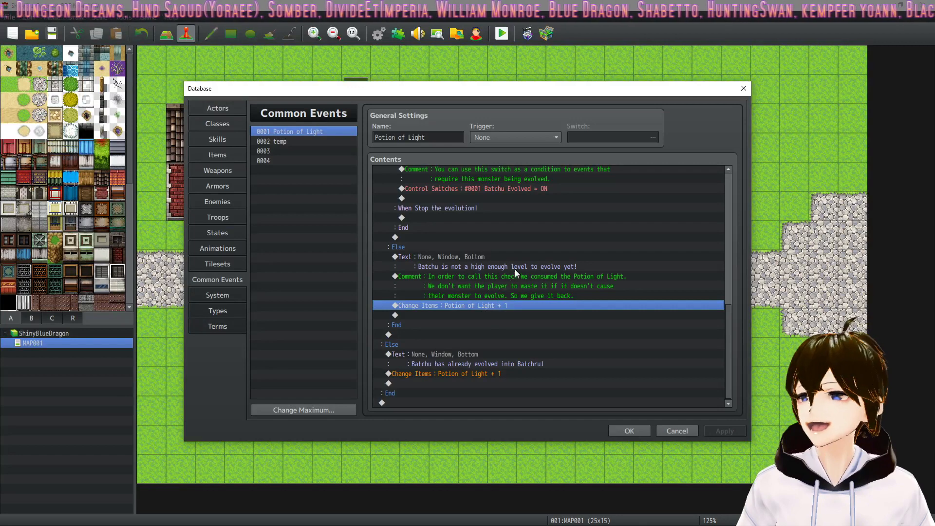
{"action": "left_click", "coordinate": [515, 269]}
{"action": "left_click", "coordinate": [499, 304]}
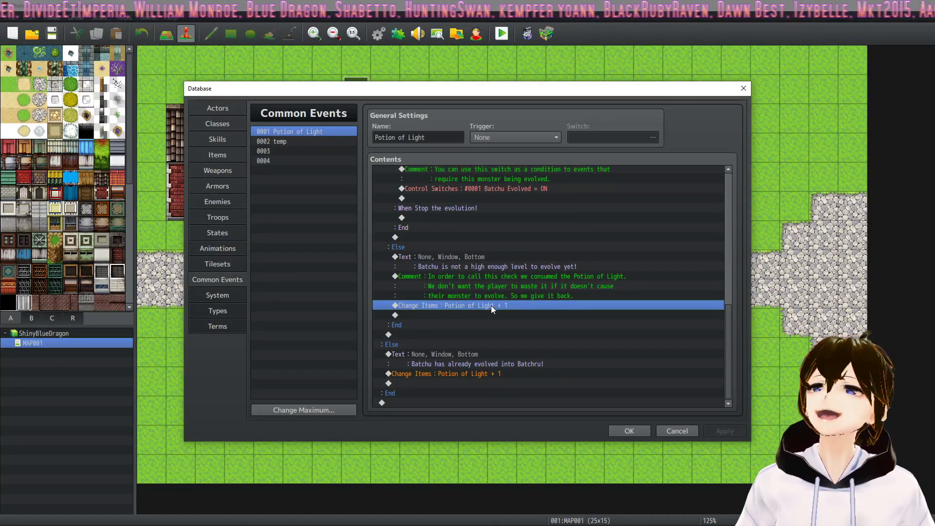
{"action": "left_click", "coordinate": [487, 324]}
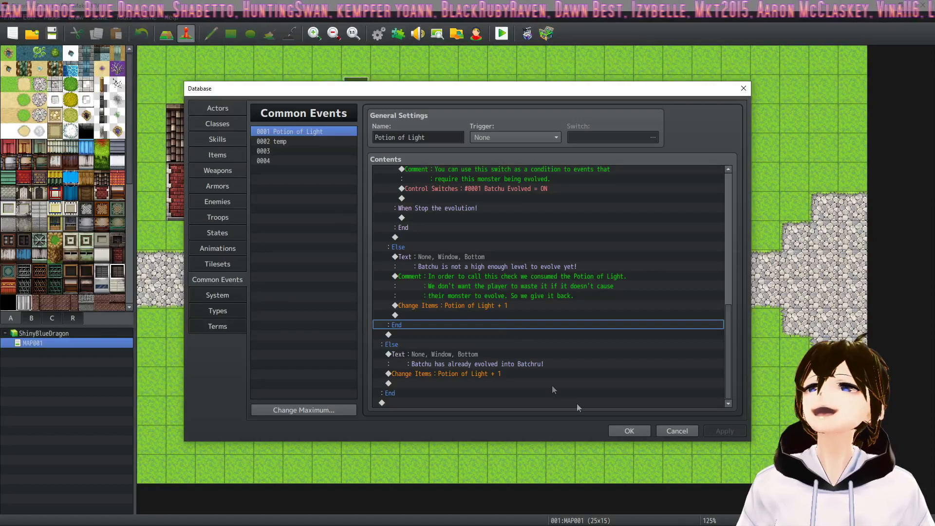
{"action": "left_click", "coordinate": [630, 430]}
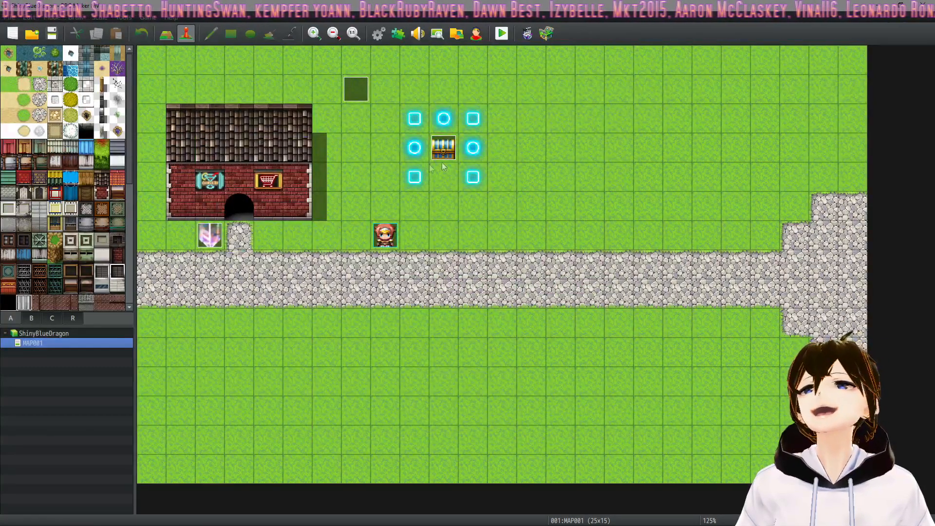
Step: Inspect the map chest event's command giving one Potion of Light, and open the Exp Crystal event to view its commands
{"action": "double_click", "coordinate": [443, 147]}
{"action": "left_click", "coordinate": [504, 232]}
{"action": "left_click", "coordinate": [502, 239]}
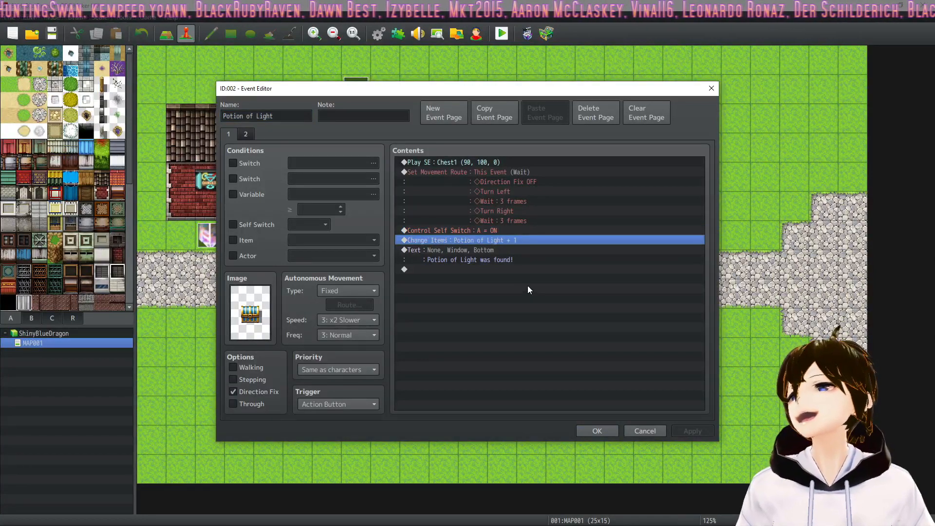
{"action": "left_click", "coordinate": [598, 431]}
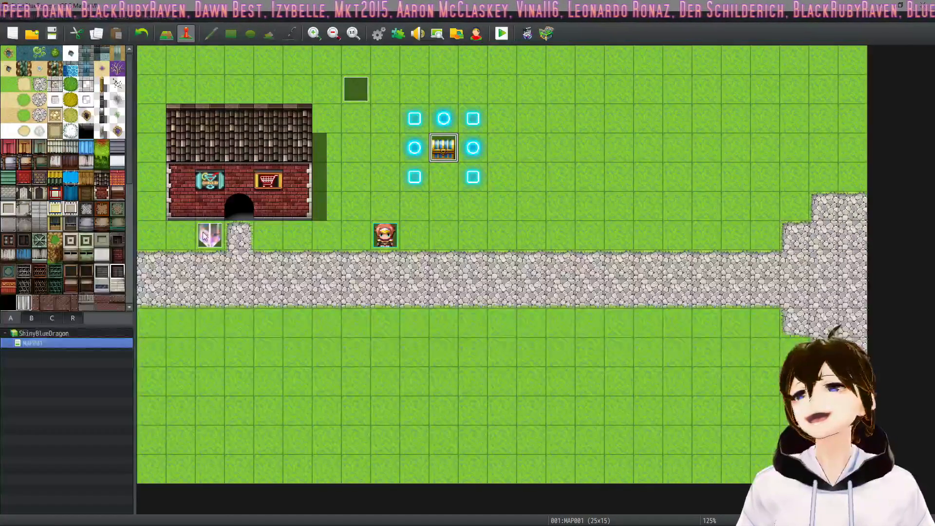
{"action": "double_click", "coordinate": [212, 235]}
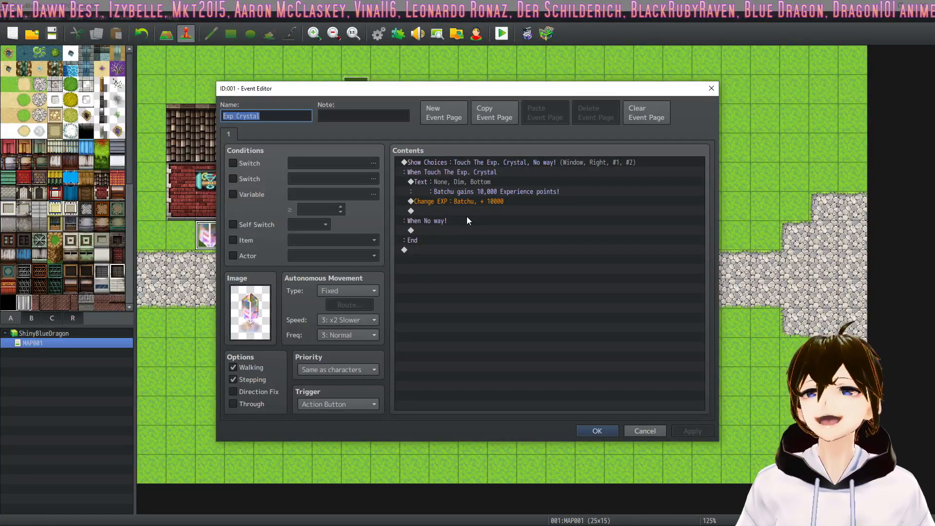
Step: Examine the Custom Level Up Effect code in Batchu's actor note, including its level and switch conditions and reserved common event
{"action": "key", "text": "F9"}
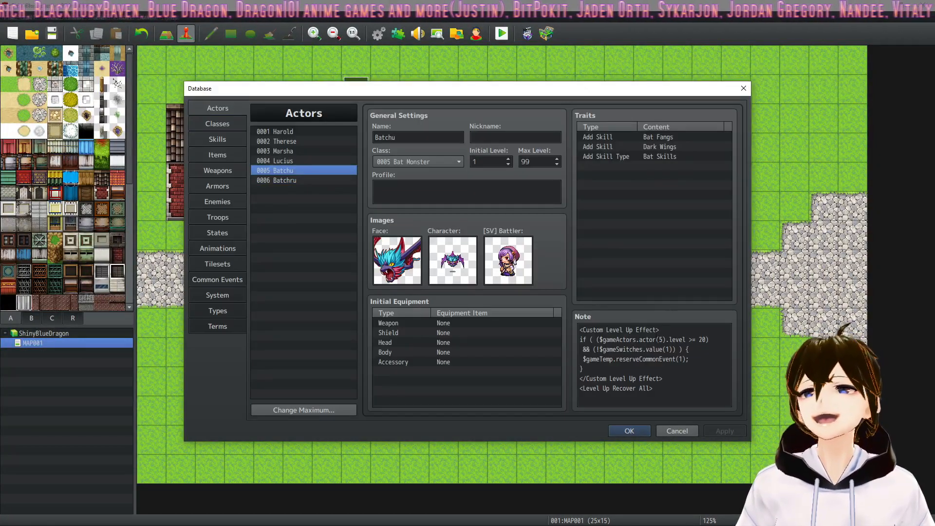
{"action": "left_click", "coordinate": [685, 340]}
{"action": "left_click", "coordinate": [670, 339]}
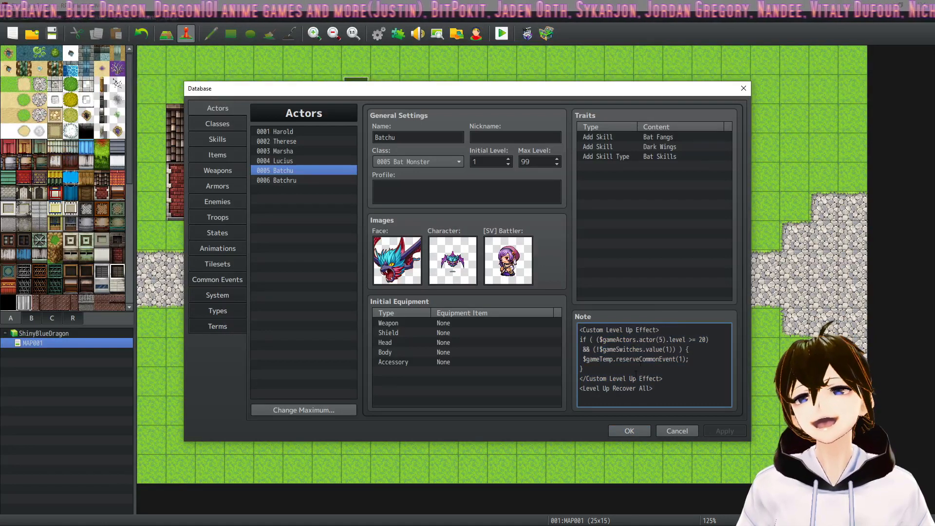
{"action": "left_click_drag", "start_coordinate": [662, 329], "coordinate": [579, 332]}
{"action": "left_click", "coordinate": [629, 330]}
{"action": "left_click_drag", "start_coordinate": [672, 335], "coordinate": [679, 359]}
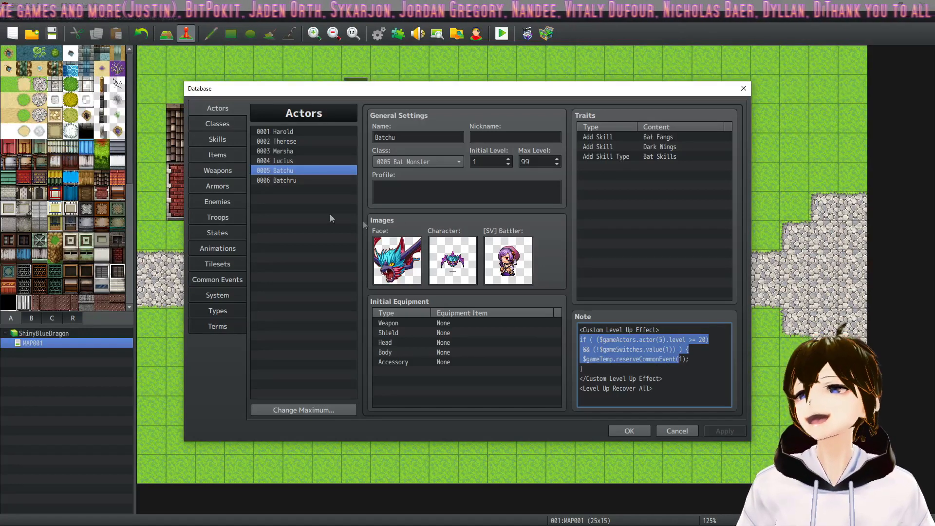
{"action": "left_click", "coordinate": [703, 358]}
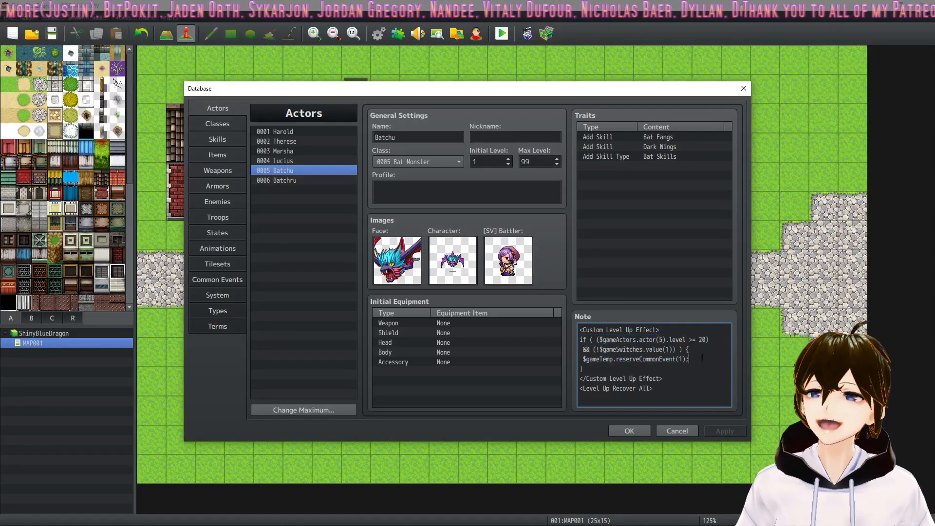